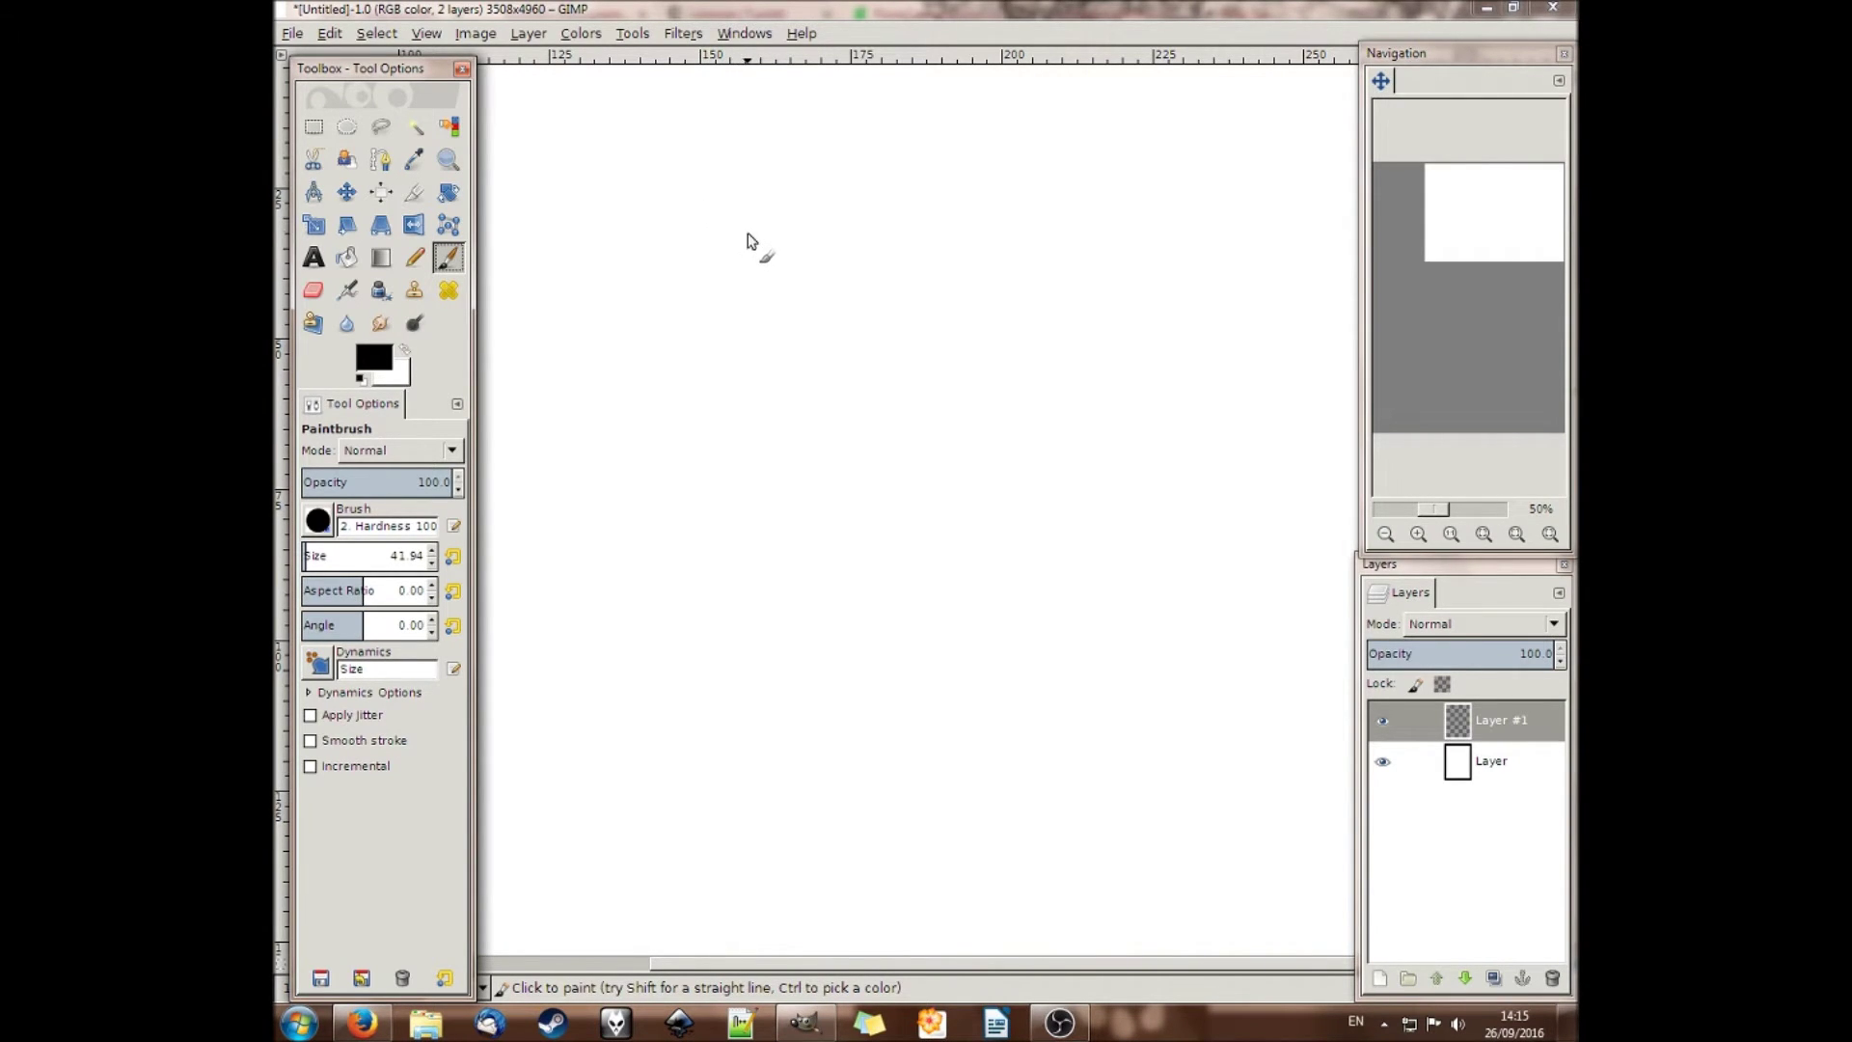
Rough-sketch the head outline, neck, shoulders and arm lines with the Paintbrush
{"action": "left_click_drag", "start_coordinate": [755, 224], "coordinate": [760, 372]}
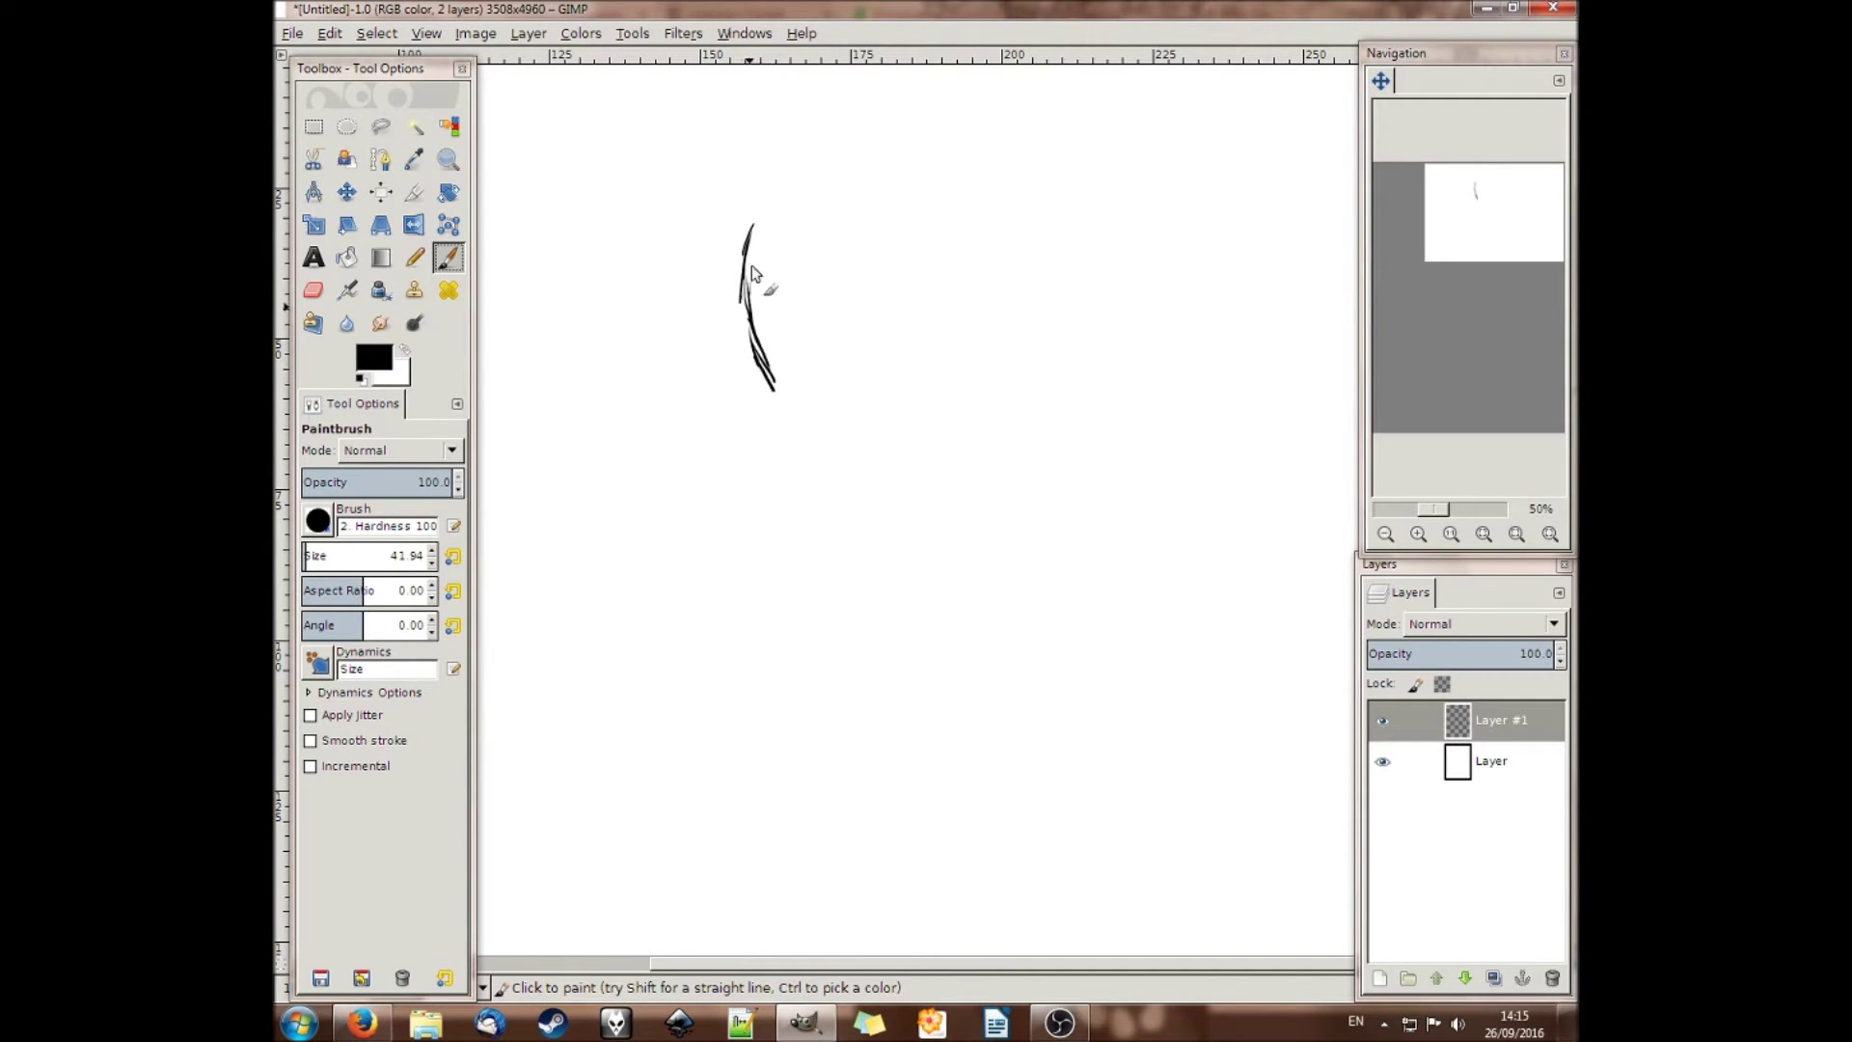
{"action": "mouse_move", "coordinate": [753, 273]}
{"action": "left_mouse_down"}
{"action": "mouse_move", "coordinate": [762, 371]}
{"action": "mouse_move", "coordinate": [824, 437]}
{"action": "mouse_move", "coordinate": [865, 409]}
{"action": "mouse_move", "coordinate": [815, 425]}
{"action": "mouse_move", "coordinate": [883, 381]}
{"action": "mouse_move", "coordinate": [864, 406]}
{"action": "mouse_move", "coordinate": [910, 323]}
{"action": "left_mouse_up"}
{"action": "mouse_move", "coordinate": [904, 258]}
{"action": "left_mouse_down"}
{"action": "mouse_move", "coordinate": [894, 355]}
{"action": "mouse_move", "coordinate": [901, 223]}
{"action": "mouse_move", "coordinate": [920, 311]}
{"action": "mouse_move", "coordinate": [905, 352]}
{"action": "mouse_move", "coordinate": [919, 286]}
{"action": "mouse_move", "coordinate": [900, 359]}
{"action": "mouse_move", "coordinate": [917, 275]}
{"action": "mouse_move", "coordinate": [872, 187]}
{"action": "mouse_move", "coordinate": [792, 186]}
{"action": "mouse_move", "coordinate": [758, 218]}
{"action": "mouse_move", "coordinate": [779, 405]}
{"action": "mouse_move", "coordinate": [834, 437]}
{"action": "mouse_move", "coordinate": [908, 383]}
{"action": "mouse_move", "coordinate": [832, 446]}
{"action": "mouse_move", "coordinate": [798, 439]}
{"action": "mouse_move", "coordinate": [815, 500]}
{"action": "left_mouse_up"}
{"action": "left_click_drag", "start_coordinate": [892, 391], "coordinate": [902, 492]}
{"action": "mouse_move", "coordinate": [801, 461]}
{"action": "left_mouse_down"}
{"action": "mouse_move", "coordinate": [750, 496]}
{"action": "mouse_move", "coordinate": [762, 487]}
{"action": "mouse_move", "coordinate": [665, 510]}
{"action": "mouse_move", "coordinate": [653, 566]}
{"action": "mouse_move", "coordinate": [654, 537]}
{"action": "mouse_move", "coordinate": [799, 476]}
{"action": "mouse_move", "coordinate": [986, 519]}
{"action": "left_mouse_up"}
{"action": "mouse_move", "coordinate": [906, 470]}
{"action": "left_mouse_down"}
{"action": "mouse_move", "coordinate": [1041, 559]}
{"action": "mouse_move", "coordinate": [1047, 626]}
{"action": "mouse_move", "coordinate": [1043, 558]}
{"action": "mouse_move", "coordinate": [1050, 619]}
{"action": "mouse_move", "coordinate": [1039, 552]}
{"action": "mouse_move", "coordinate": [988, 516]}
{"action": "left_mouse_up"}
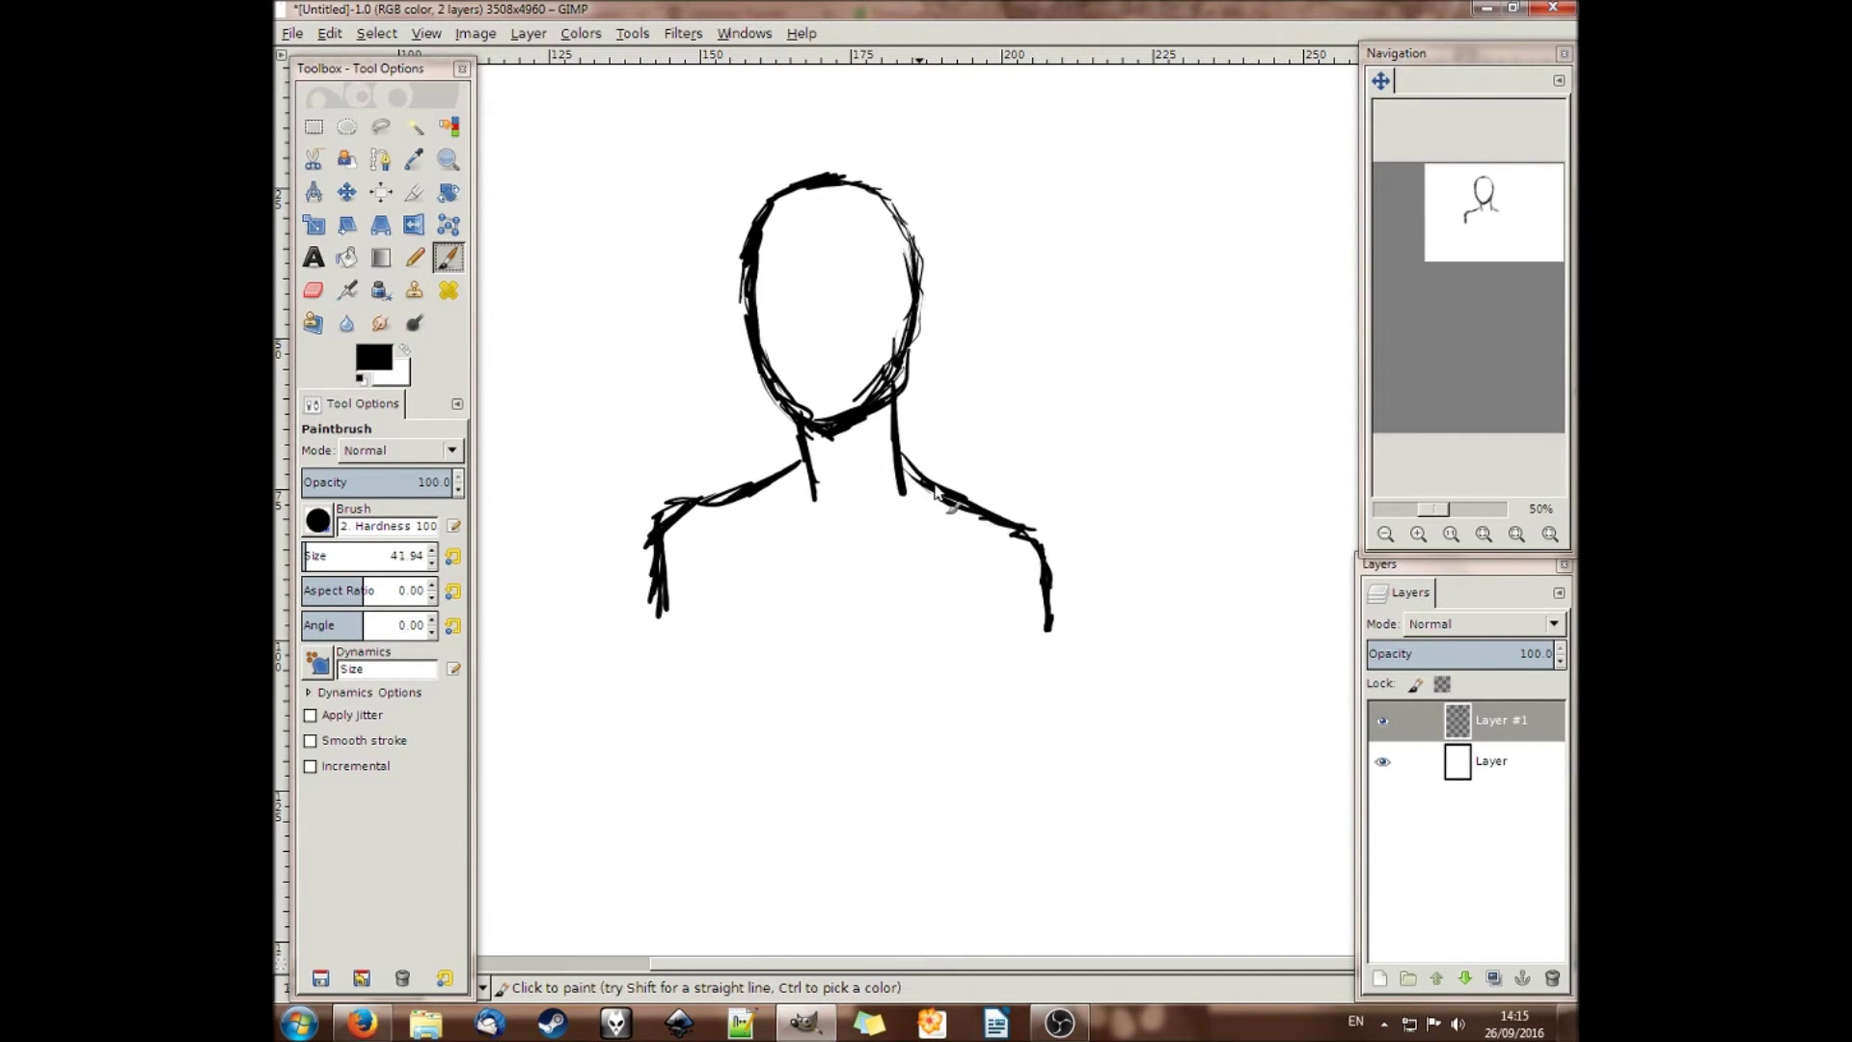
{"action": "mouse_move", "coordinate": [726, 568]}
{"action": "left_mouse_down"}
{"action": "mouse_move", "coordinate": [703, 631]}
{"action": "mouse_move", "coordinate": [721, 596]}
{"action": "left_mouse_up"}
{"action": "mouse_move", "coordinate": [977, 566]}
{"action": "left_mouse_down"}
{"action": "mouse_move", "coordinate": [988, 638]}
{"action": "mouse_move", "coordinate": [986, 569]}
{"action": "mouse_move", "coordinate": [993, 646]}
{"action": "left_mouse_up"}
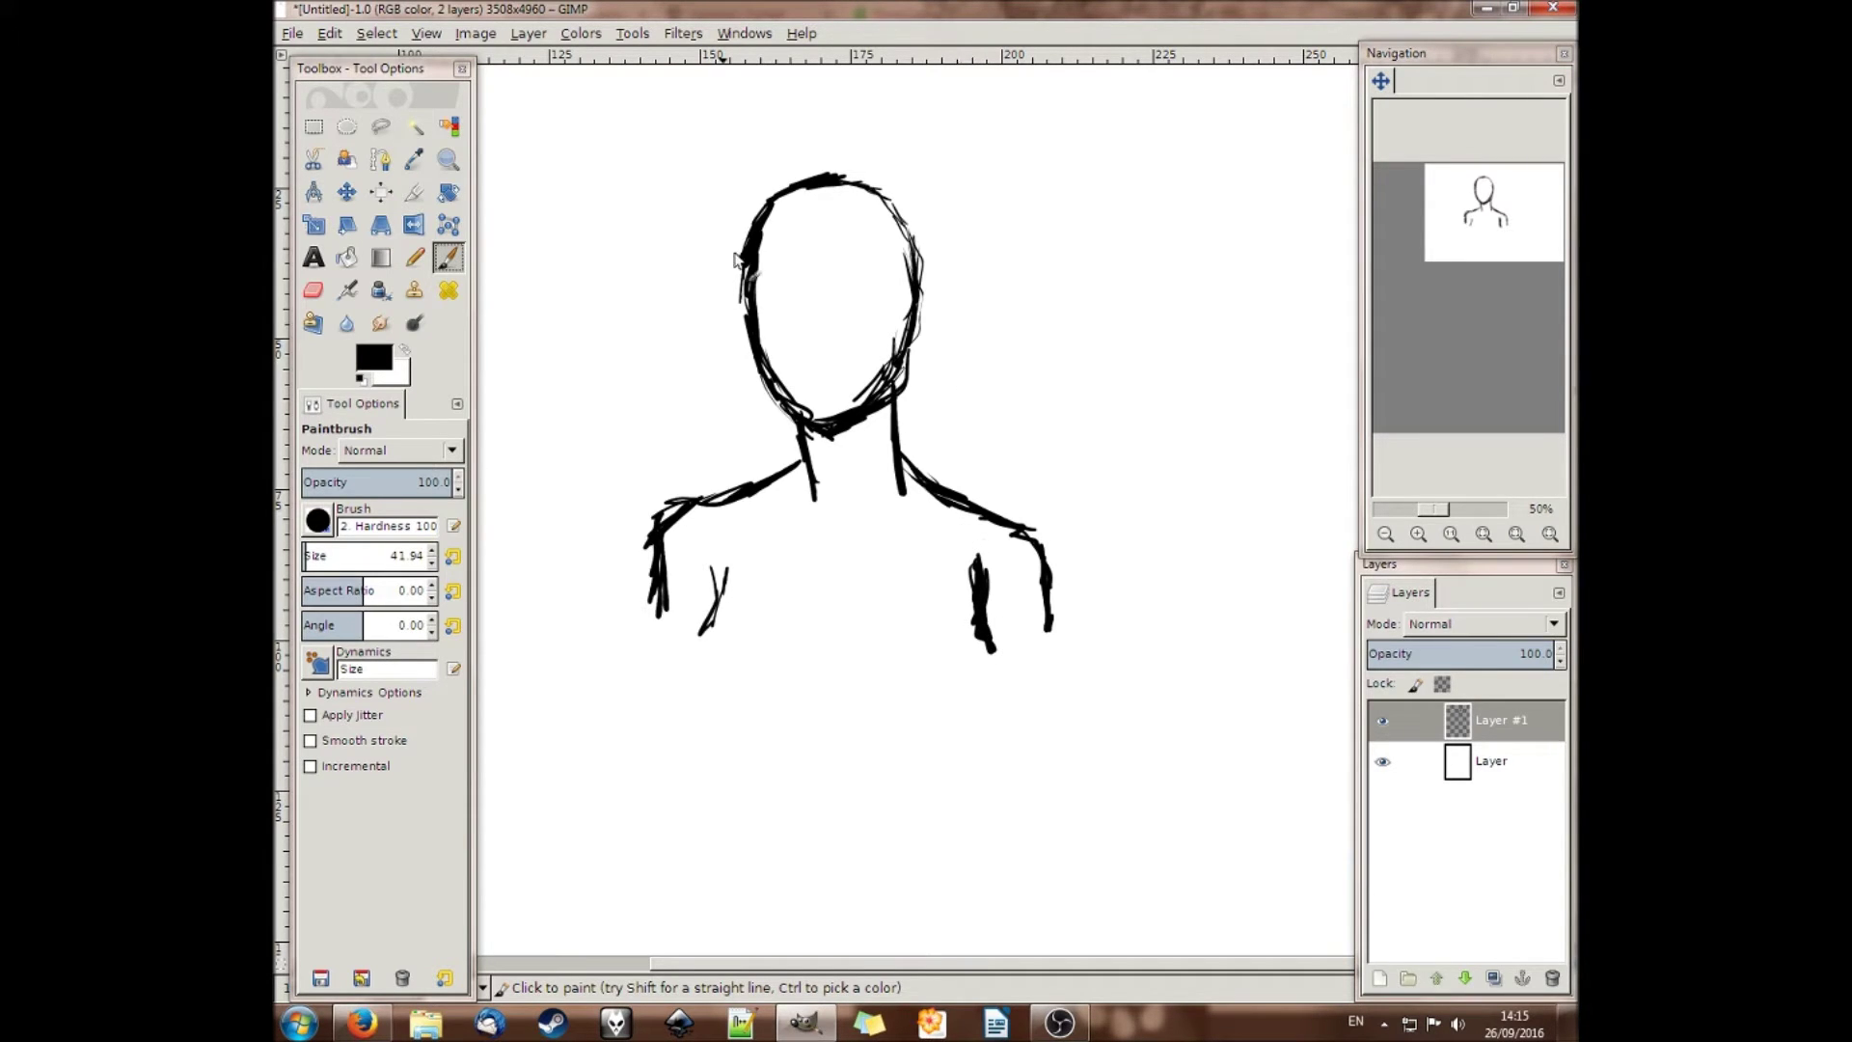
Add face guide lines, an eye, eyebrows and long wavy hair to the sketch
{"action": "mouse_move", "coordinate": [741, 308]}
{"action": "left_mouse_down"}
{"action": "mouse_move", "coordinate": [854, 326]}
{"action": "mouse_move", "coordinate": [938, 305]}
{"action": "mouse_move", "coordinate": [863, 317]}
{"action": "left_mouse_up"}
{"action": "left_click_drag", "start_coordinate": [828, 183], "coordinate": [821, 449]}
{"action": "mouse_move", "coordinate": [835, 329]}
{"action": "left_mouse_down"}
{"action": "mouse_move", "coordinate": [881, 319]}
{"action": "mouse_move", "coordinate": [844, 329]}
{"action": "mouse_move", "coordinate": [858, 337]}
{"action": "mouse_move", "coordinate": [839, 326]}
{"action": "mouse_move", "coordinate": [876, 321]}
{"action": "mouse_move", "coordinate": [791, 324]}
{"action": "mouse_move", "coordinate": [765, 305]}
{"action": "mouse_move", "coordinate": [811, 346]}
{"action": "mouse_move", "coordinate": [821, 372]}
{"action": "mouse_move", "coordinate": [795, 366]}
{"action": "mouse_move", "coordinate": [828, 403]}
{"action": "left_mouse_up"}
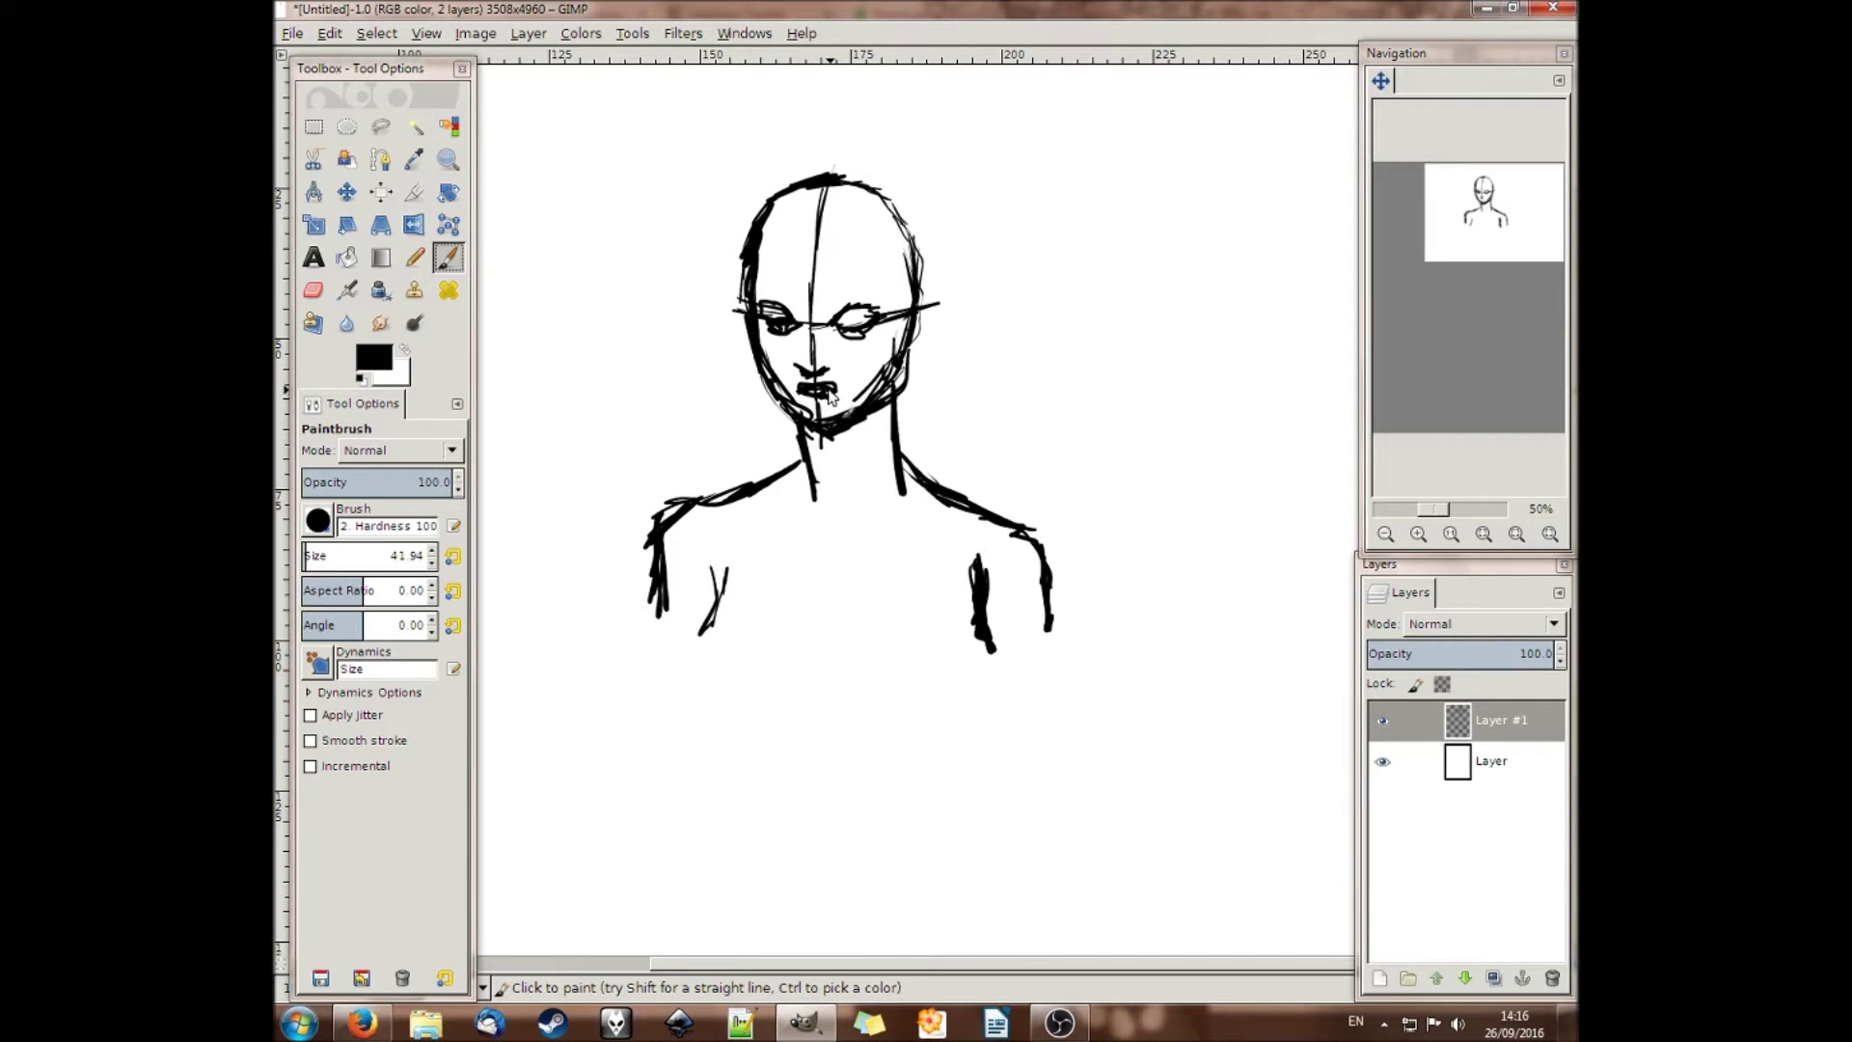
{"action": "mouse_move", "coordinate": [826, 290]}
{"action": "left_mouse_down"}
{"action": "mouse_move", "coordinate": [865, 289]}
{"action": "mouse_move", "coordinate": [779, 293]}
{"action": "mouse_move", "coordinate": [742, 424]}
{"action": "left_mouse_up"}
{"action": "mouse_move", "coordinate": [743, 280]}
{"action": "left_mouse_down"}
{"action": "mouse_move", "coordinate": [732, 392]}
{"action": "mouse_move", "coordinate": [683, 458]}
{"action": "mouse_move", "coordinate": [700, 499]}
{"action": "mouse_move", "coordinate": [725, 439]}
{"action": "left_mouse_up"}
{"action": "mouse_move", "coordinate": [931, 275]}
{"action": "left_mouse_down"}
{"action": "mouse_move", "coordinate": [989, 445]}
{"action": "mouse_move", "coordinate": [1034, 496]}
{"action": "mouse_move", "coordinate": [1022, 516]}
{"action": "mouse_move", "coordinate": [943, 337]}
{"action": "mouse_move", "coordinate": [791, 326]}
{"action": "left_mouse_up"}
Fade the sketch layer to 22.8% opacity and add a new transparent layer
{"action": "left_click_drag", "start_coordinate": [1543, 652], "coordinate": [1410, 653]}
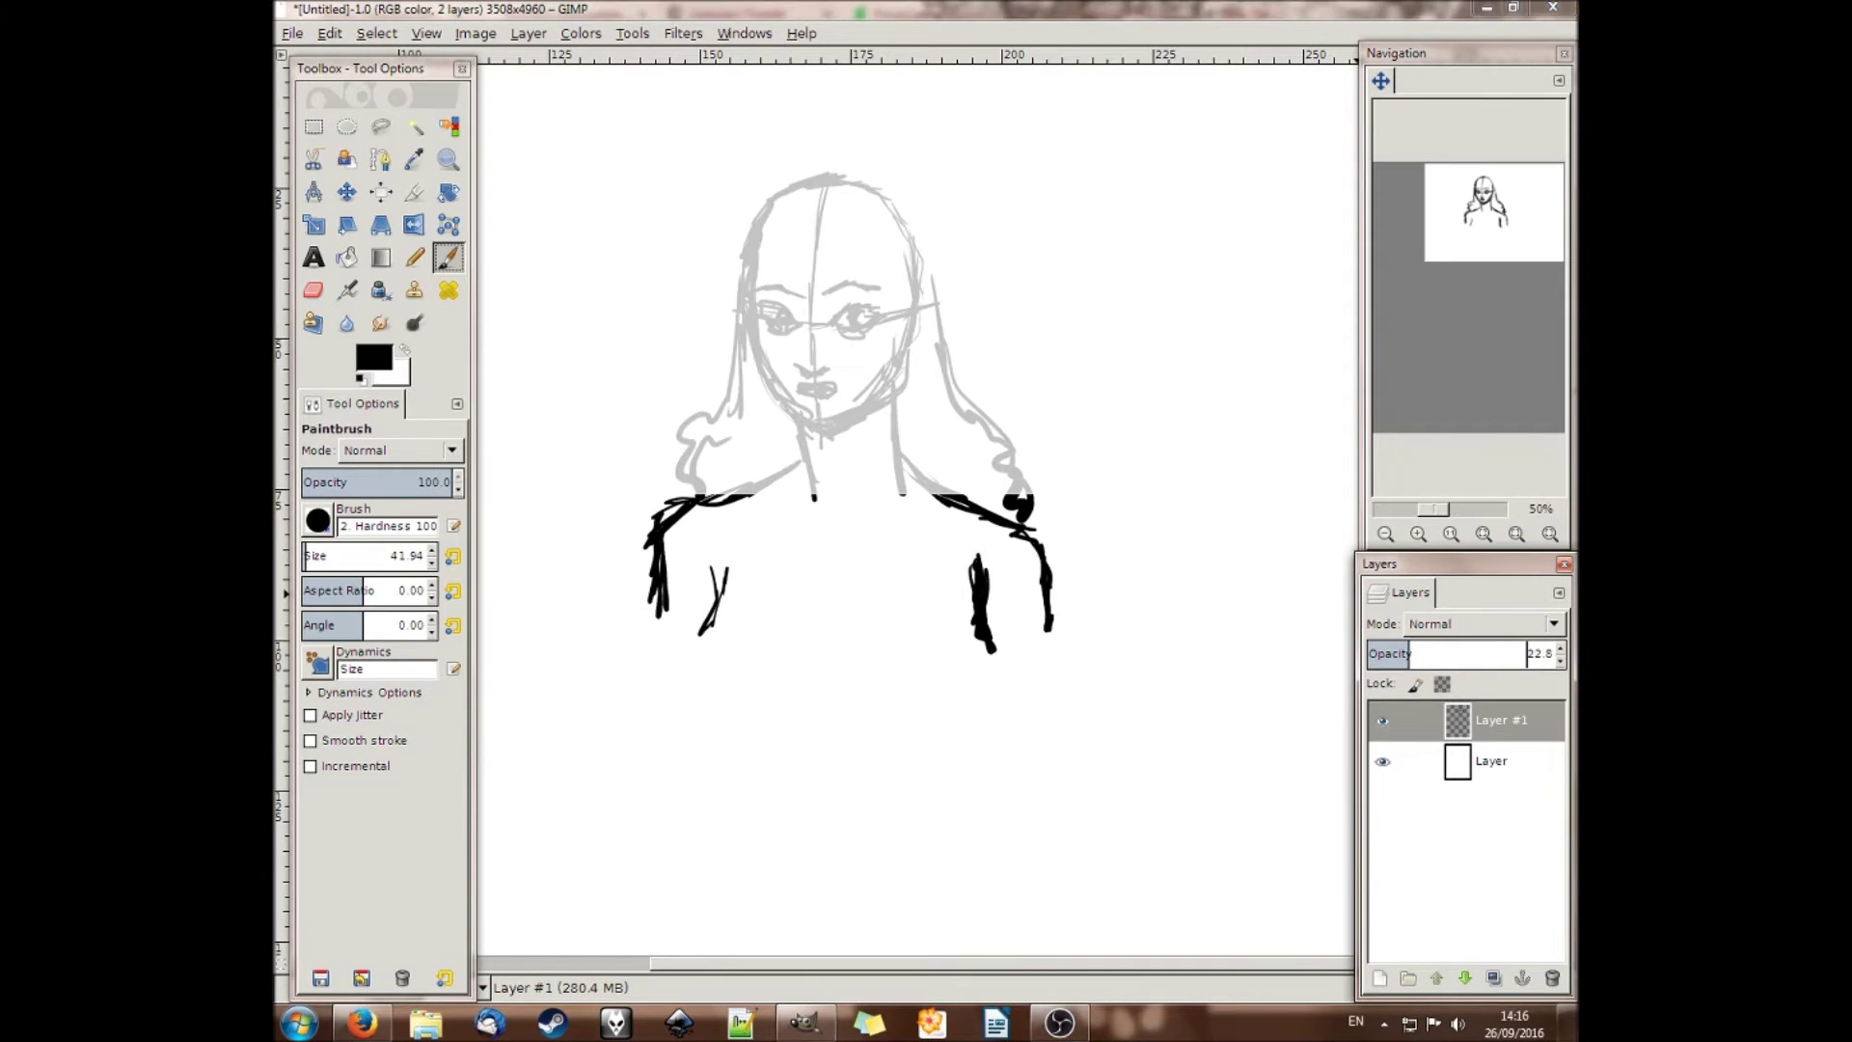
{"action": "left_click", "coordinate": [1379, 977]}
{"action": "key", "text": "Return"}
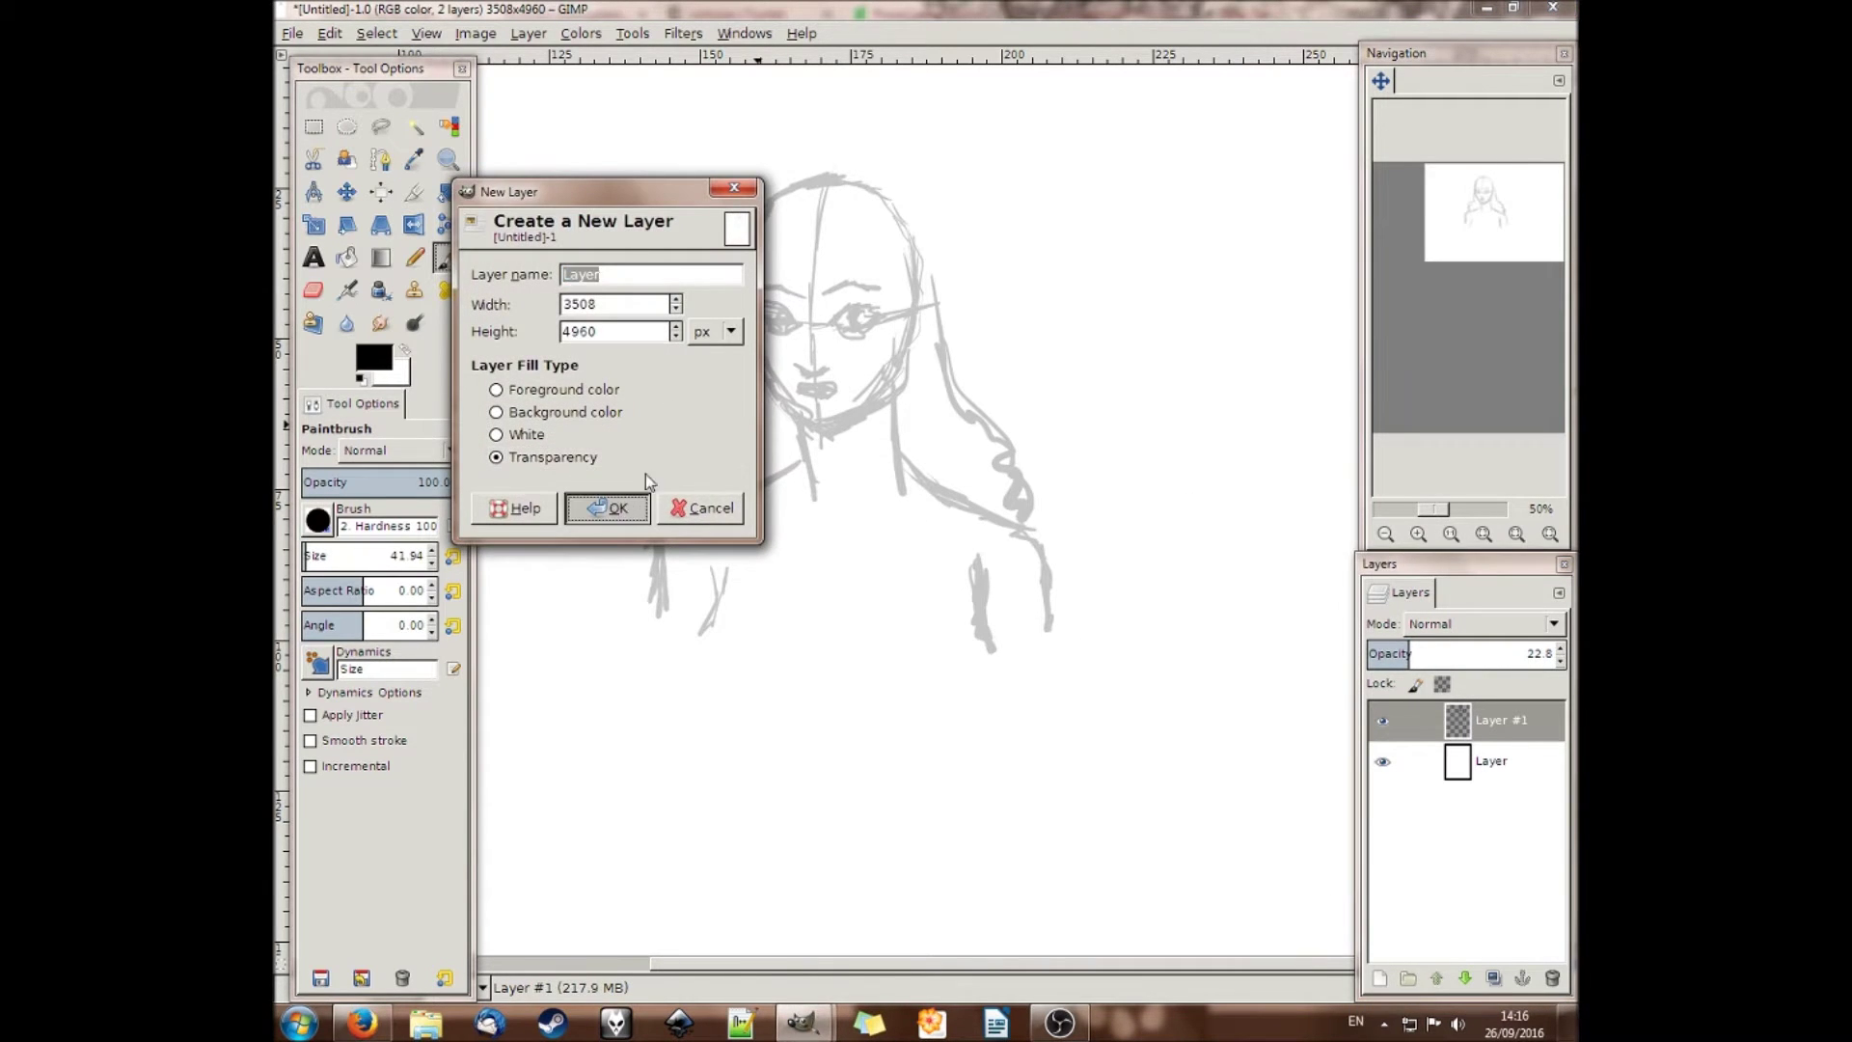
Trace clean neck, shoulder and jaw lines over the sketch, then hide that layer
{"action": "mouse_move", "coordinate": [795, 417]}
{"action": "left_mouse_down"}
{"action": "mouse_move", "coordinate": [809, 488]}
{"action": "mouse_move", "coordinate": [804, 458]}
{"action": "mouse_move", "coordinate": [667, 511]}
{"action": "mouse_move", "coordinate": [662, 593]}
{"action": "left_mouse_up"}
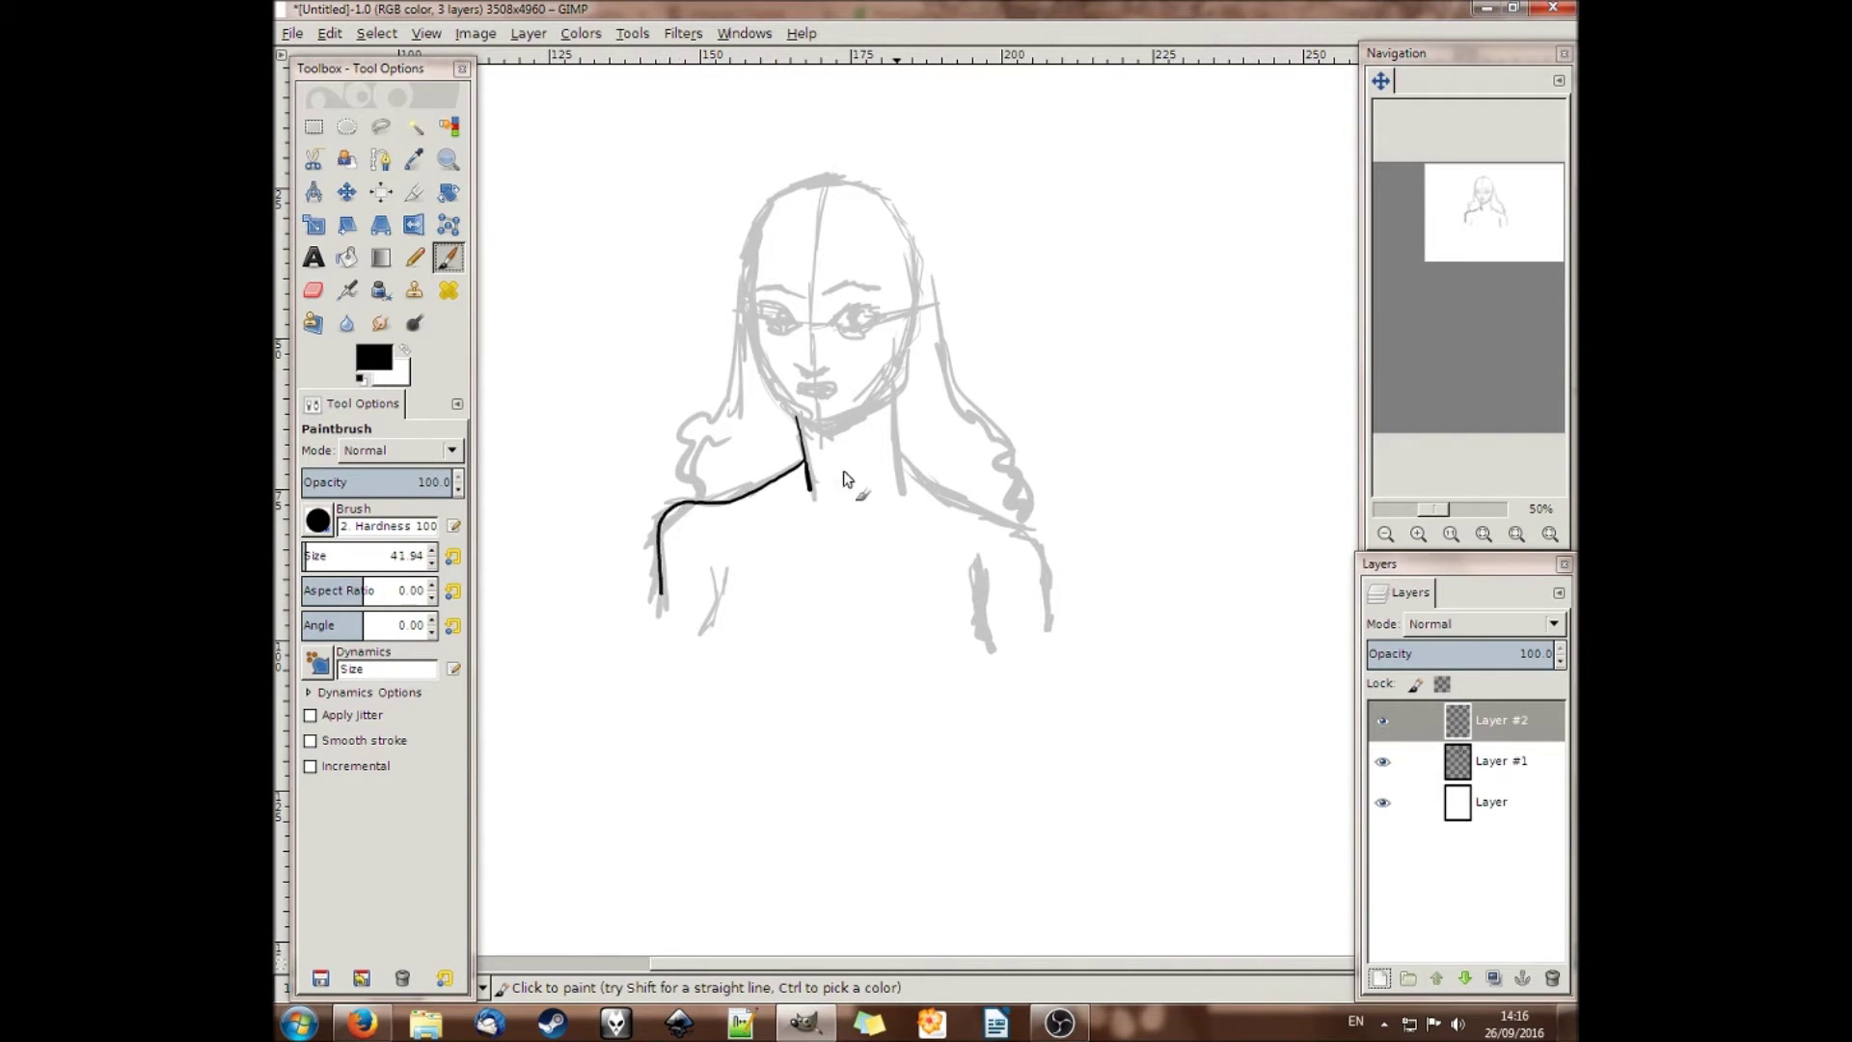
{"action": "mouse_move", "coordinate": [891, 413]}
{"action": "left_mouse_down"}
{"action": "mouse_move", "coordinate": [911, 473]}
{"action": "mouse_move", "coordinate": [1036, 550]}
{"action": "mouse_move", "coordinate": [1046, 622]}
{"action": "left_mouse_up"}
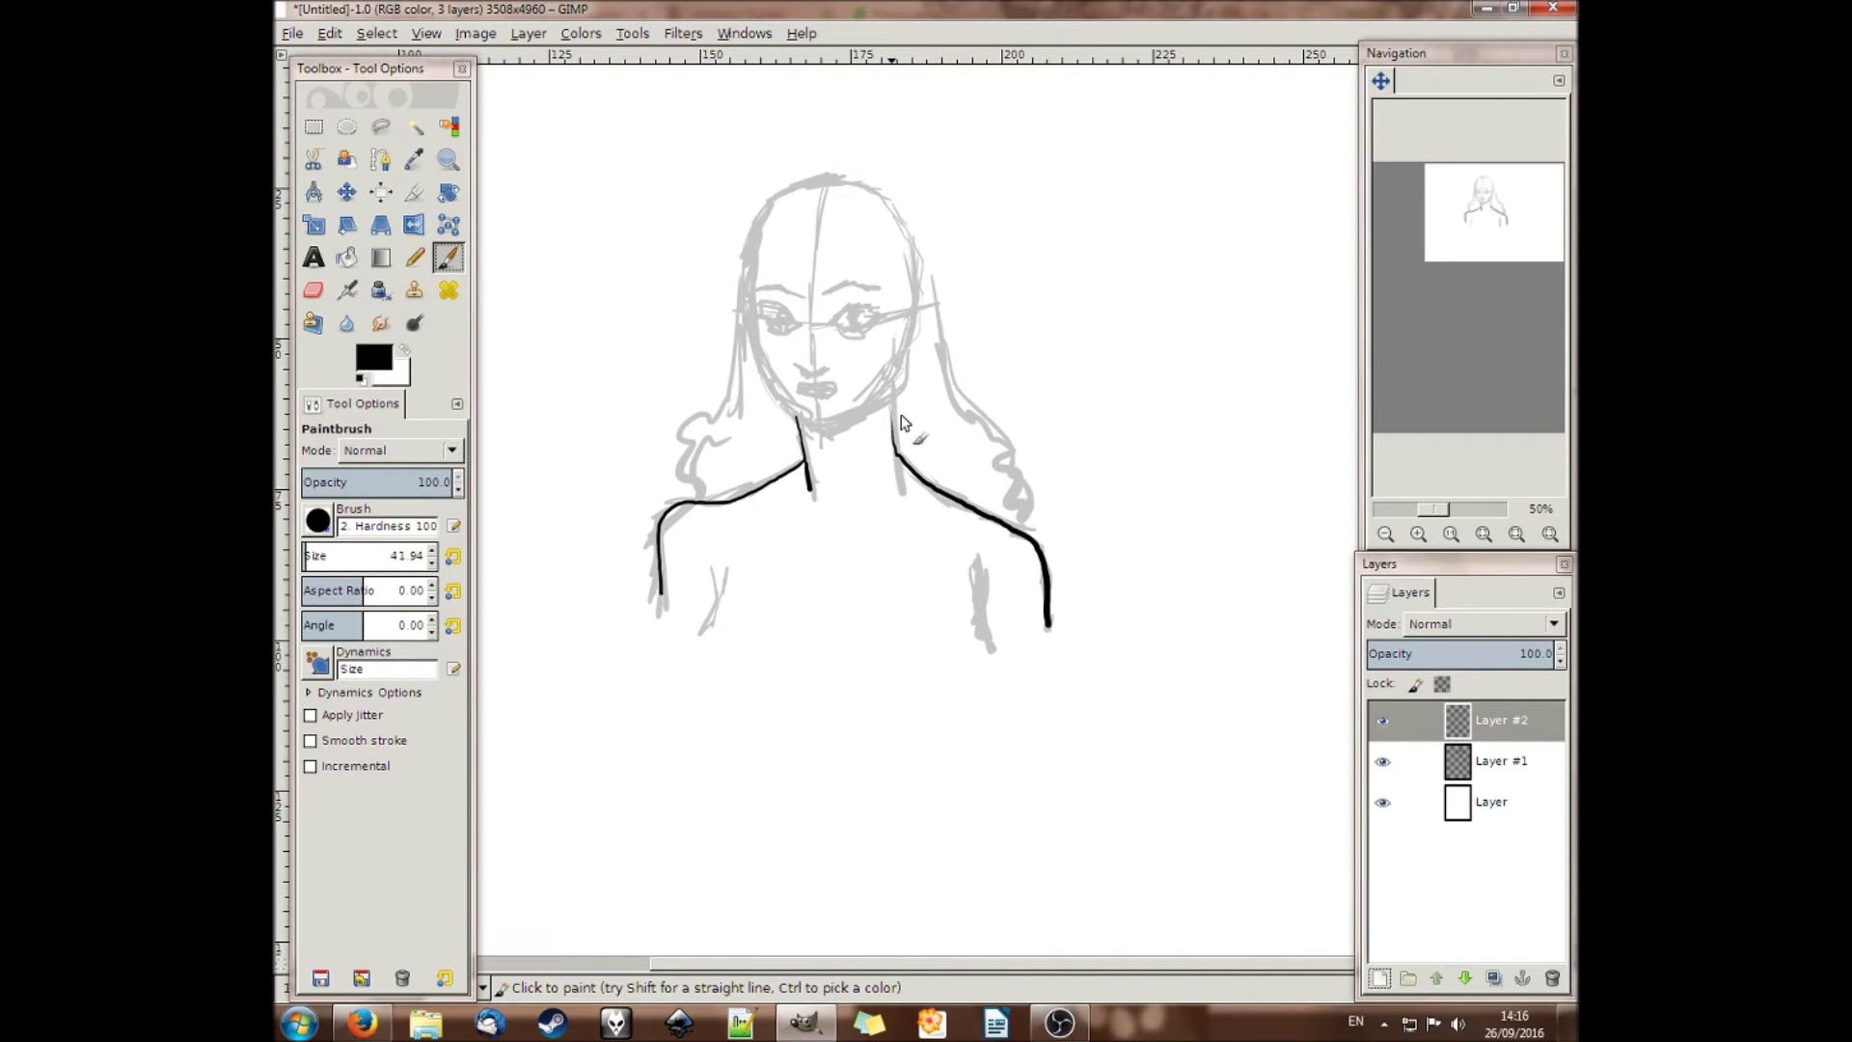
{"action": "mouse_move", "coordinate": [903, 349]}
{"action": "left_mouse_down"}
{"action": "mouse_move", "coordinate": [880, 397]}
{"action": "mouse_move", "coordinate": [829, 428]}
{"action": "left_mouse_up"}
{"action": "left_click_drag", "start_coordinate": [755, 349], "coordinate": [829, 436]}
{"action": "left_click", "coordinate": [1382, 719]}
Hide the faded sketch layer and create a new Layer #3
{"action": "left_click", "coordinate": [1382, 761]}
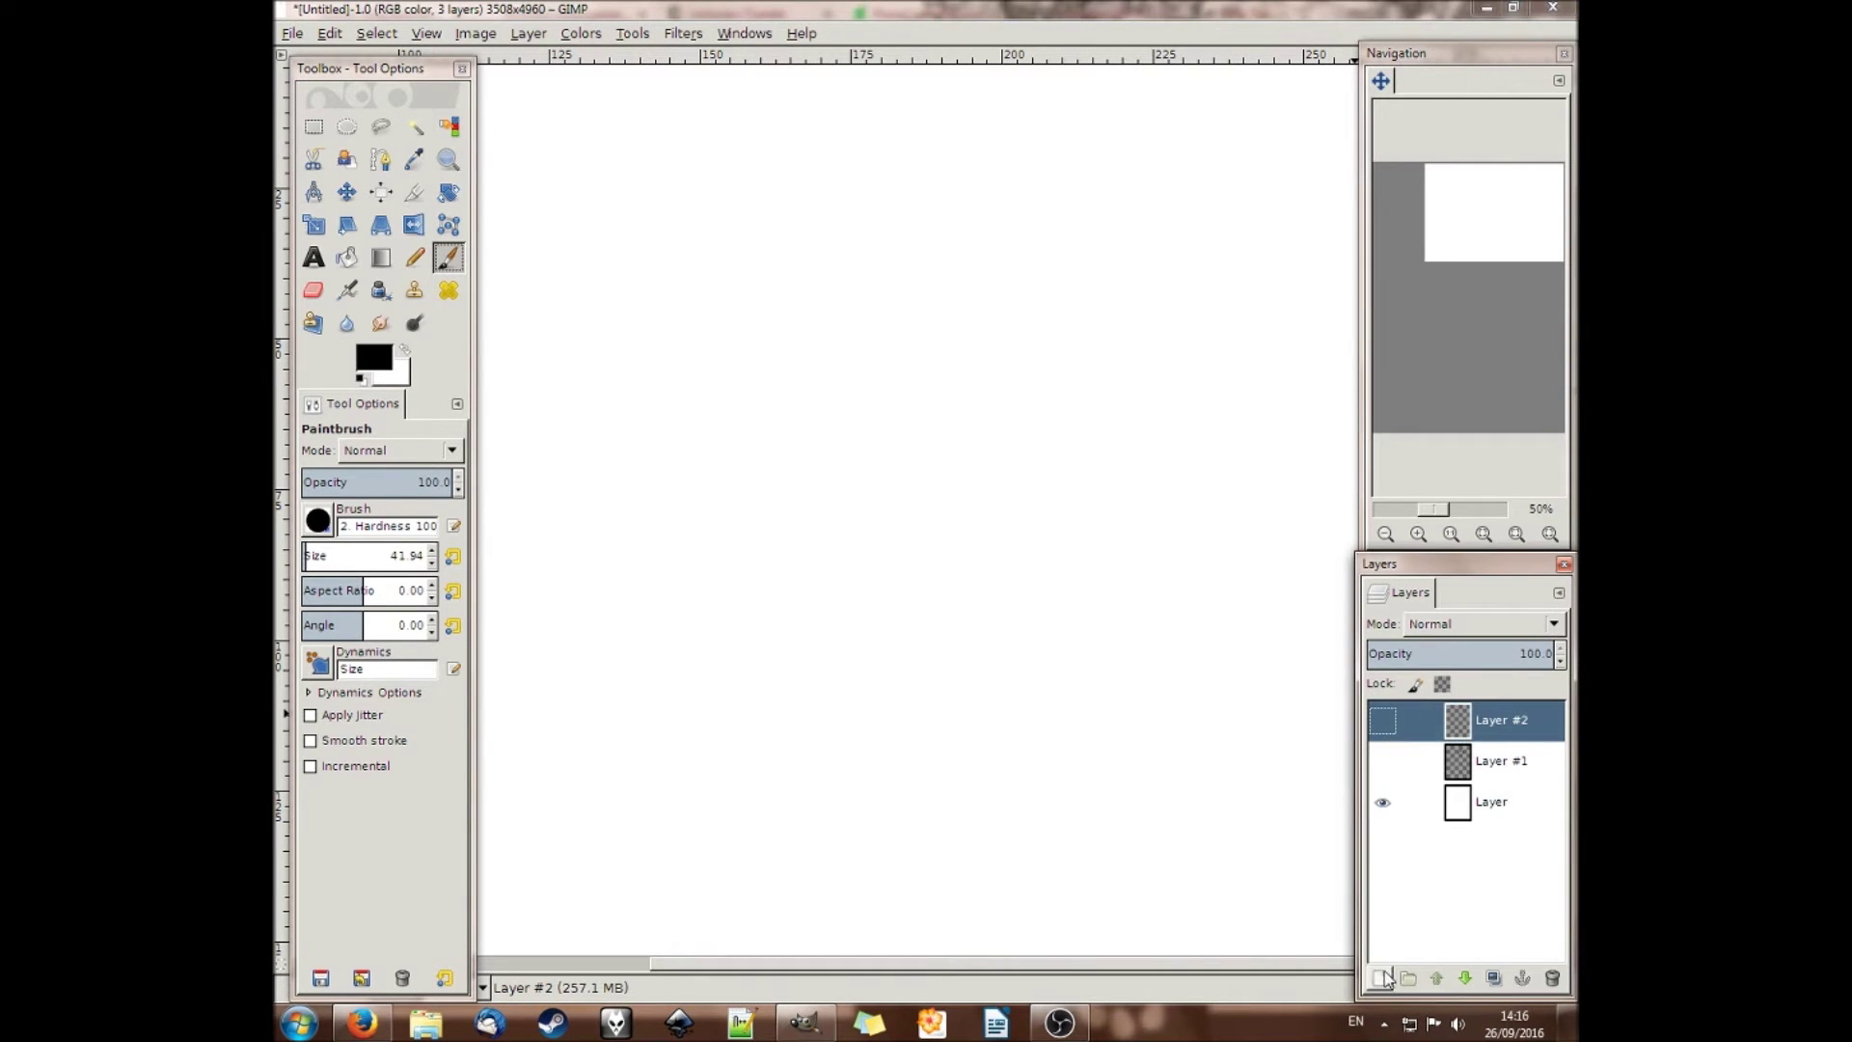
{"action": "left_click", "coordinate": [1379, 977]}
{"action": "left_click", "coordinate": [622, 531]}
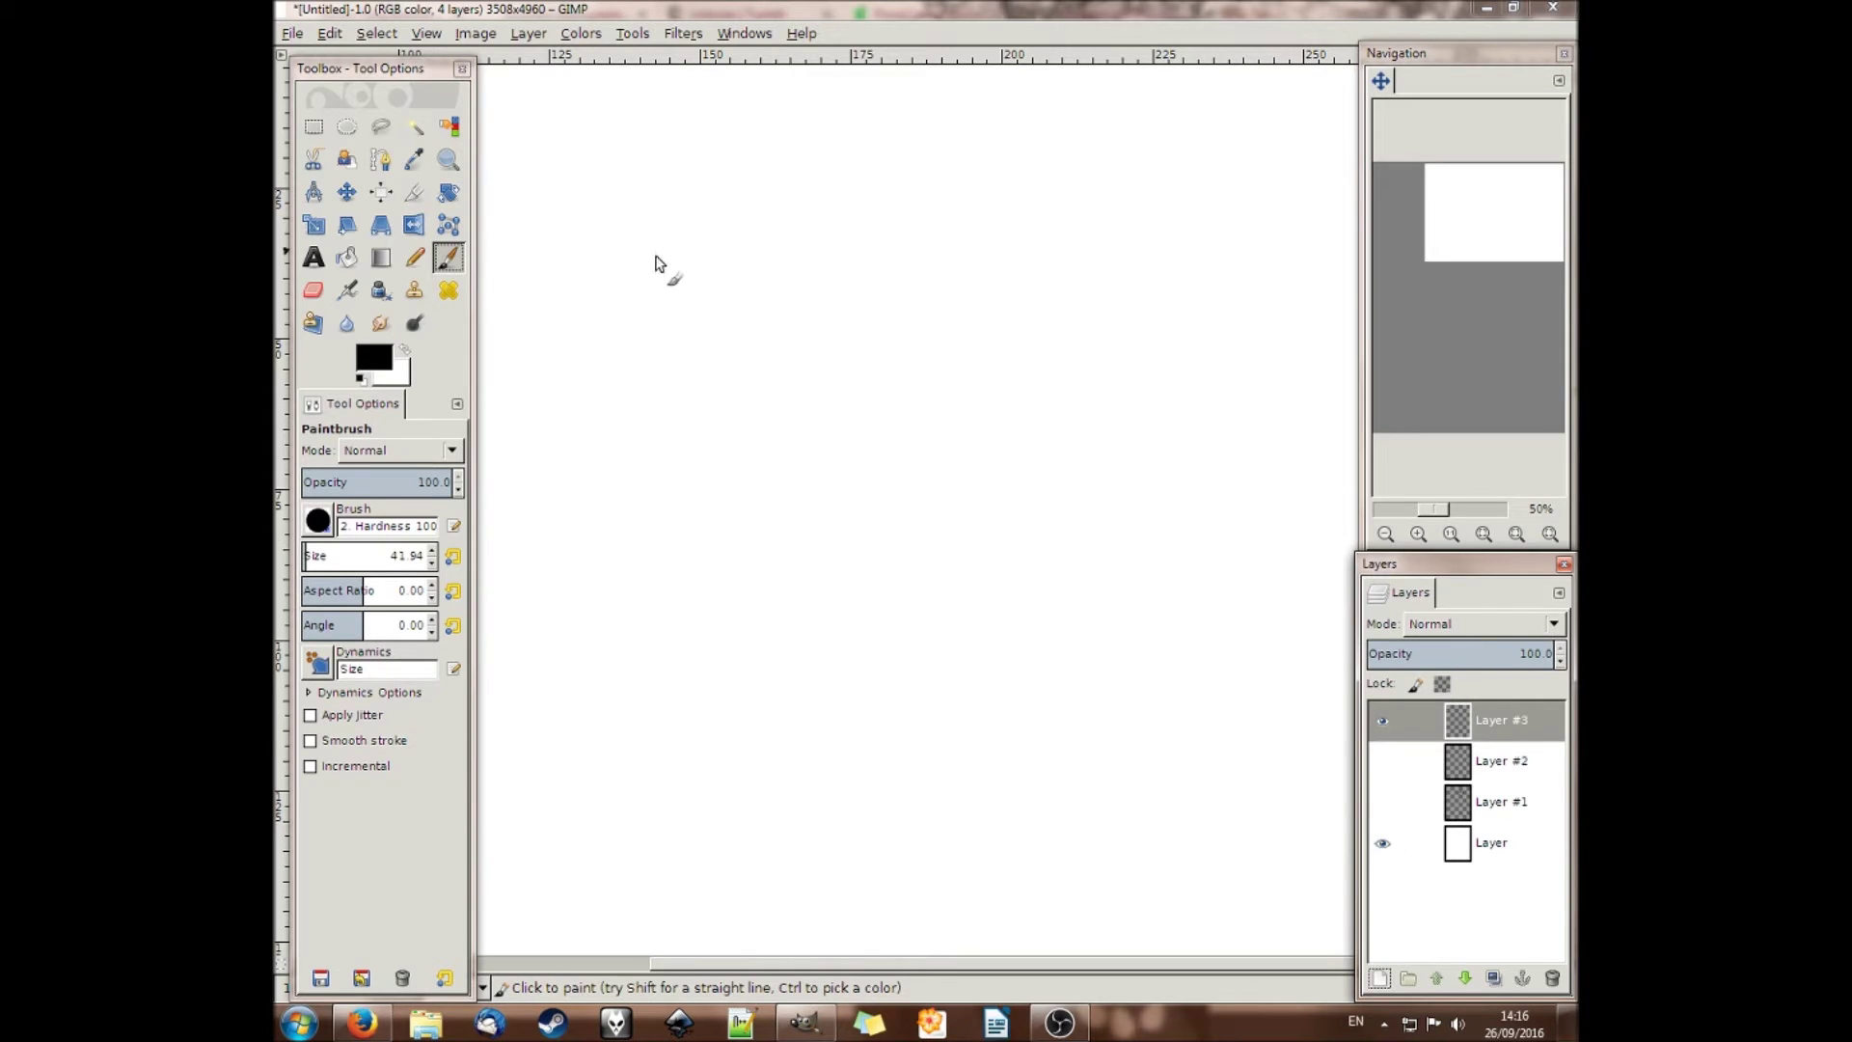
Draw a bold new head outline, closing both sides and adding the jaw diagonal
{"action": "left_click_drag", "start_coordinate": [755, 267], "coordinate": [887, 195]}
{"action": "mouse_move", "coordinate": [781, 217]}
{"action": "left_mouse_down"}
{"action": "mouse_move", "coordinate": [765, 415]}
{"action": "mouse_move", "coordinate": [779, 400]}
{"action": "left_mouse_up"}
{"action": "left_click_drag", "start_coordinate": [760, 270], "coordinate": [843, 499]}
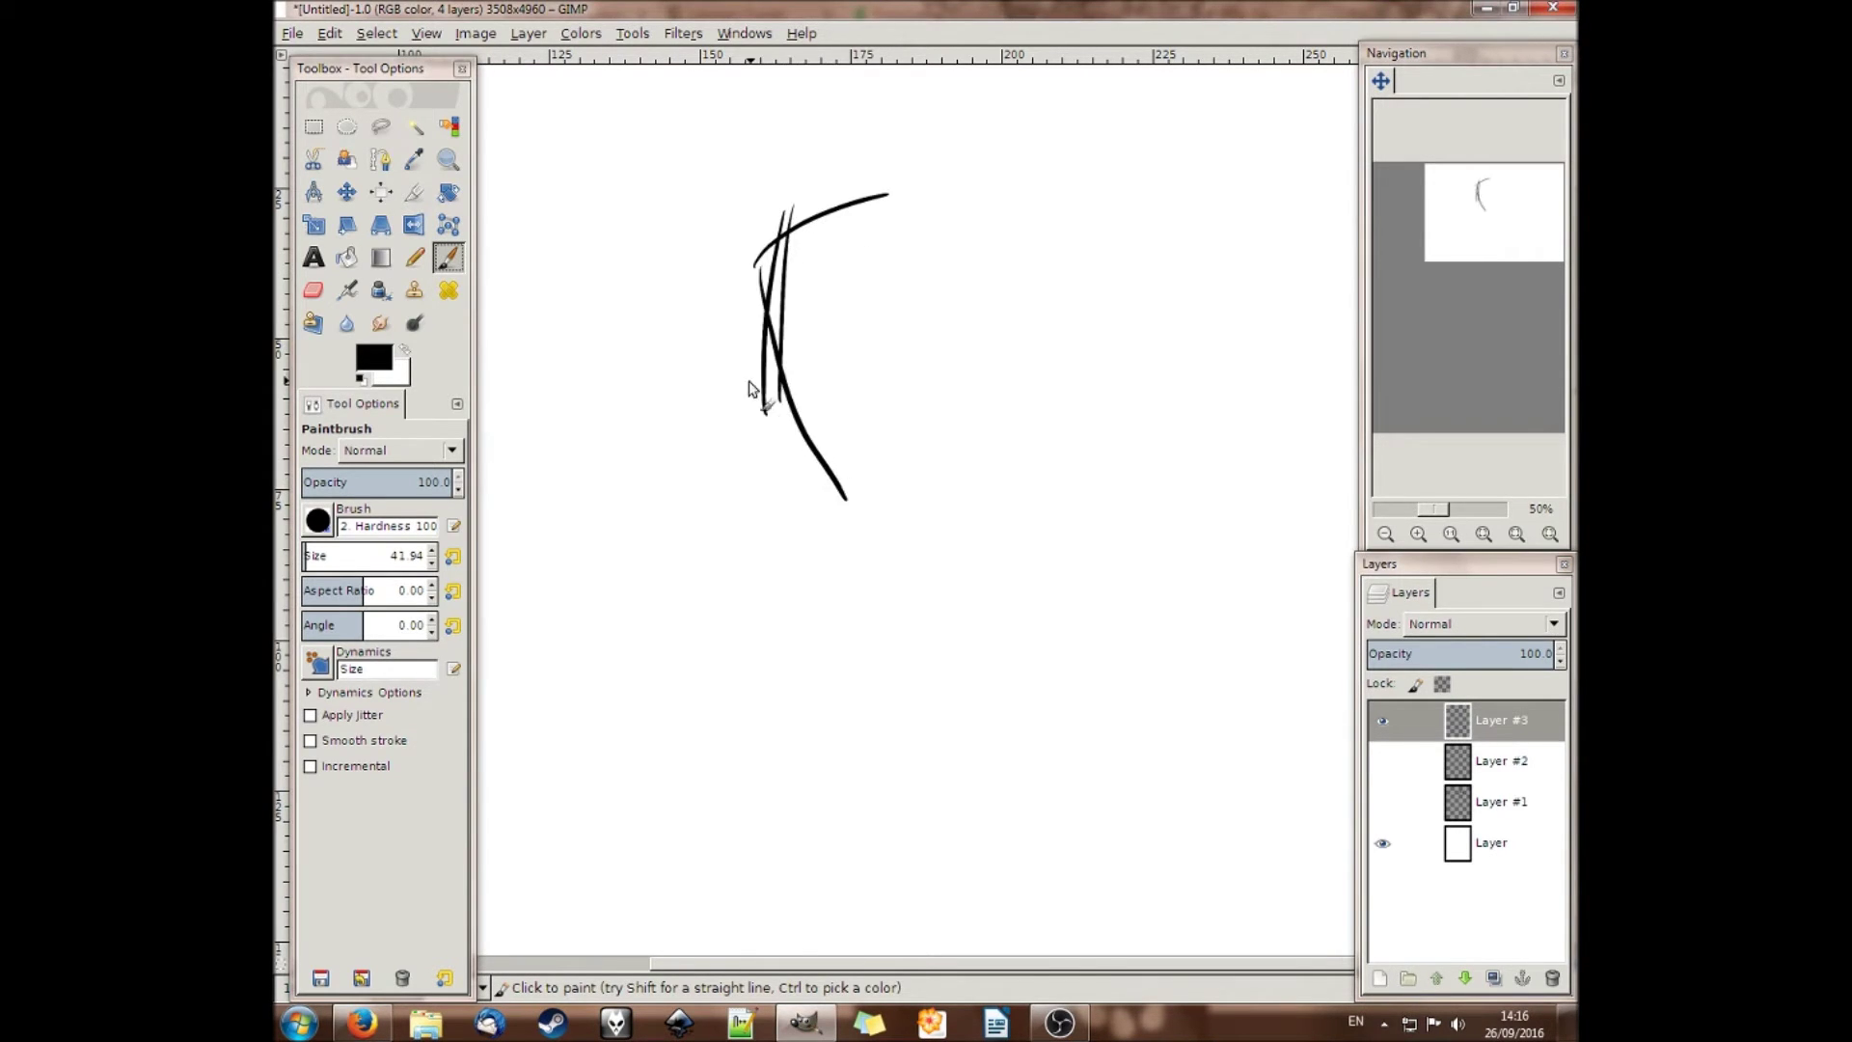
{"action": "left_click_drag", "start_coordinate": [748, 382], "coordinate": [894, 486]}
{"action": "left_click_drag", "start_coordinate": [929, 403], "coordinate": [829, 506]}
{"action": "left_click_drag", "start_coordinate": [855, 193], "coordinate": [966, 295]}
{"action": "left_click_drag", "start_coordinate": [925, 232], "coordinate": [969, 304]}
{"action": "left_click_drag", "start_coordinate": [899, 202], "coordinate": [950, 439]}
{"action": "left_click_drag", "start_coordinate": [927, 236], "coordinate": [945, 453]}
{"action": "left_click_drag", "start_coordinate": [935, 275], "coordinate": [927, 442]}
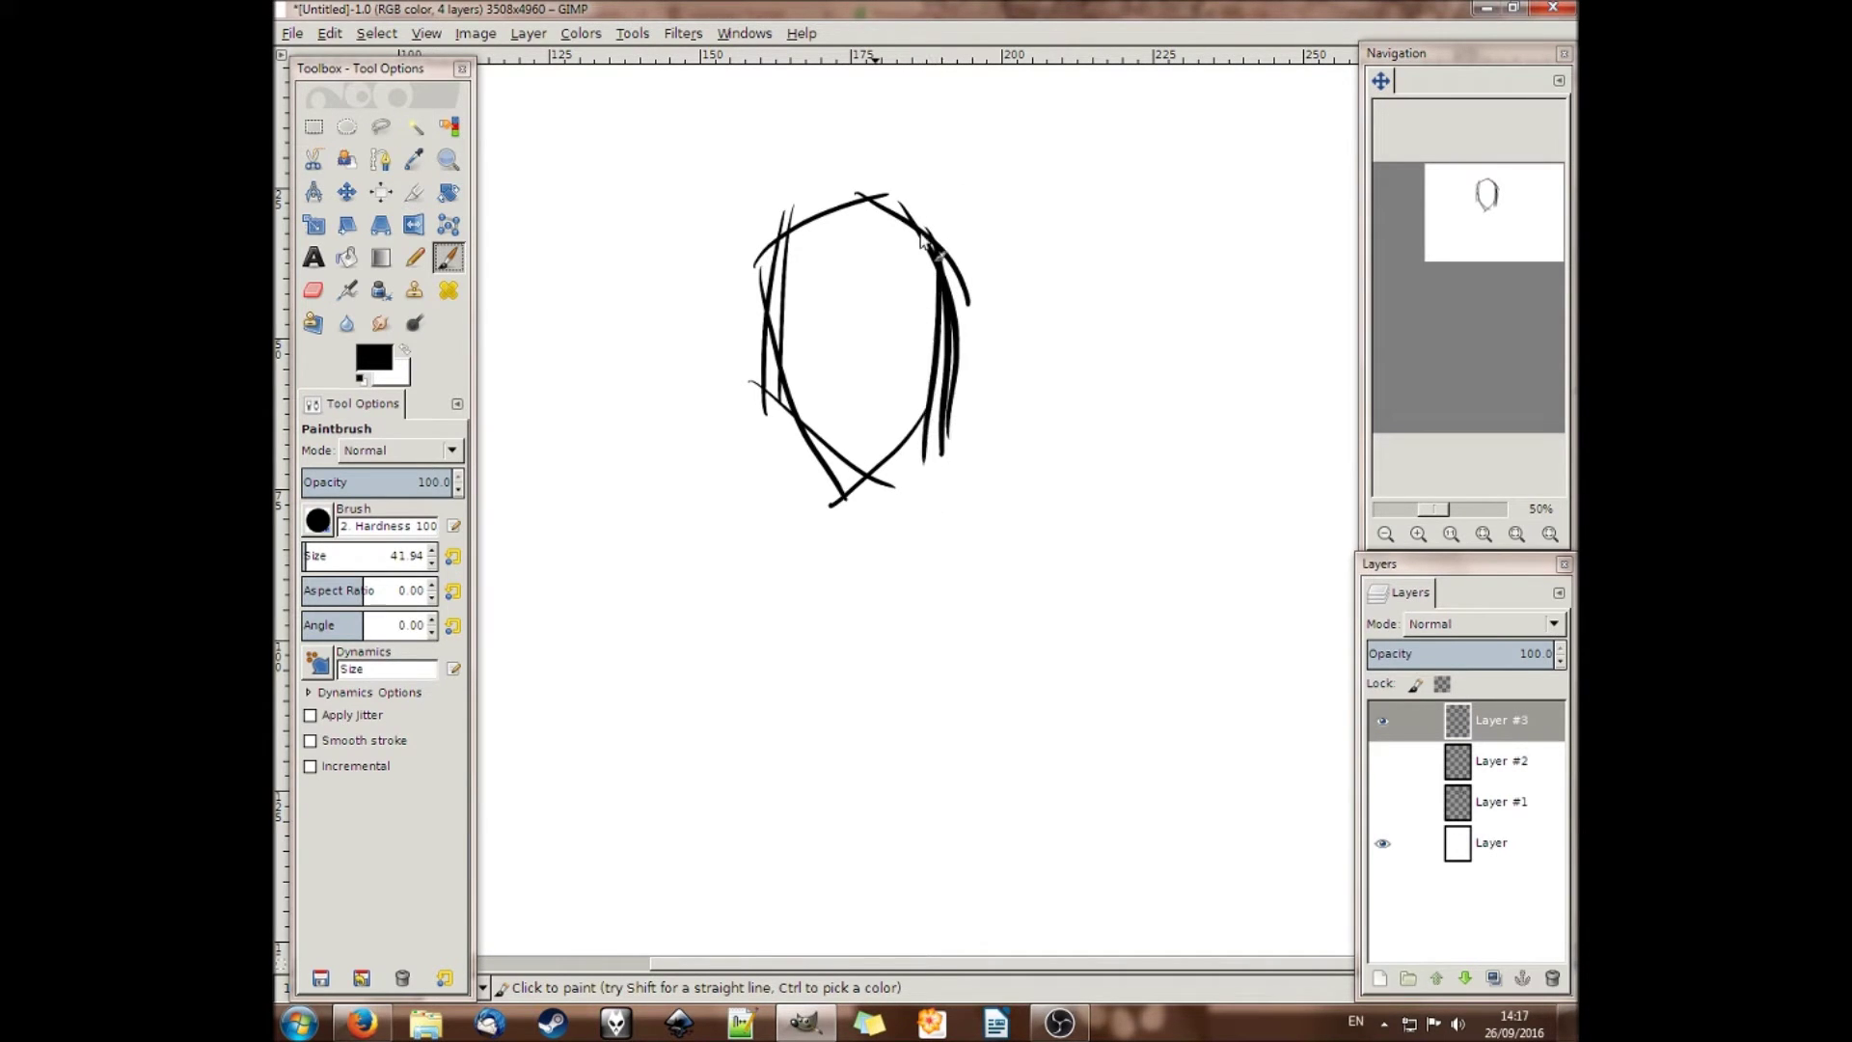
{"action": "left_click_drag", "start_coordinate": [812, 202], "coordinate": [752, 339]}
{"action": "left_click_drag", "start_coordinate": [774, 275], "coordinate": [794, 473]}
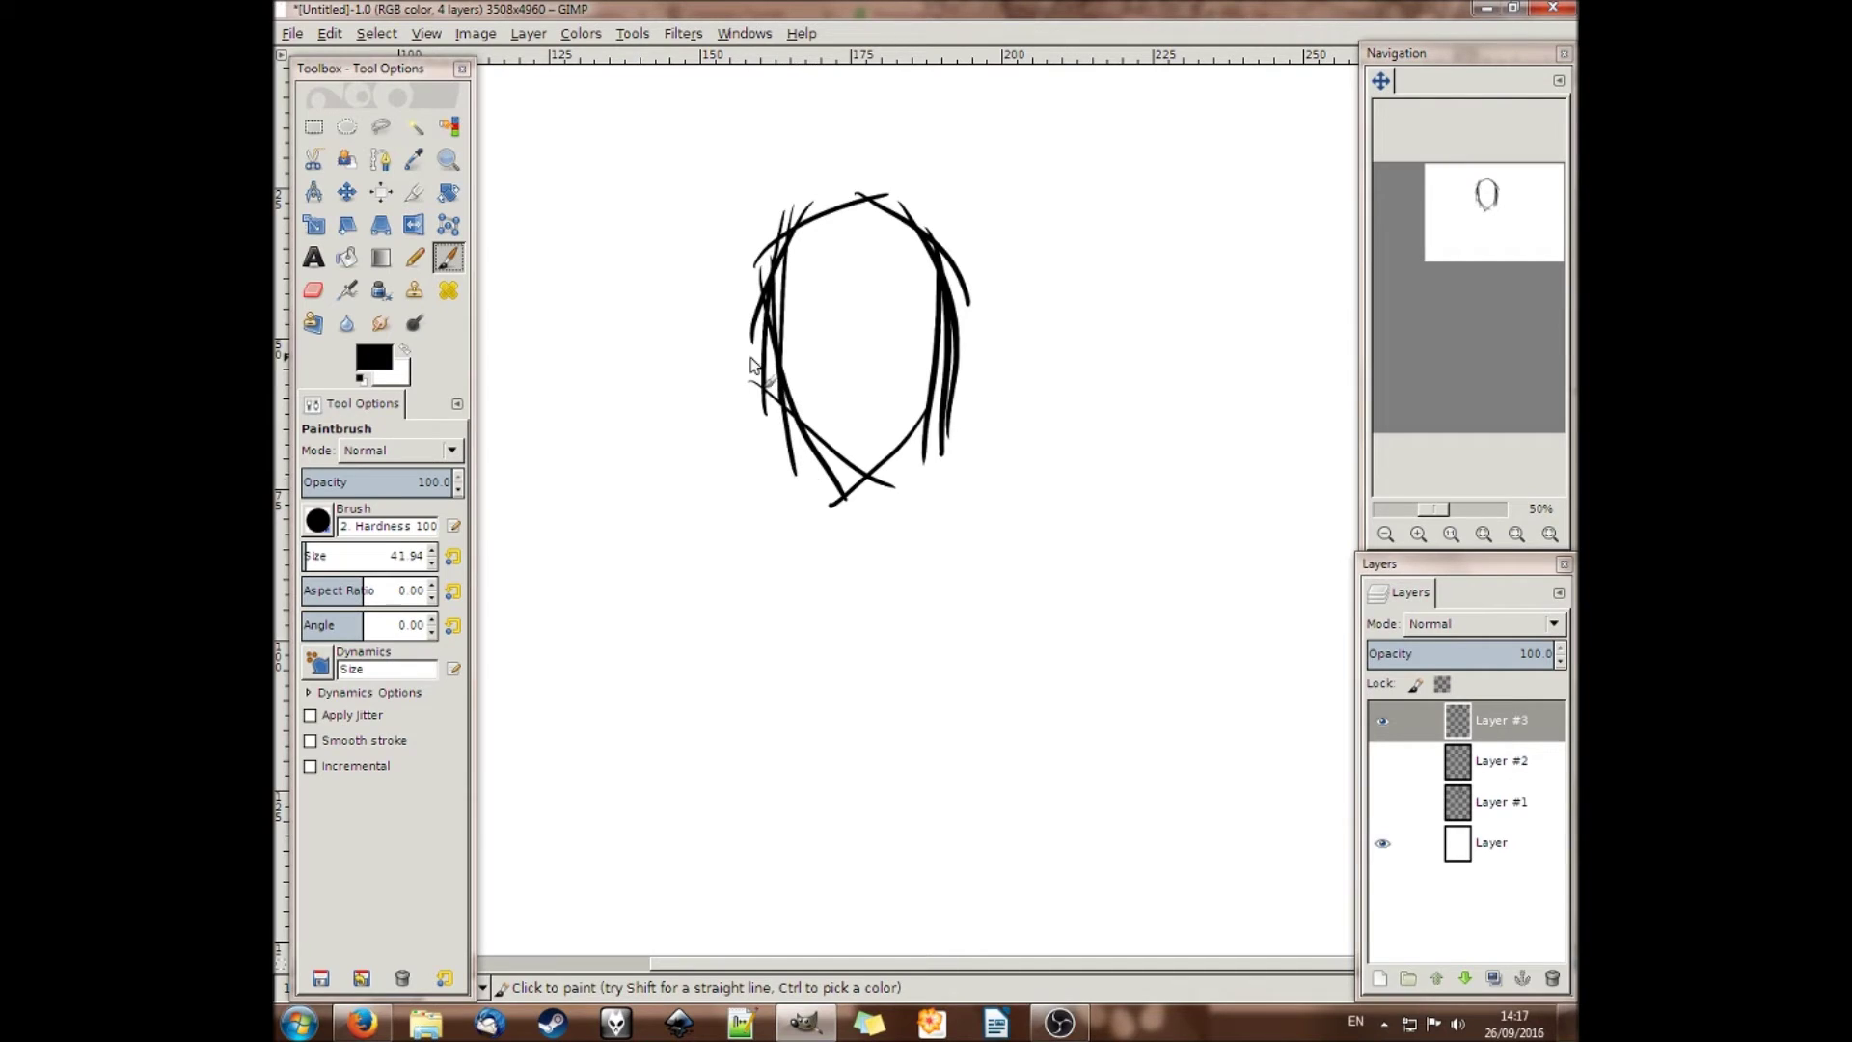
{"action": "left_click_drag", "start_coordinate": [751, 357], "coordinate": [894, 539]}
Draw the neck and shoulders, erasing and redrawing the right shoulder and arm line
{"action": "left_click_drag", "start_coordinate": [817, 461], "coordinate": [850, 582]}
{"action": "mouse_move", "coordinate": [907, 444]}
{"action": "left_mouse_down"}
{"action": "mouse_move", "coordinate": [933, 550]}
{"action": "mouse_move", "coordinate": [1021, 578]}
{"action": "mouse_move", "coordinate": [1098, 691]}
{"action": "left_mouse_up"}
{"action": "mouse_move", "coordinate": [826, 506]}
{"action": "left_mouse_down"}
{"action": "mouse_move", "coordinate": [696, 610]}
{"action": "mouse_move", "coordinate": [707, 656]}
{"action": "left_mouse_up"}
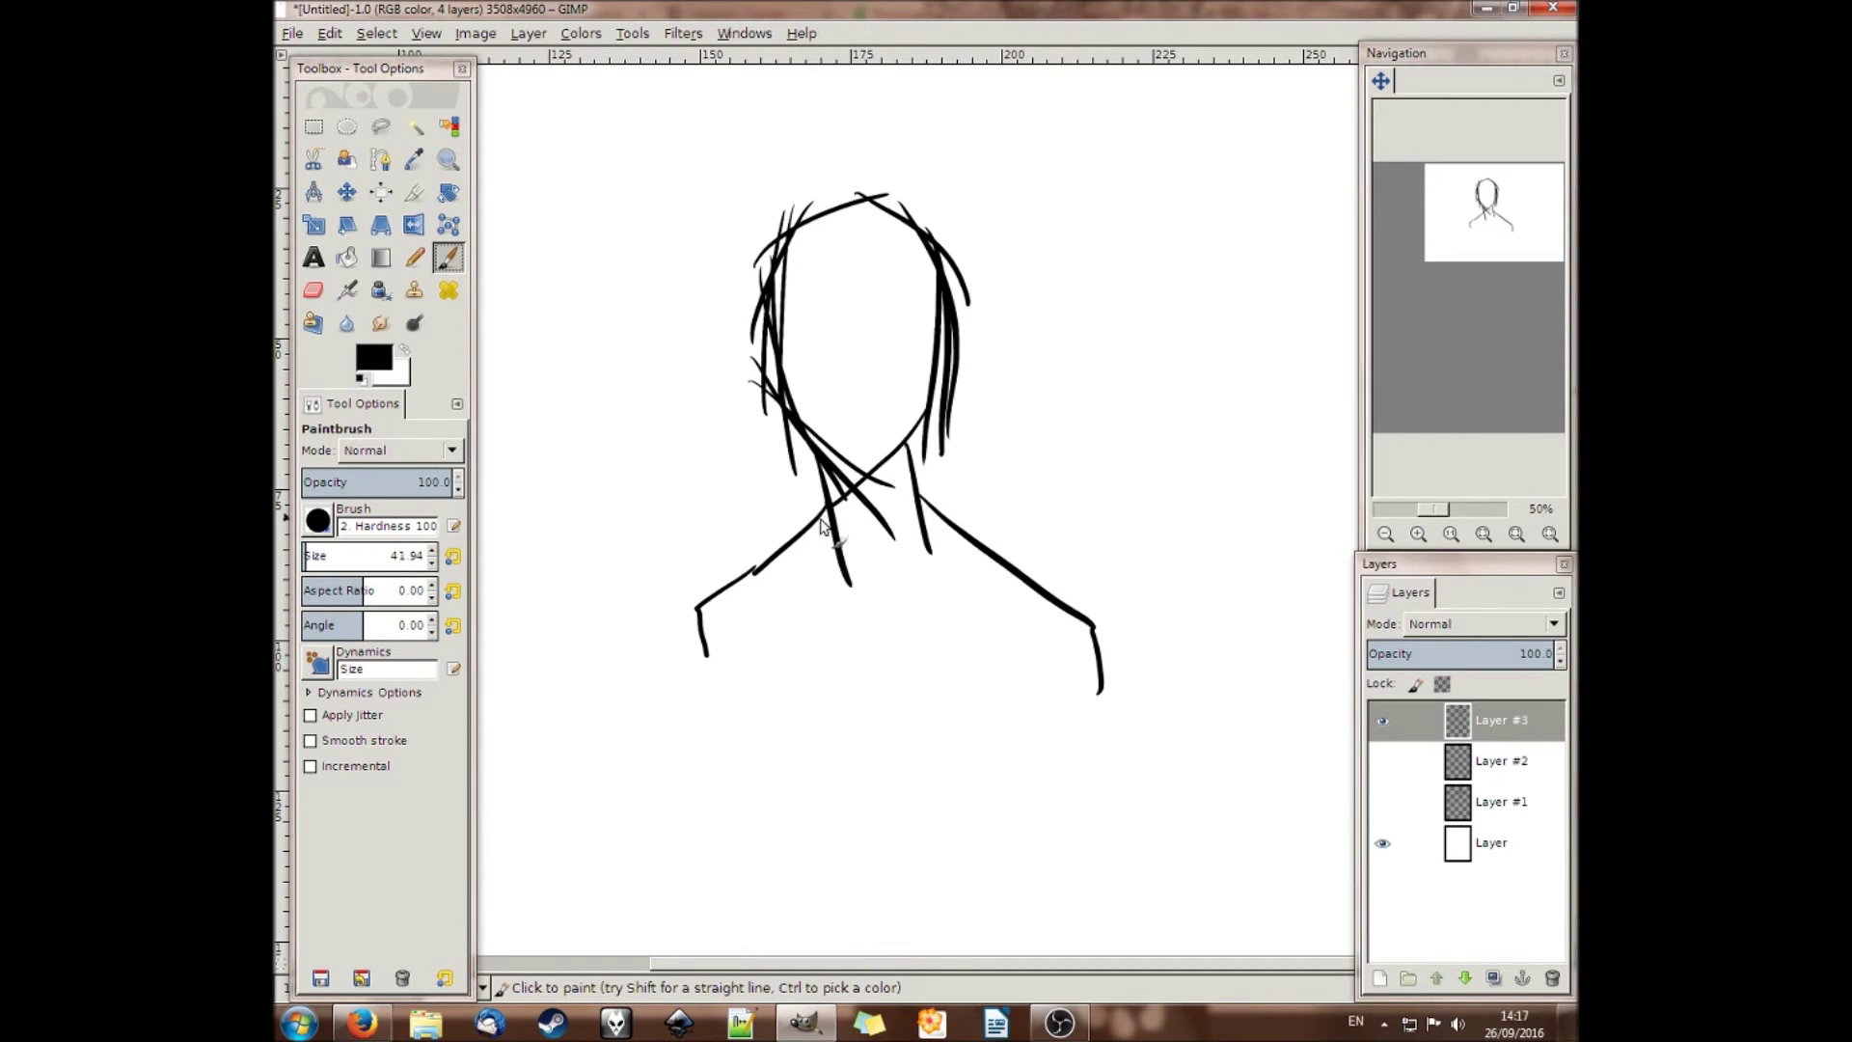
{"action": "mouse_move", "coordinate": [835, 521]}
{"action": "left_mouse_down"}
{"action": "mouse_move", "coordinate": [693, 601]}
{"action": "mouse_move", "coordinate": [716, 680]}
{"action": "left_mouse_up"}
{"action": "left_click", "coordinate": [316, 289]}
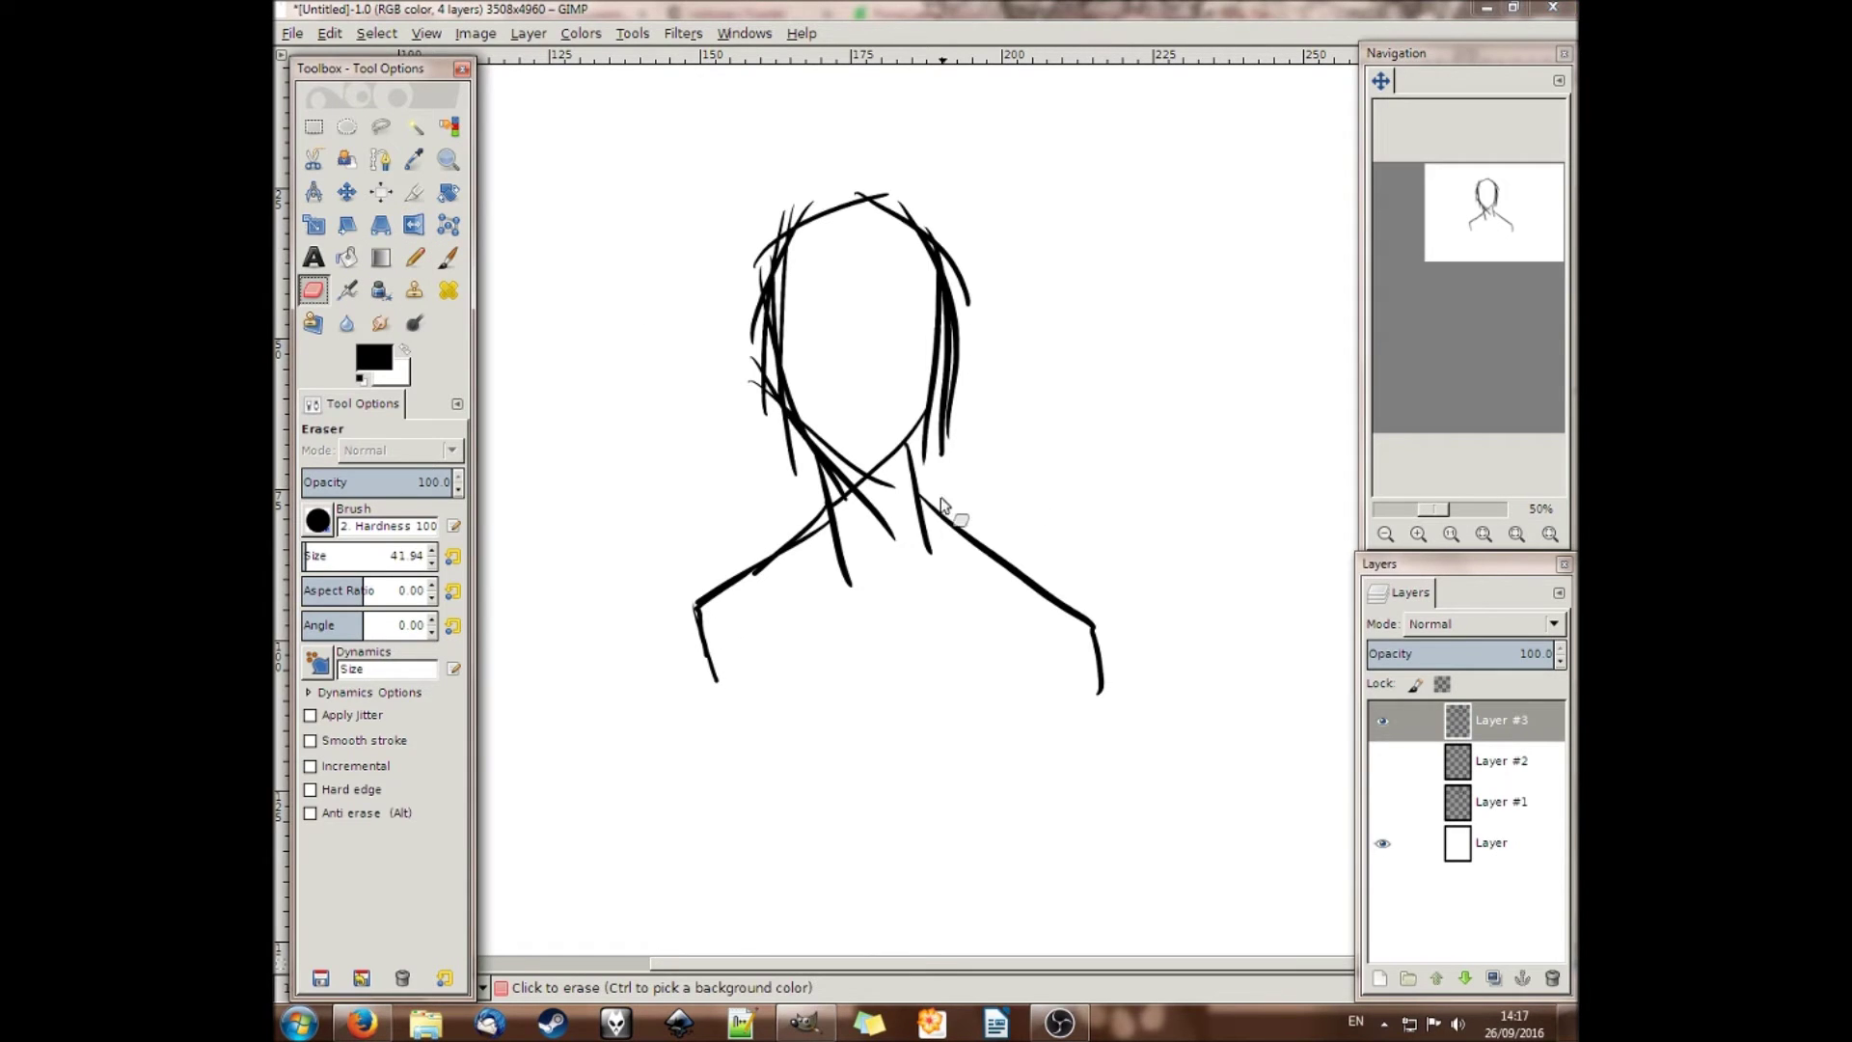
{"action": "mouse_move", "coordinate": [942, 505]}
{"action": "left_mouse_down"}
{"action": "mouse_move", "coordinate": [1061, 614]}
{"action": "mouse_move", "coordinate": [1099, 687]}
{"action": "left_mouse_up"}
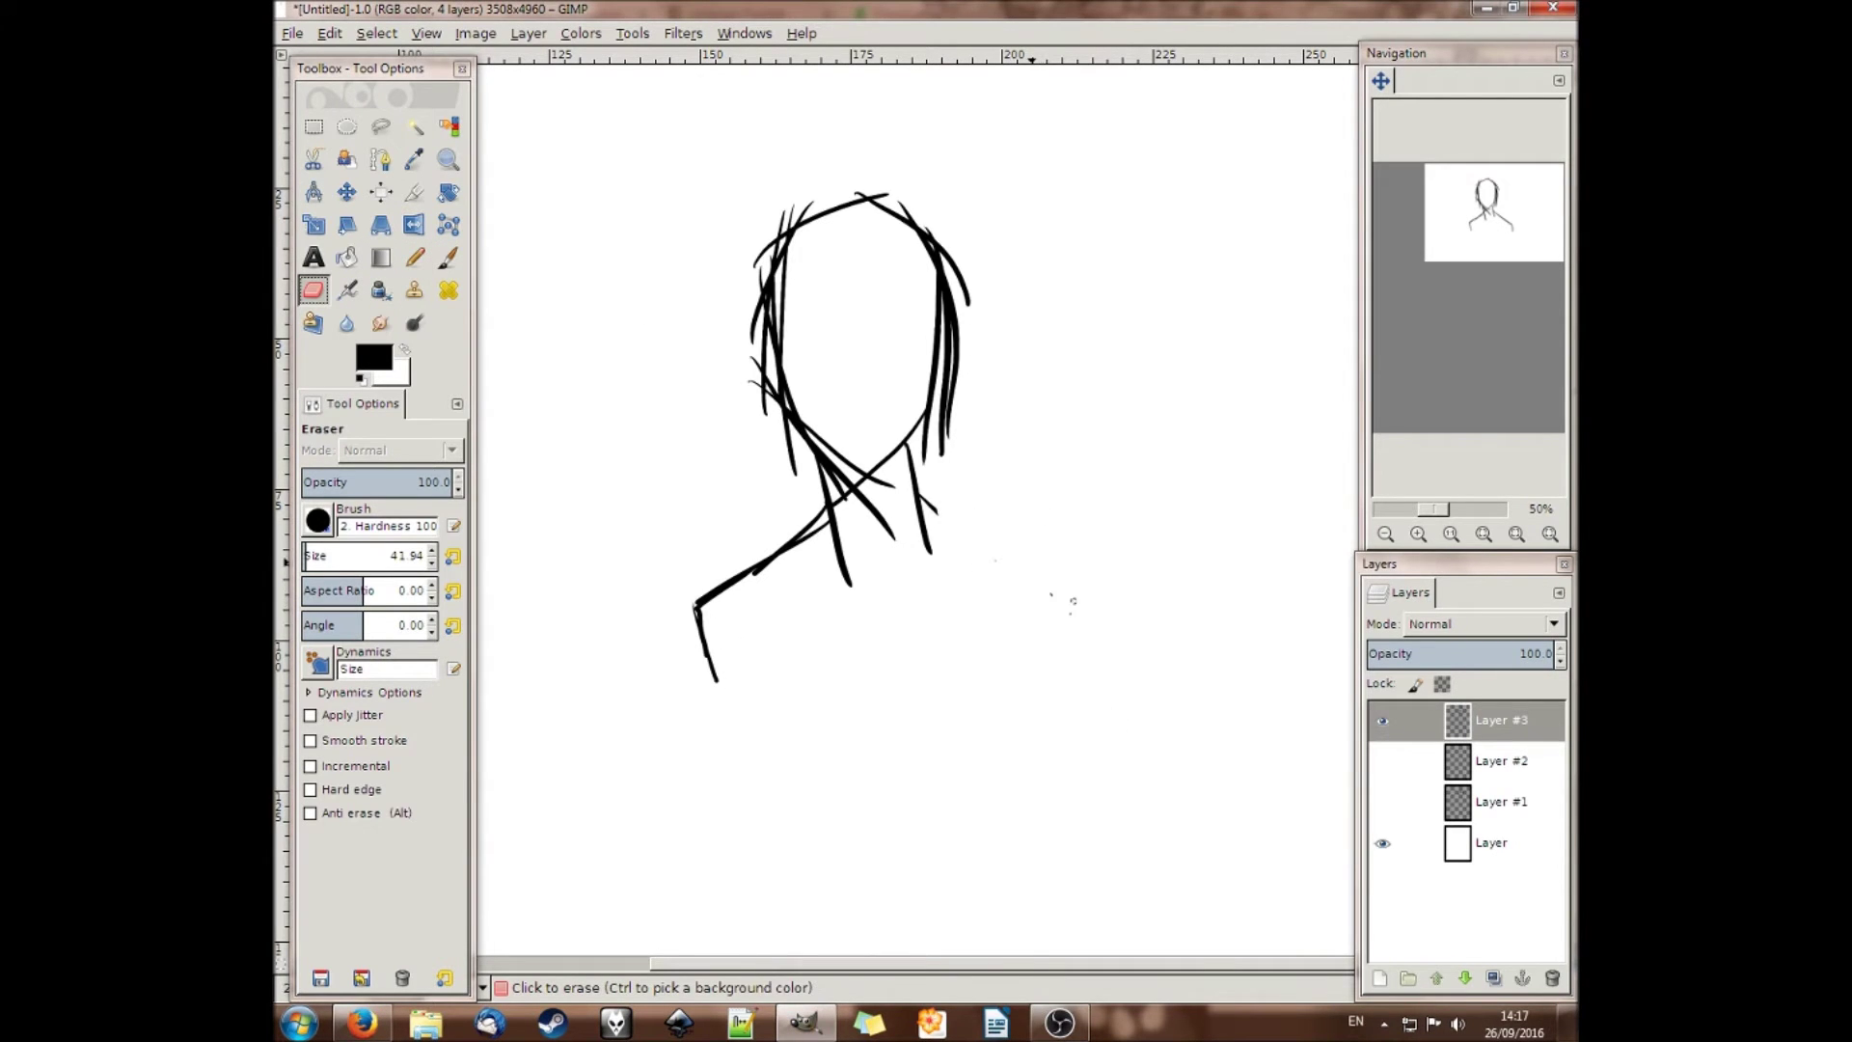
{"action": "left_click", "coordinate": [447, 256]}
{"action": "mouse_move", "coordinate": [914, 494]}
{"action": "left_mouse_down"}
{"action": "mouse_move", "coordinate": [1080, 578]}
{"action": "mouse_move", "coordinate": [1084, 687]}
{"action": "left_mouse_up"}
{"action": "left_click_drag", "start_coordinate": [1070, 580], "coordinate": [1088, 683]}
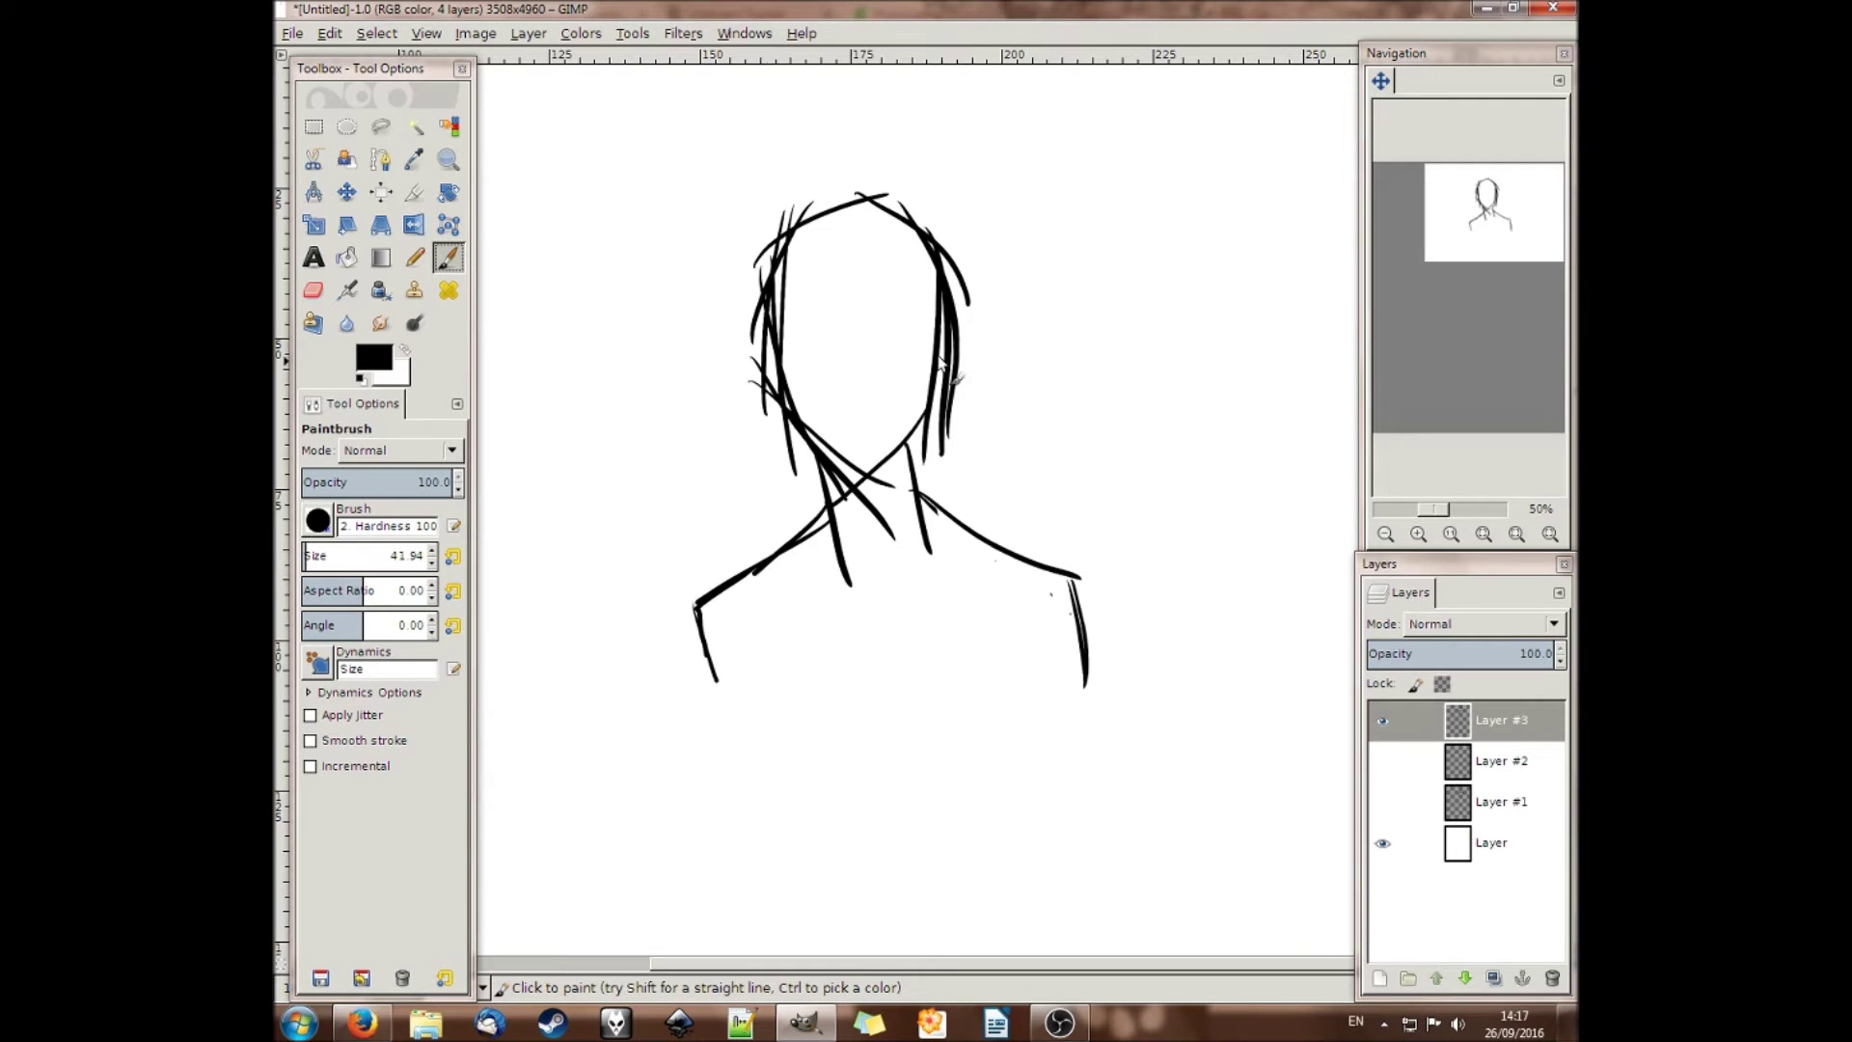
Add eye-level and centre guides, eyes, mouth, eyebrows and ears to the face
{"action": "left_click_drag", "start_coordinate": [714, 329], "coordinate": [1009, 318]}
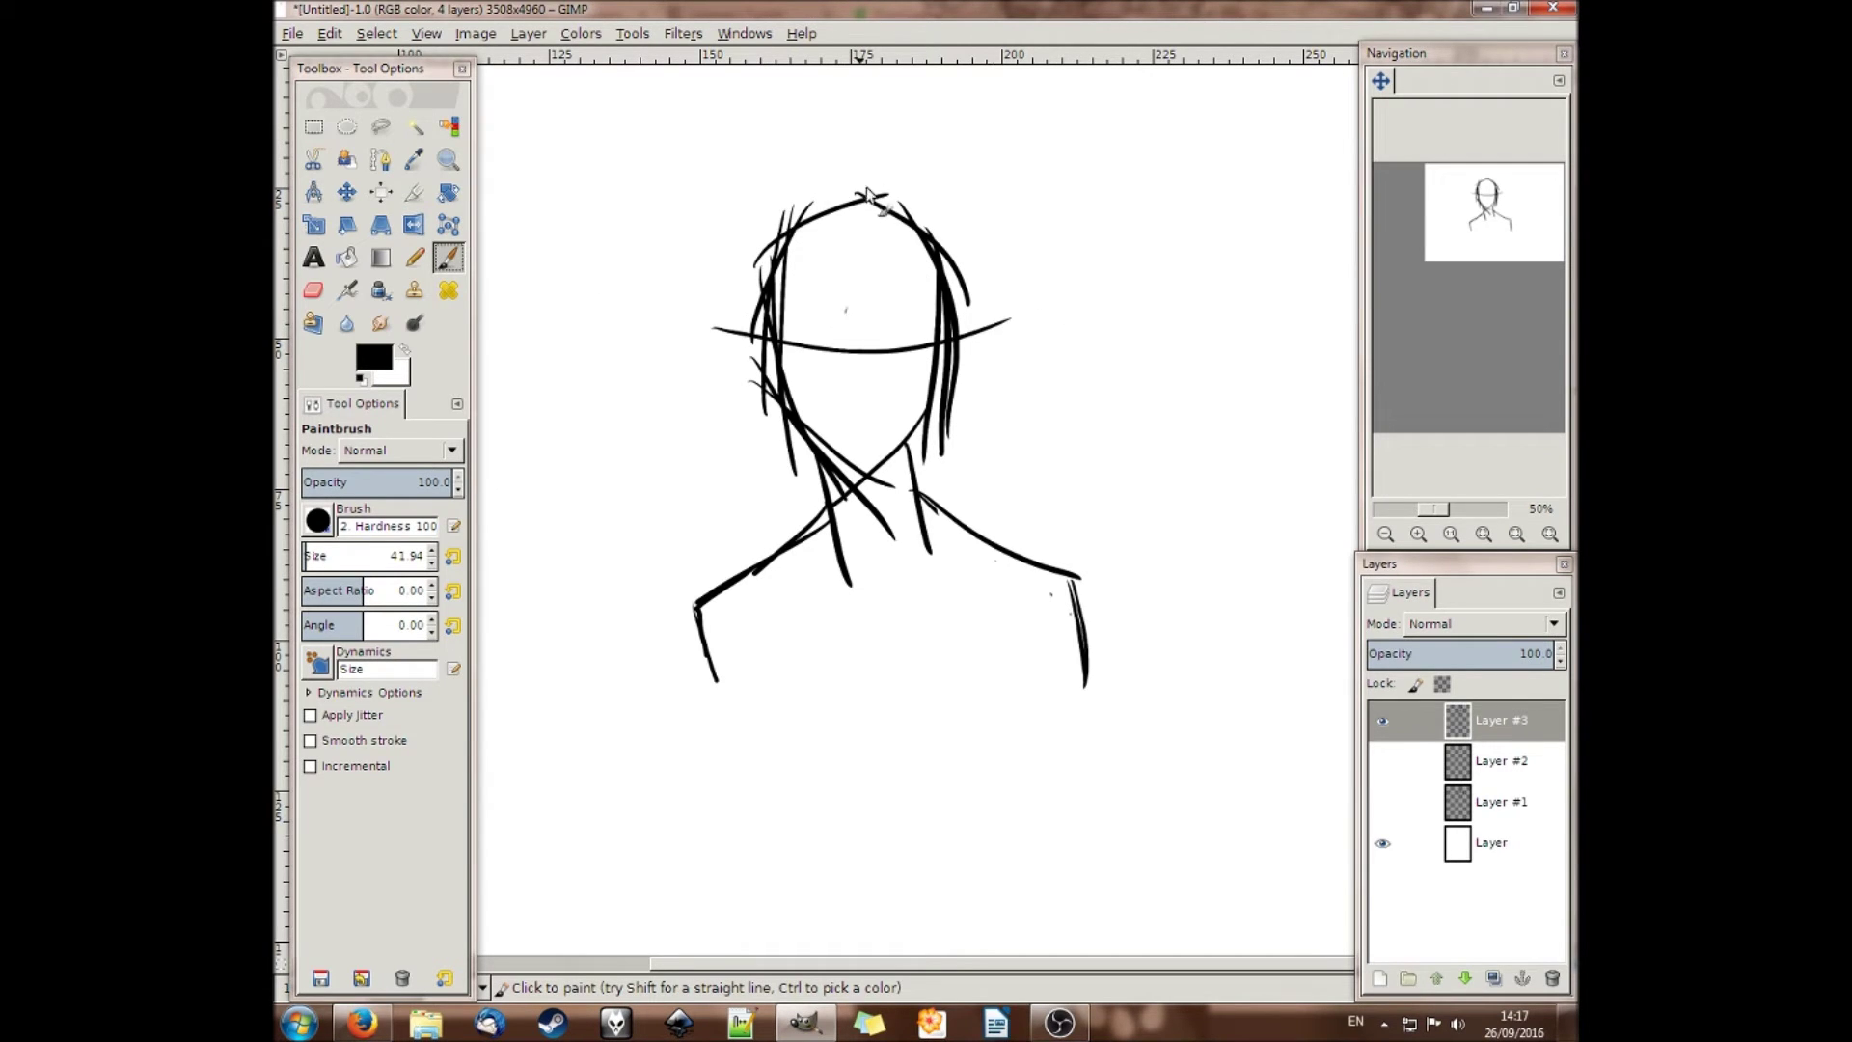
{"action": "left_click_drag", "start_coordinate": [856, 213], "coordinate": [863, 554]}
{"action": "left_click_drag", "start_coordinate": [871, 355], "coordinate": [910, 340]}
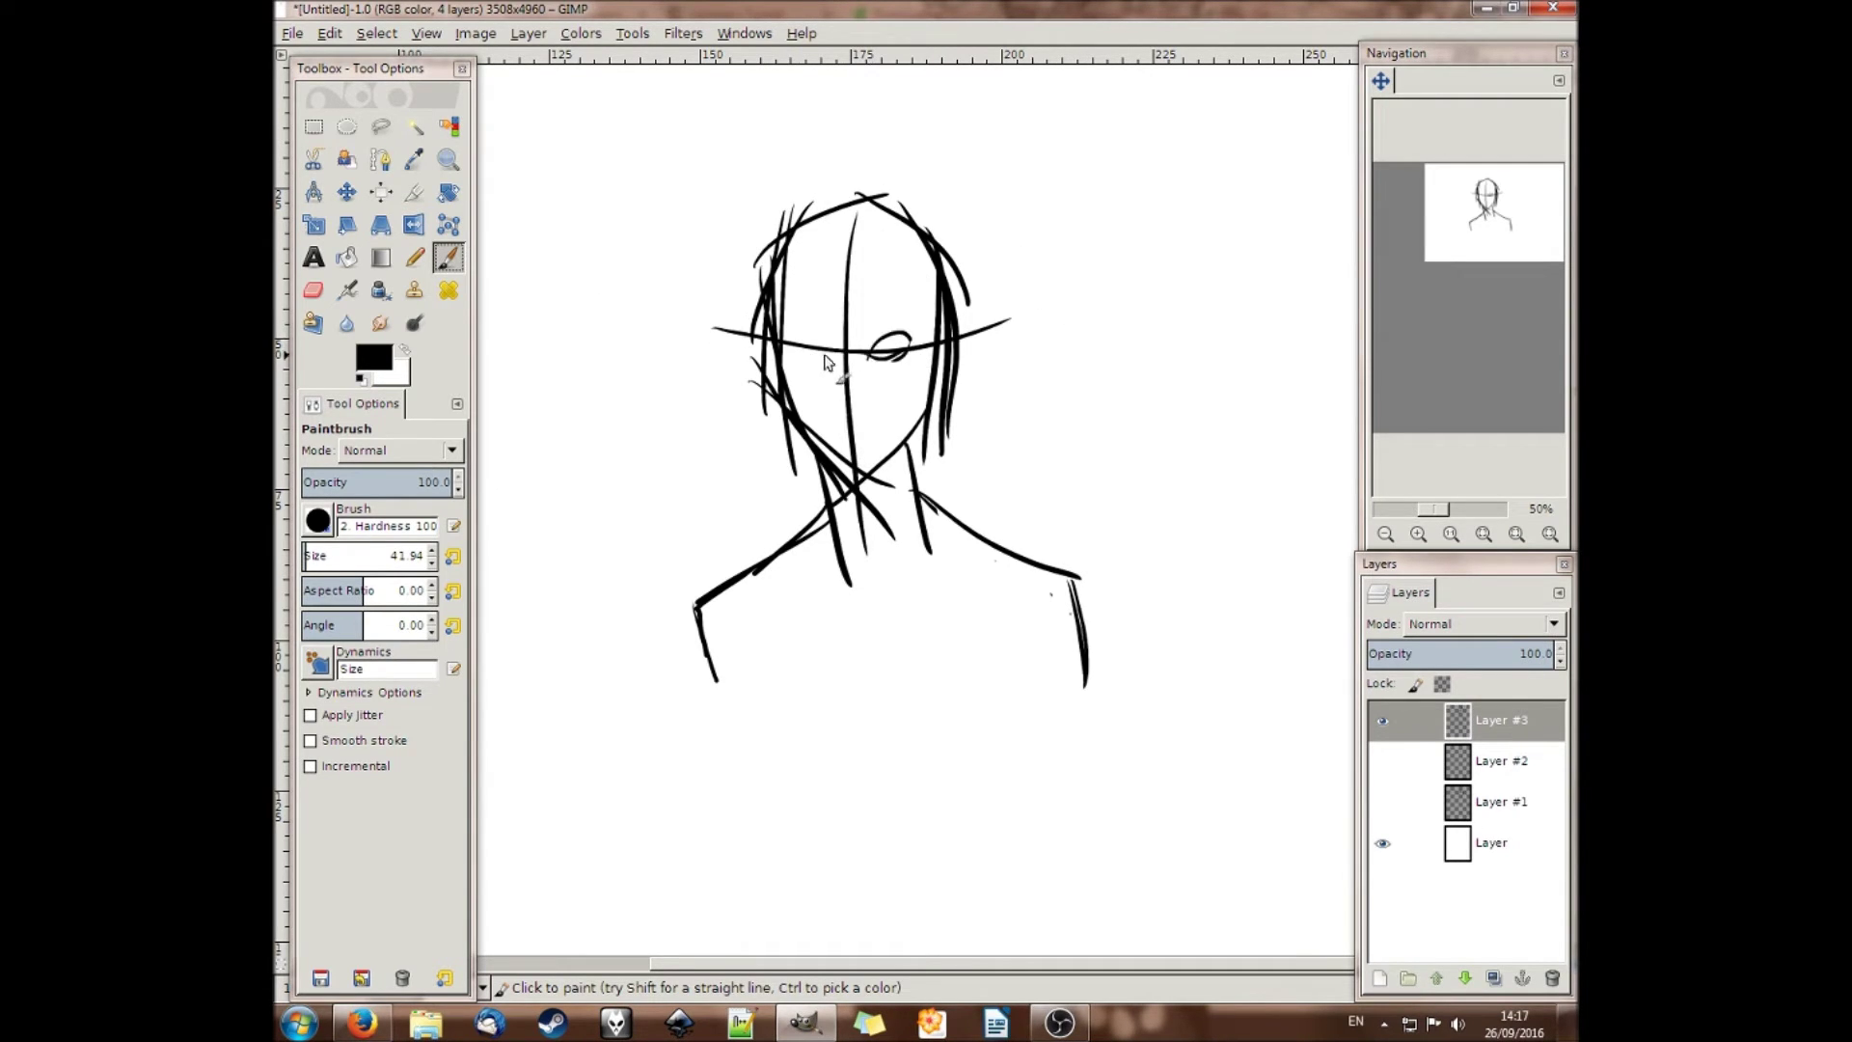
{"action": "mouse_move", "coordinate": [790, 339]}
{"action": "left_mouse_down"}
{"action": "mouse_move", "coordinate": [827, 344]}
{"action": "mouse_move", "coordinate": [866, 433]}
{"action": "left_mouse_up"}
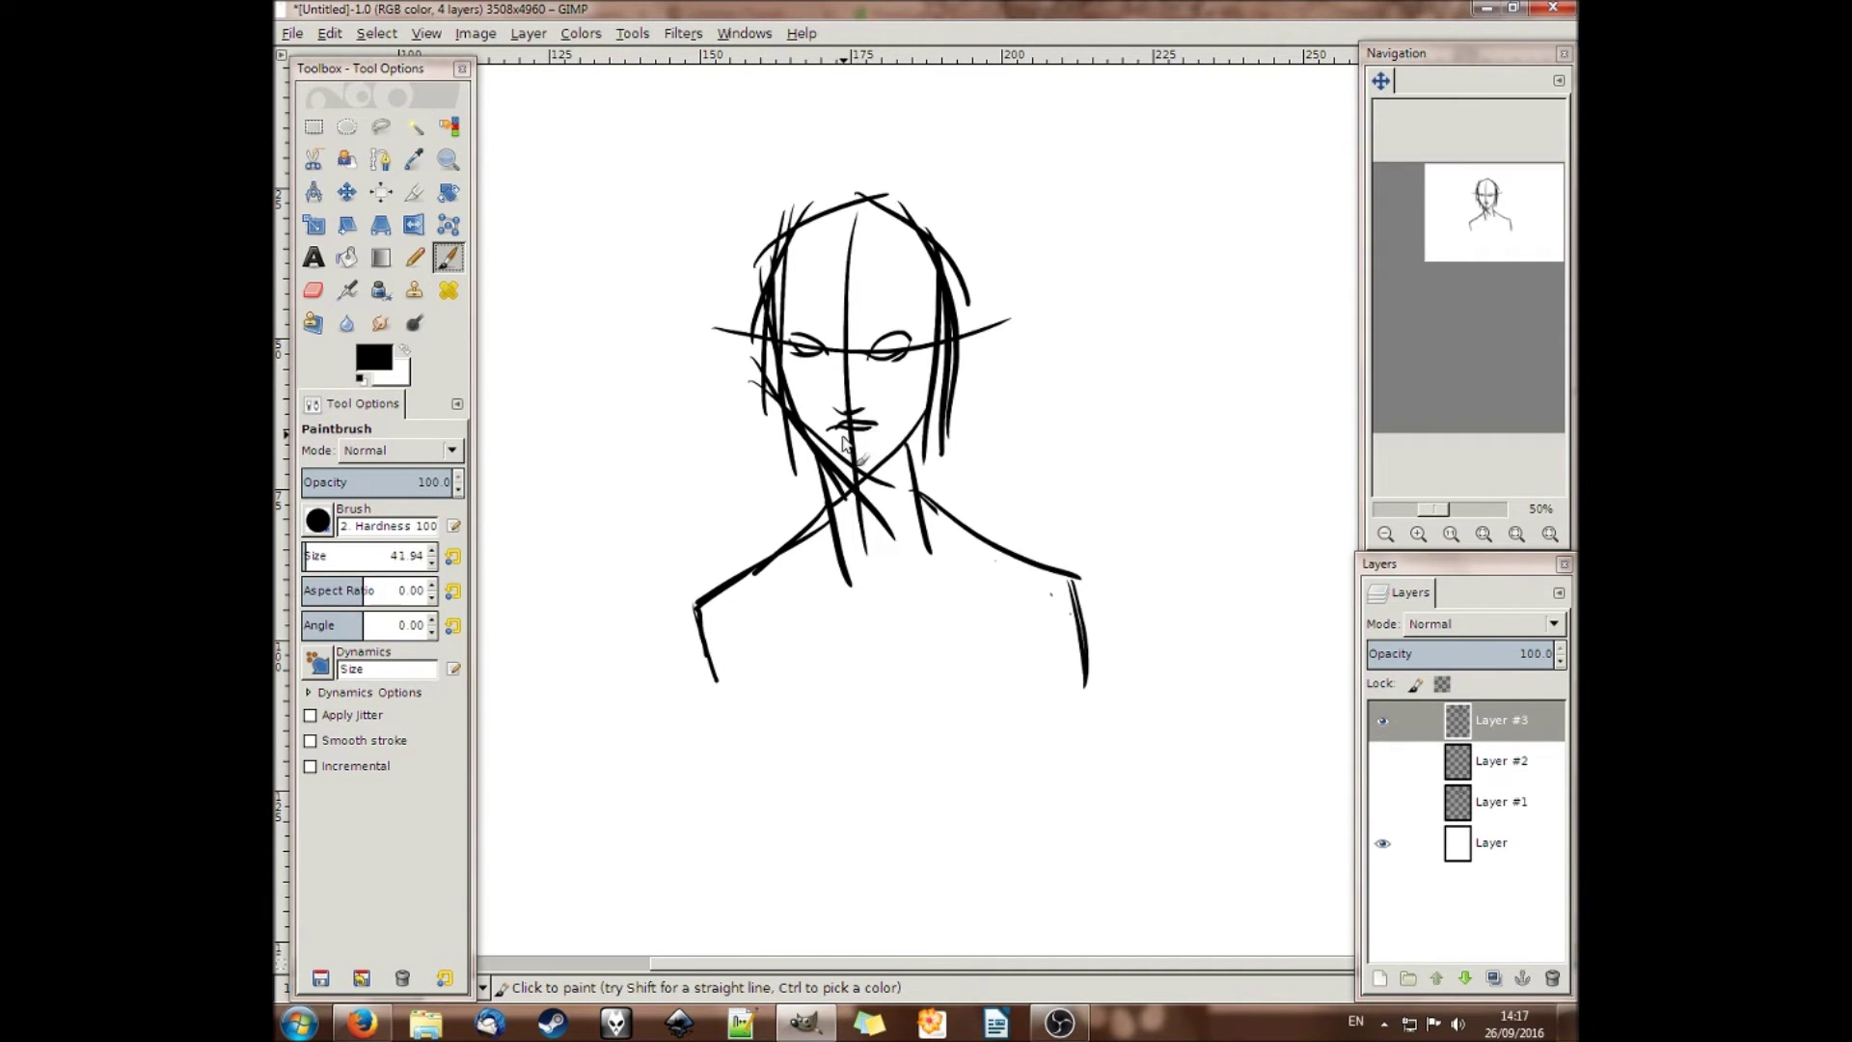
{"action": "left_click_drag", "start_coordinate": [862, 320], "coordinate": [913, 315]}
{"action": "left_click_drag", "start_coordinate": [790, 322], "coordinate": [823, 319]}
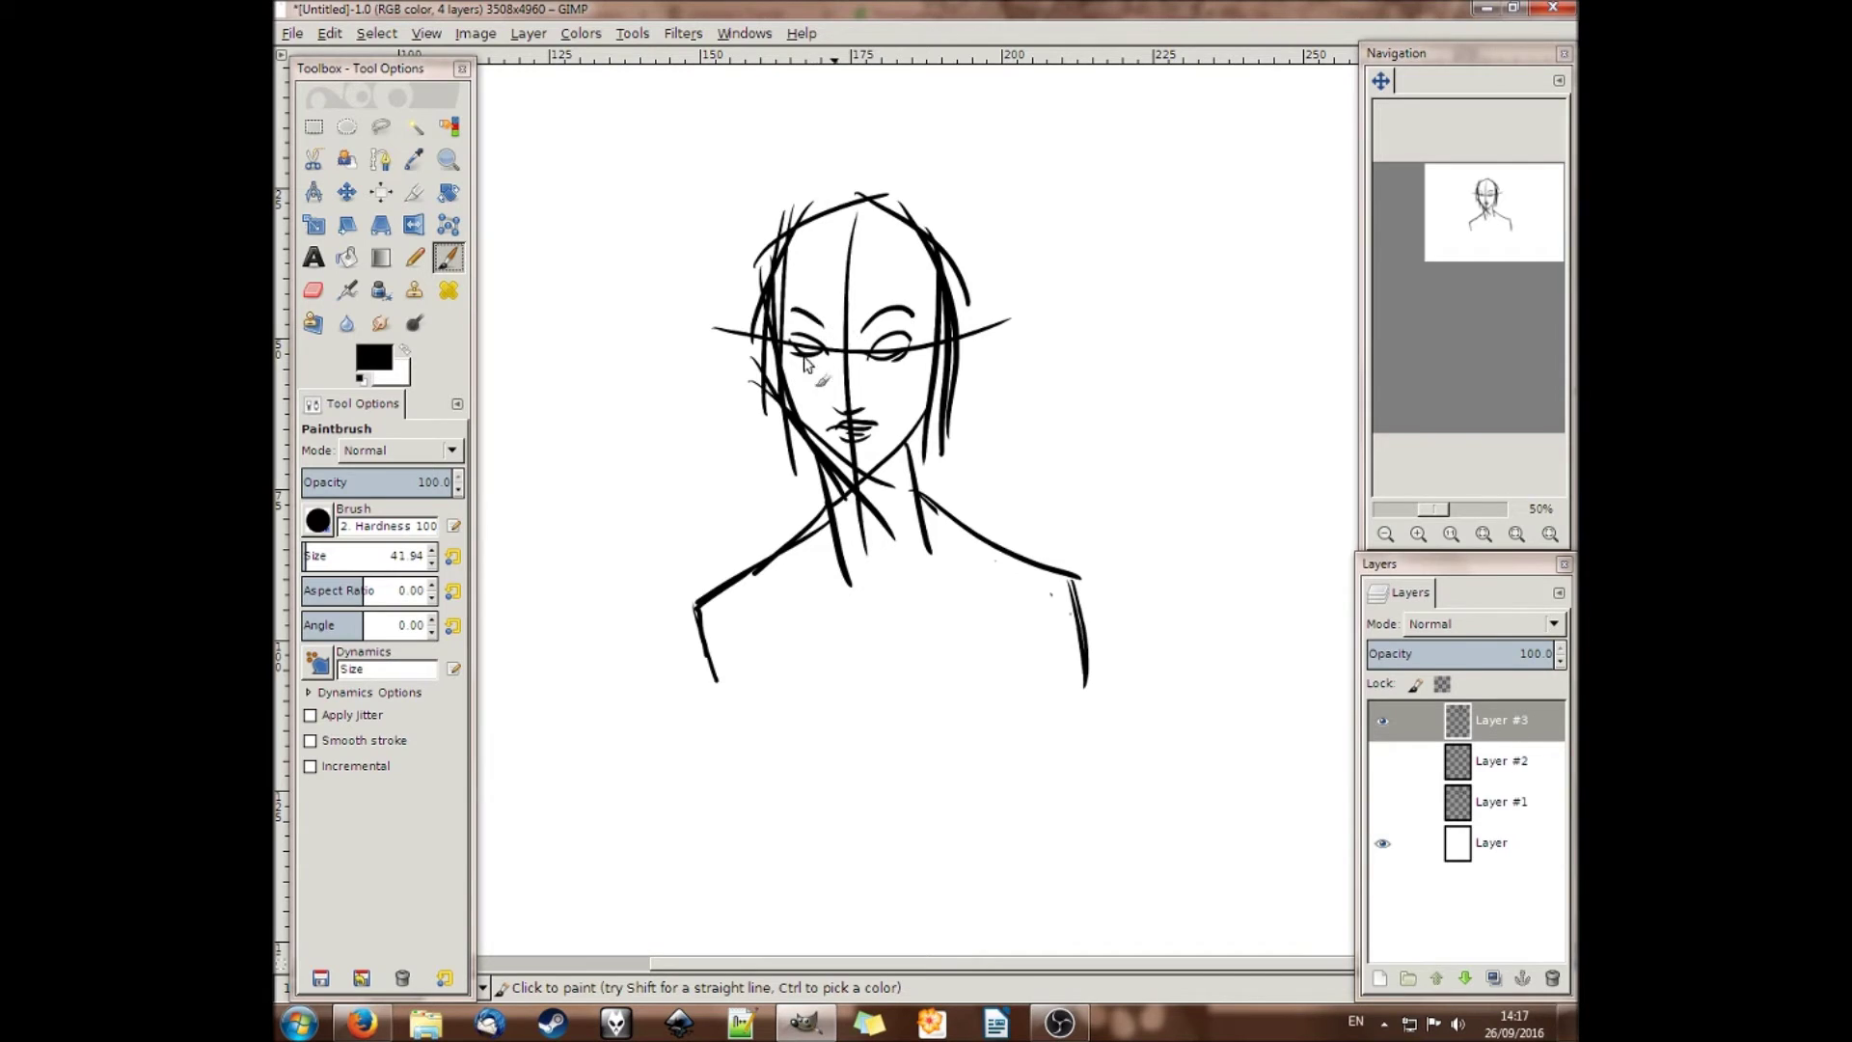
{"action": "left_click_drag", "start_coordinate": [957, 331], "coordinate": [961, 359]}
{"action": "left_click_drag", "start_coordinate": [761, 329], "coordinate": [764, 378]}
Draw long hair over the head and down both sides, with curls on the left
{"action": "mouse_move", "coordinate": [871, 199]}
{"action": "left_mouse_down"}
{"action": "mouse_move", "coordinate": [1005, 262]}
{"action": "mouse_move", "coordinate": [1015, 461]}
{"action": "left_mouse_up"}
{"action": "mouse_move", "coordinate": [982, 362]}
{"action": "left_mouse_down"}
{"action": "mouse_move", "coordinate": [1022, 422]}
{"action": "mouse_move", "coordinate": [1079, 444]}
{"action": "left_mouse_up"}
{"action": "mouse_move", "coordinate": [1085, 464]}
{"action": "left_mouse_down"}
{"action": "mouse_move", "coordinate": [1093, 514]}
{"action": "mouse_move", "coordinate": [1052, 545]}
{"action": "left_mouse_up"}
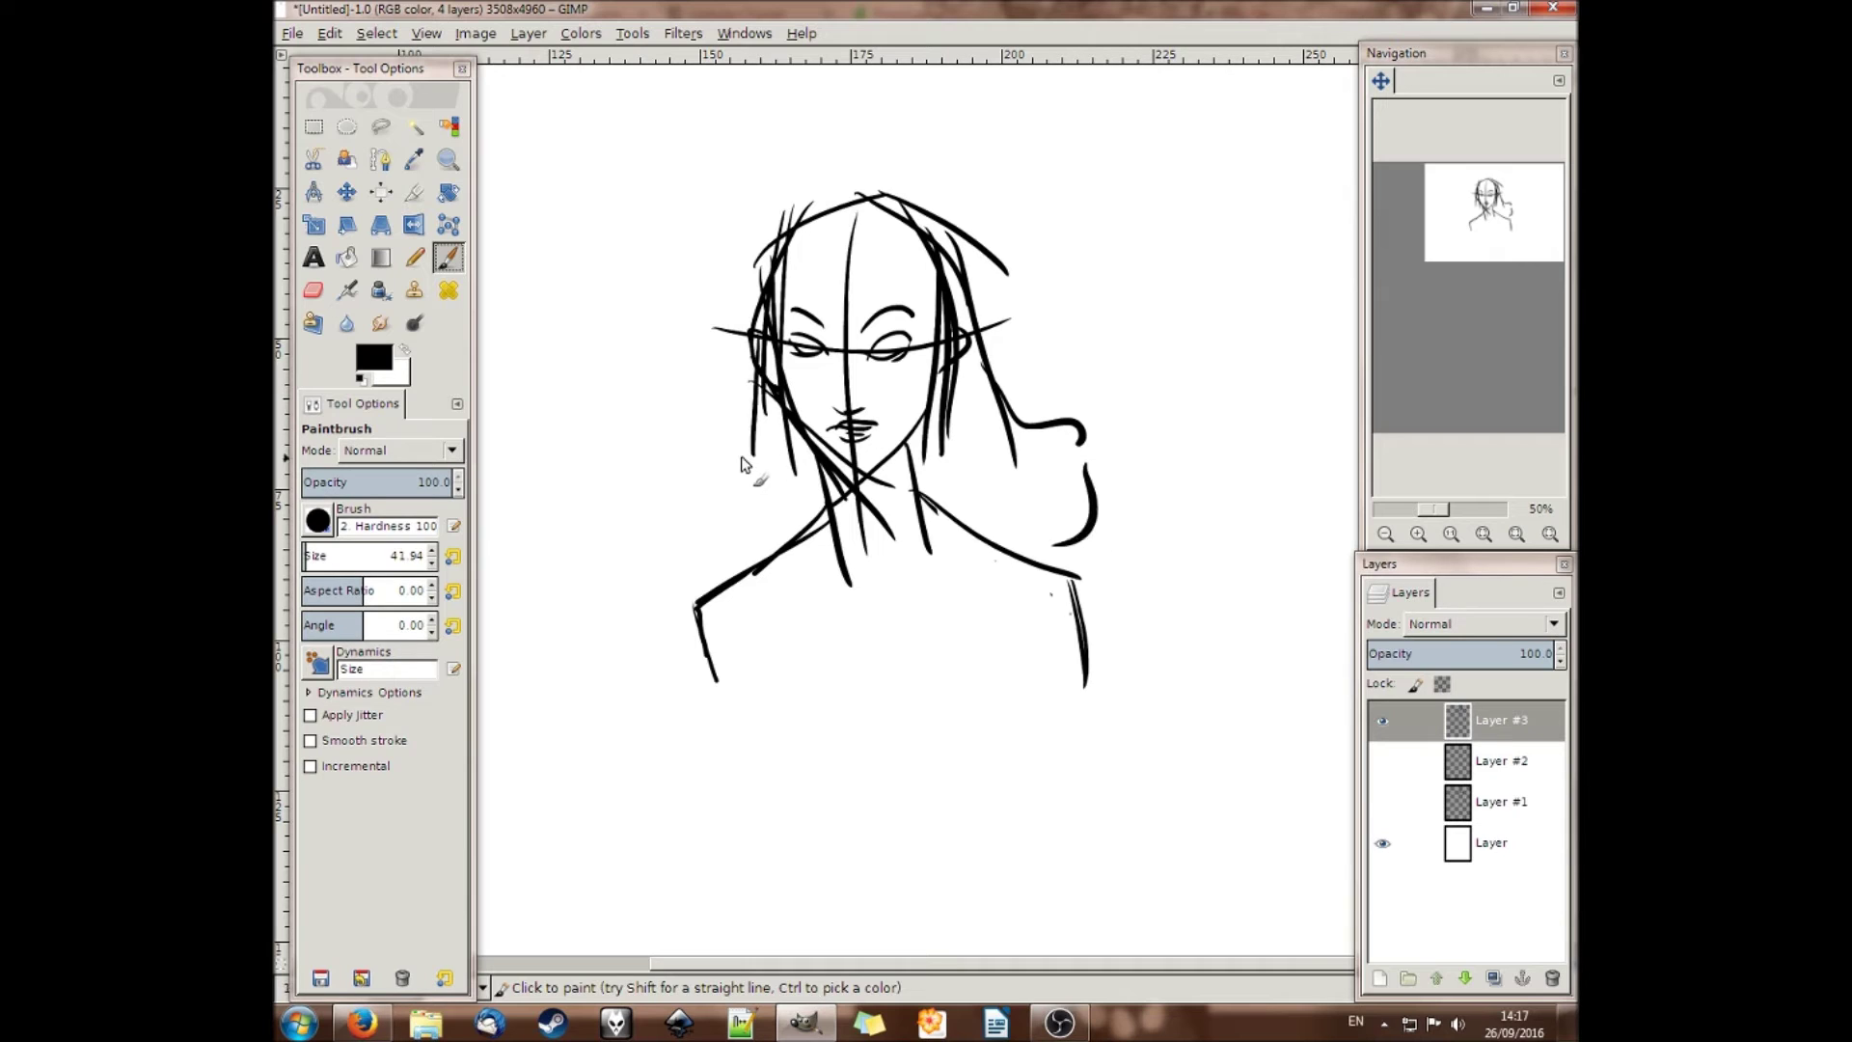
{"action": "left_click_drag", "start_coordinate": [742, 432], "coordinate": [711, 546]}
{"action": "mouse_move", "coordinate": [771, 258]}
{"action": "left_mouse_down"}
{"action": "mouse_move", "coordinate": [738, 439]}
{"action": "mouse_move", "coordinate": [789, 234]}
{"action": "mouse_move", "coordinate": [892, 202]}
{"action": "mouse_move", "coordinate": [965, 234]}
{"action": "mouse_move", "coordinate": [1008, 386]}
{"action": "mouse_move", "coordinate": [1085, 482]}
{"action": "mouse_move", "coordinate": [1073, 549]}
{"action": "left_mouse_up"}
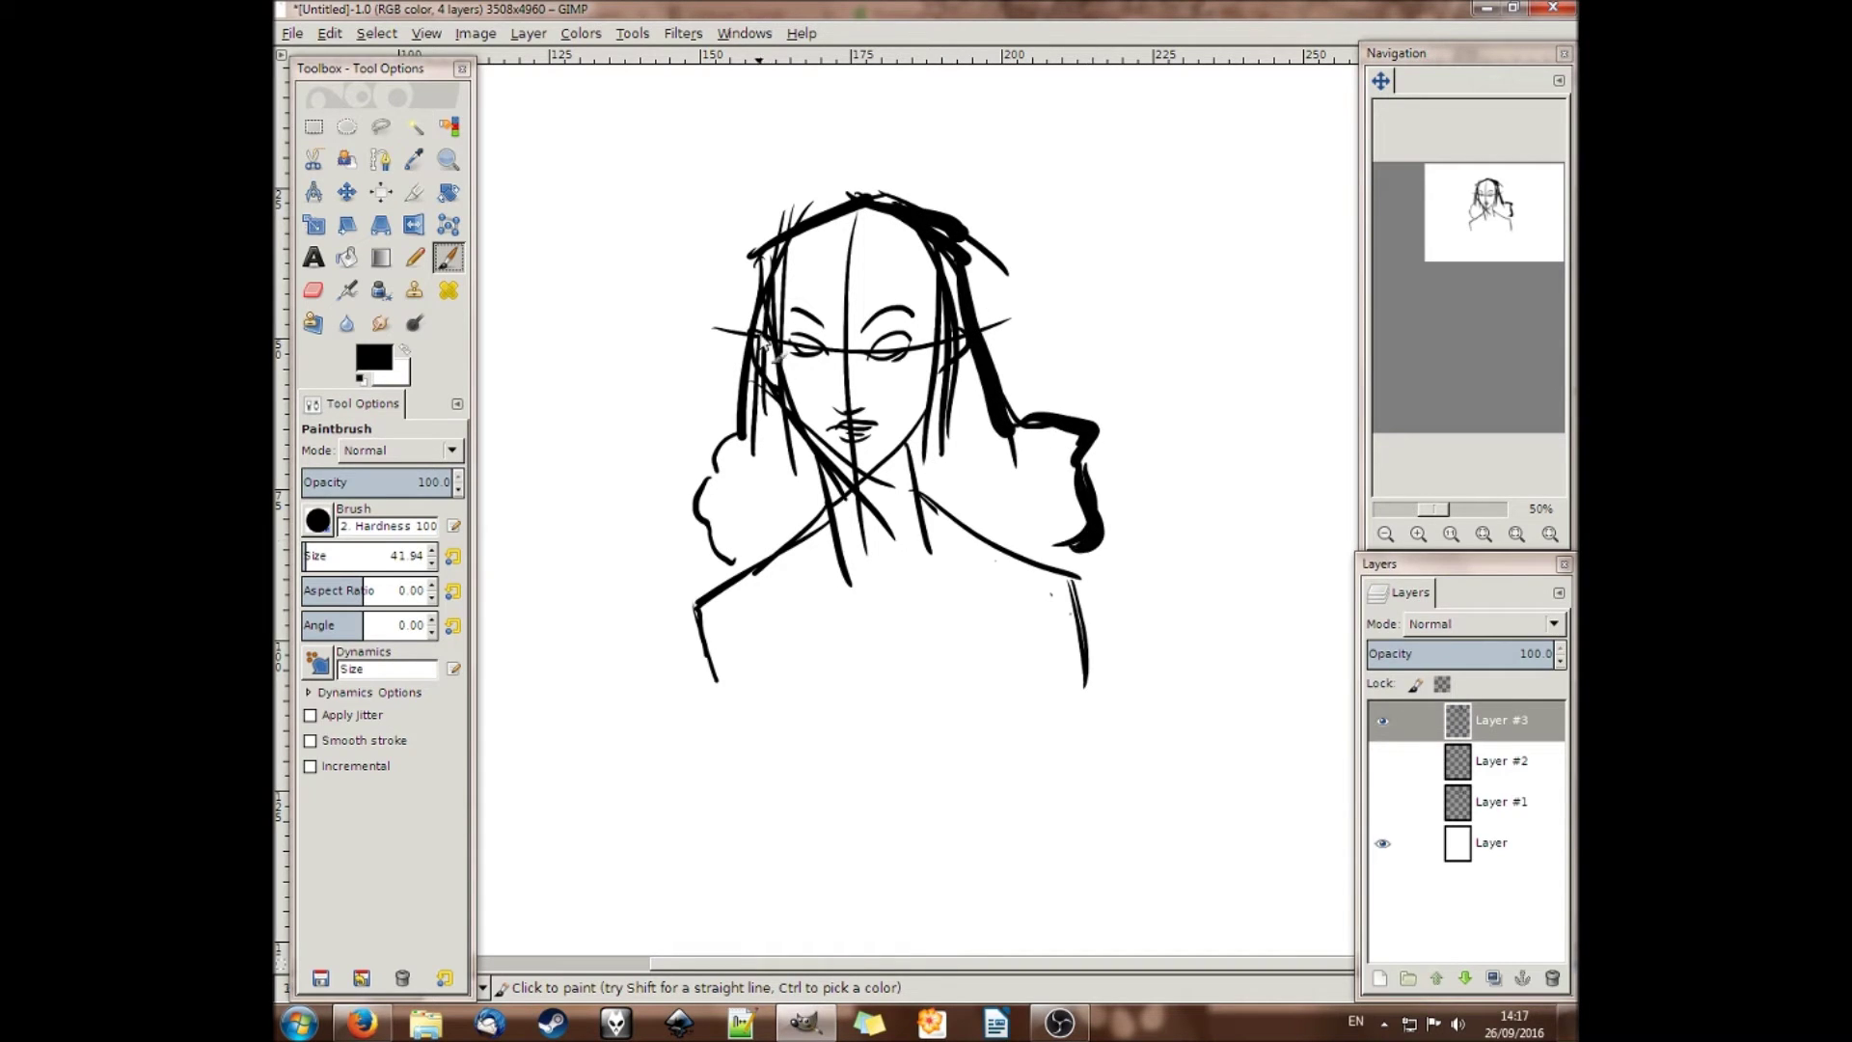
Ink shoulder hair curls and collarbone lines, then fade Layer #3 to 21.2% opacity
{"action": "mouse_move", "coordinate": [762, 318]}
{"action": "left_mouse_down"}
{"action": "mouse_move", "coordinate": [728, 463]}
{"action": "mouse_move", "coordinate": [695, 463]}
{"action": "mouse_move", "coordinate": [745, 557]}
{"action": "left_mouse_up"}
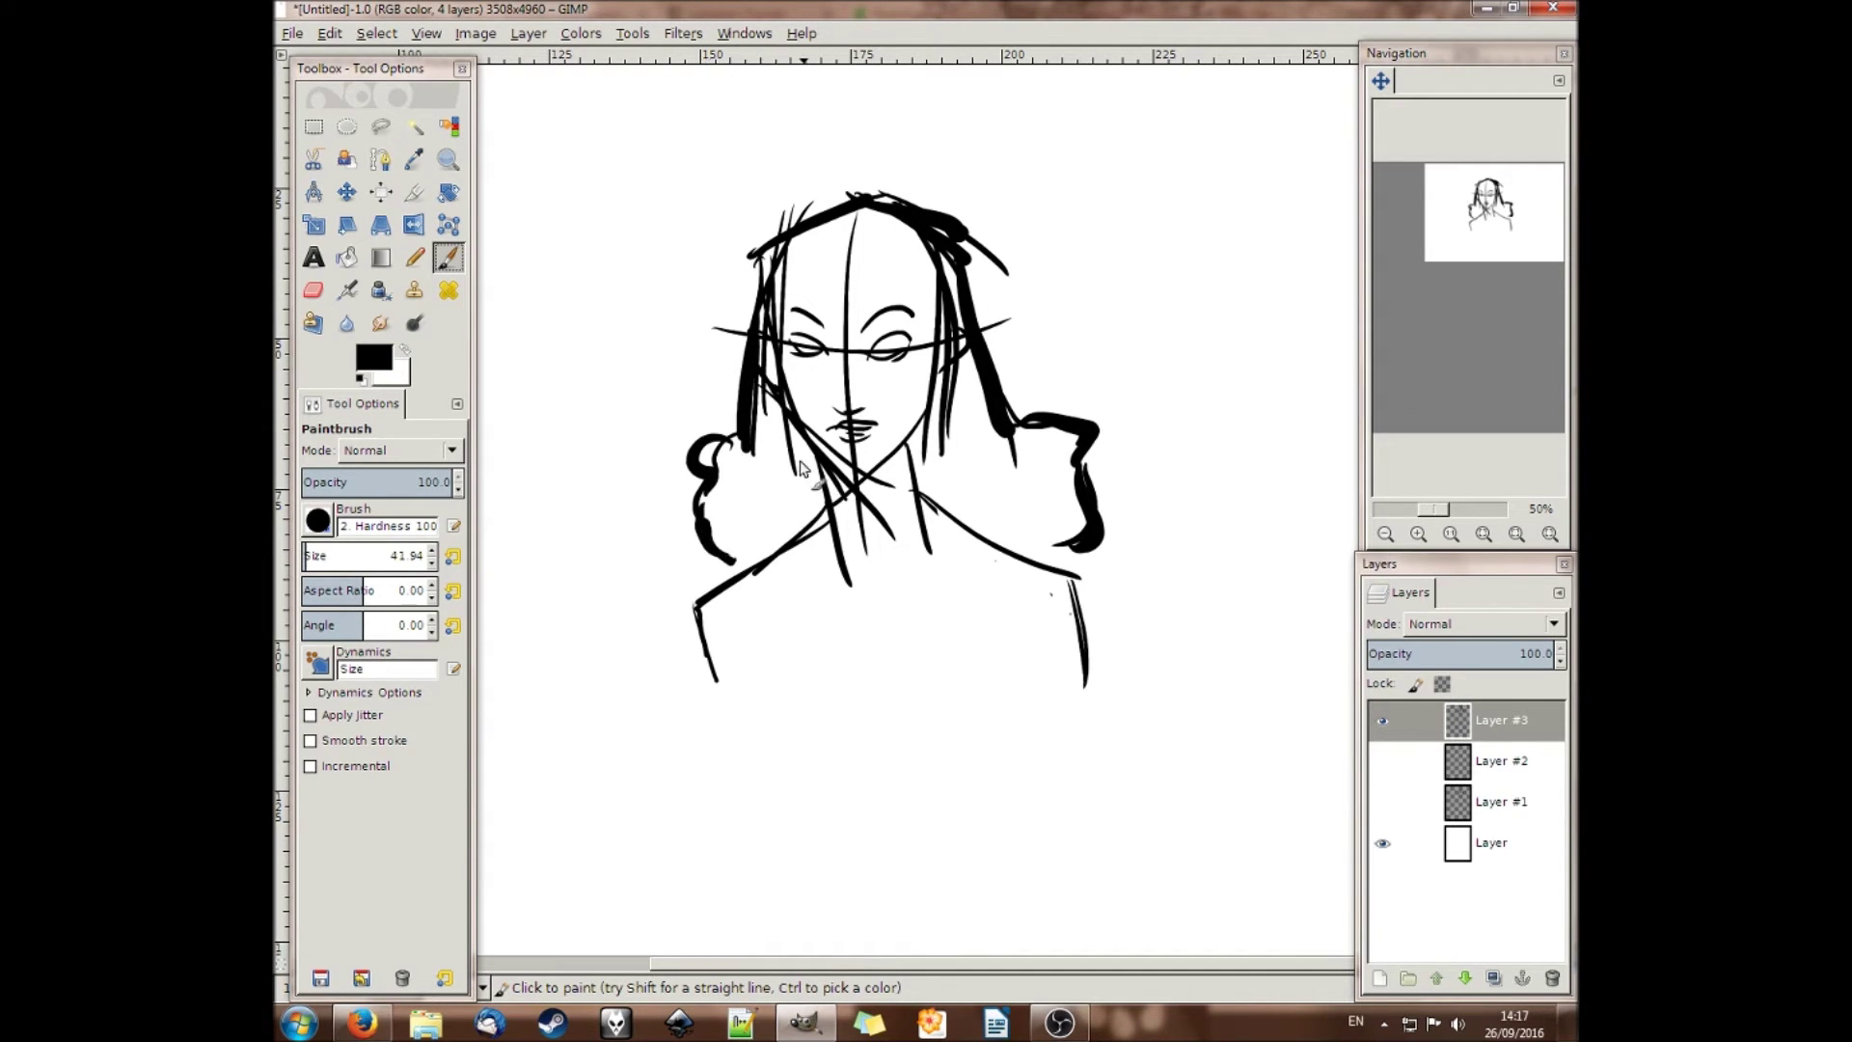
{"action": "mouse_move", "coordinate": [796, 414]}
{"action": "left_mouse_down"}
{"action": "mouse_move", "coordinate": [857, 487]}
{"action": "mouse_move", "coordinate": [1008, 545]}
{"action": "left_mouse_up"}
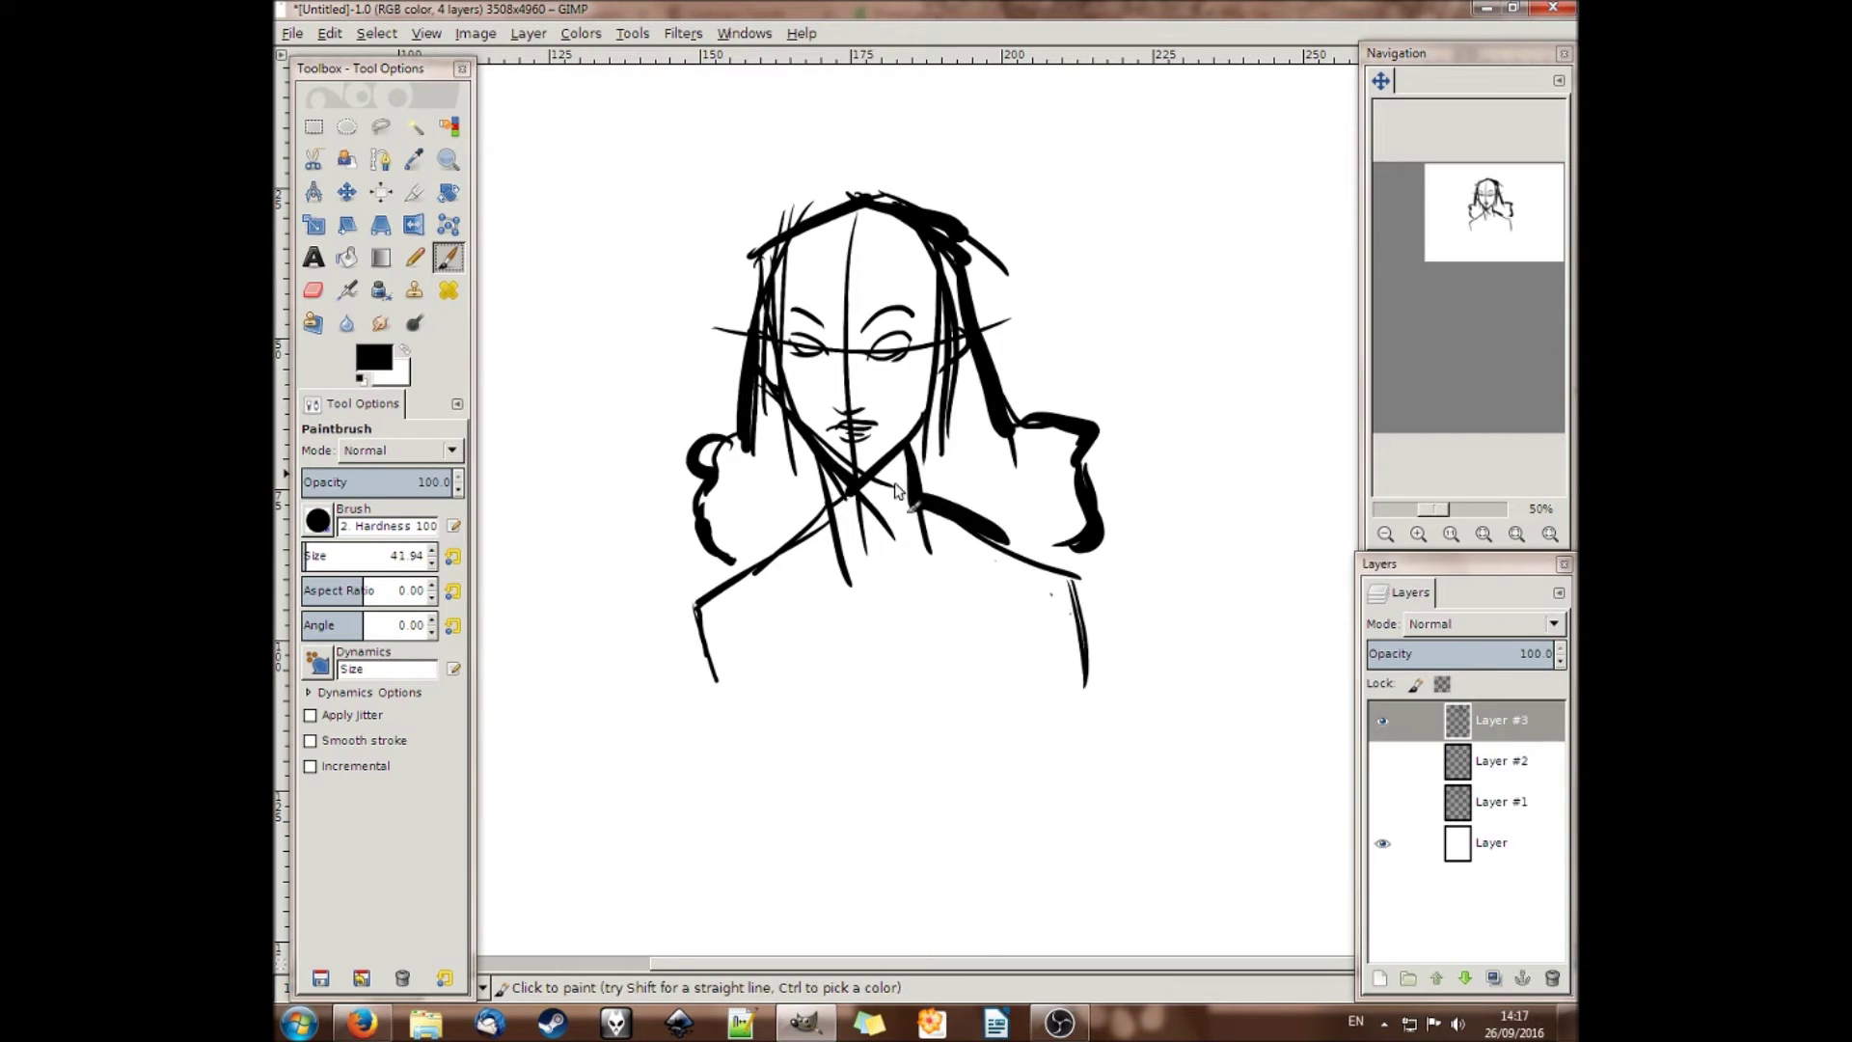
{"action": "mouse_move", "coordinate": [810, 459]}
{"action": "left_mouse_down"}
{"action": "mouse_move", "coordinate": [829, 545]}
{"action": "mouse_move", "coordinate": [760, 563]}
{"action": "left_mouse_up"}
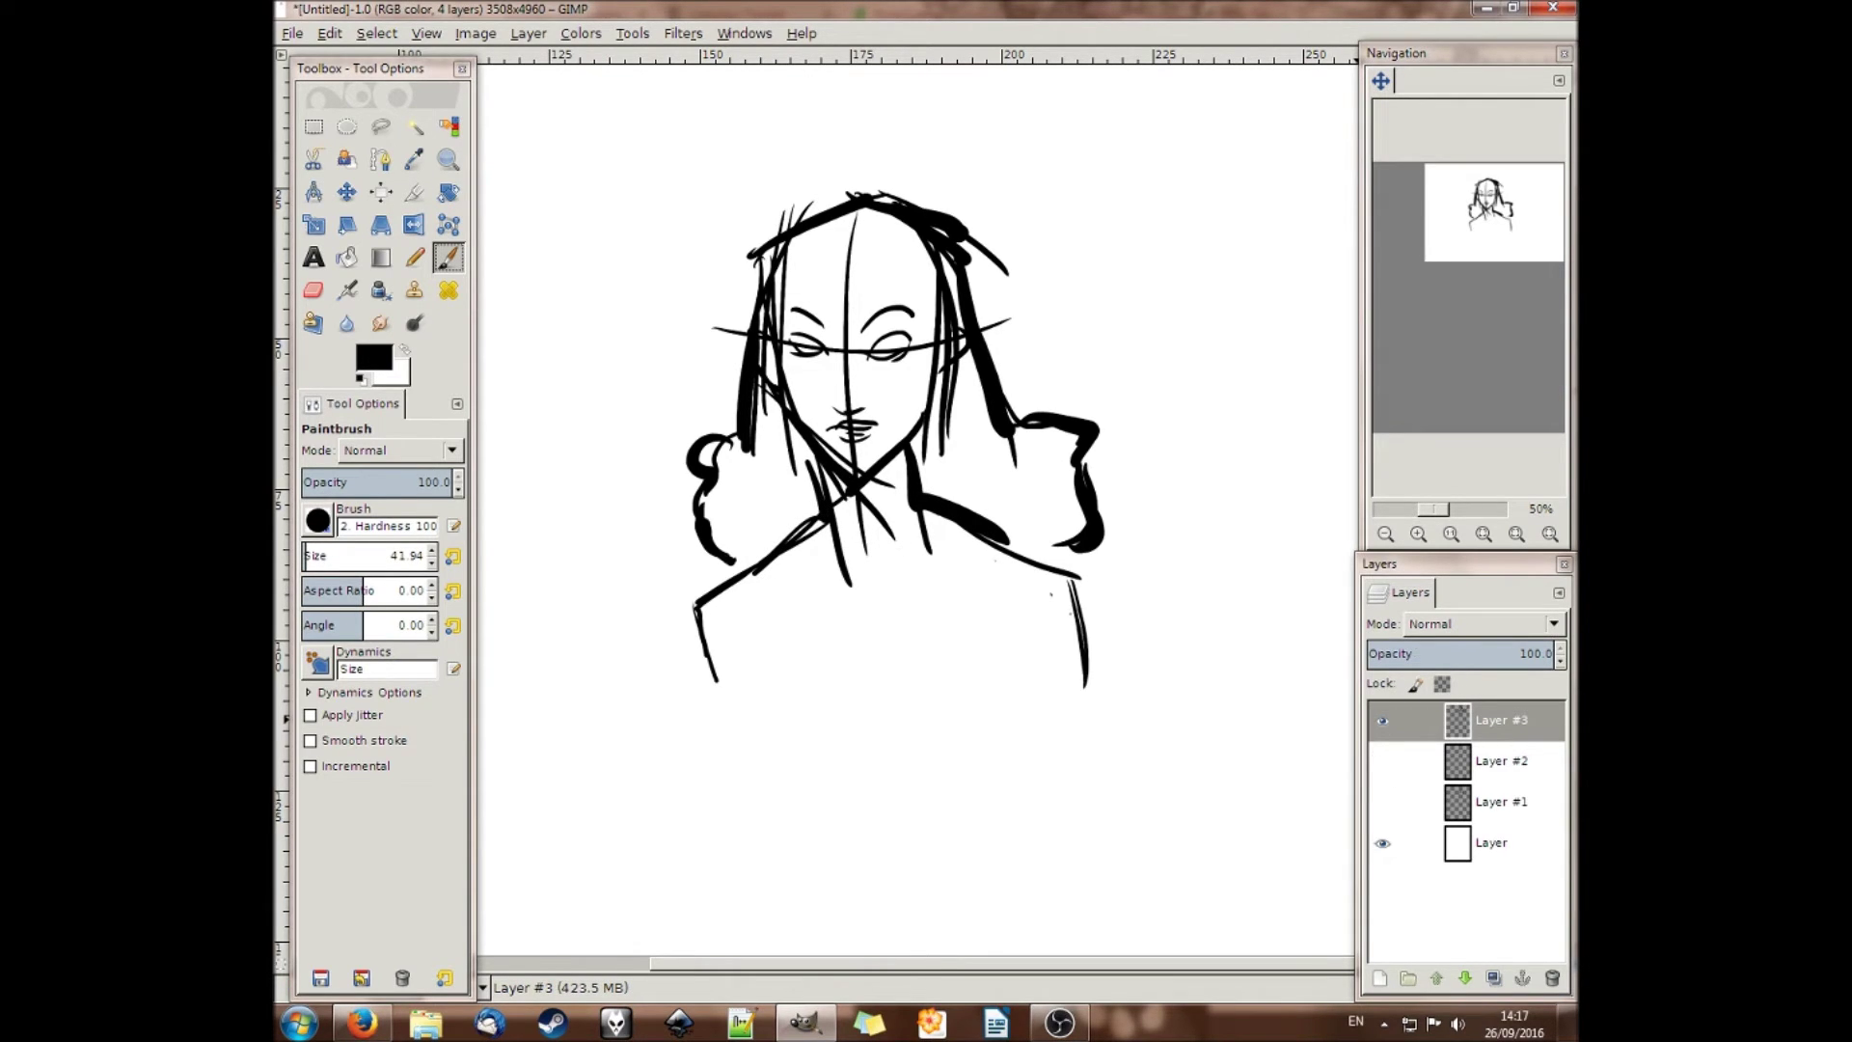
{"action": "left_click_drag", "start_coordinate": [1534, 653], "coordinate": [1406, 654]}
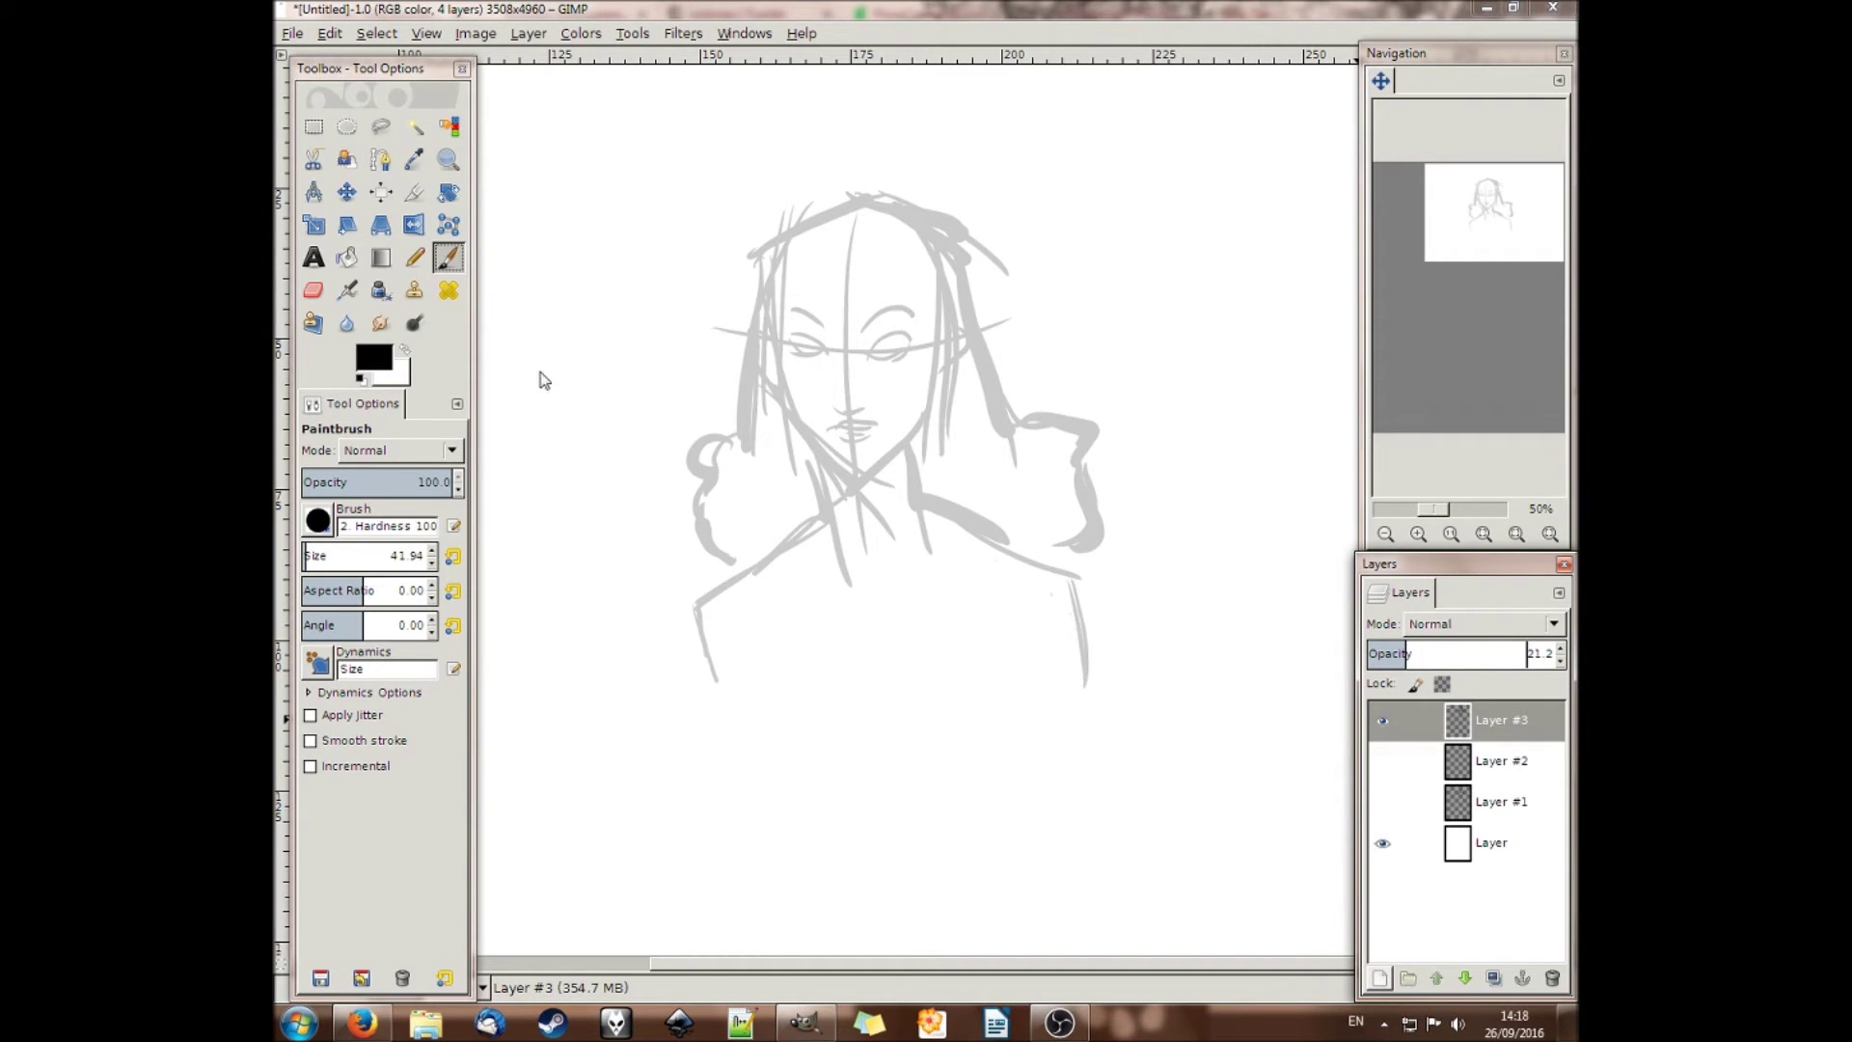
{"action": "key", "text": "ctrl+shift+n"}
Create Layer #4, zoom to 150%, and ink the eye, iris, eyebrow and nose
{"action": "left_click", "coordinate": [653, 556]}
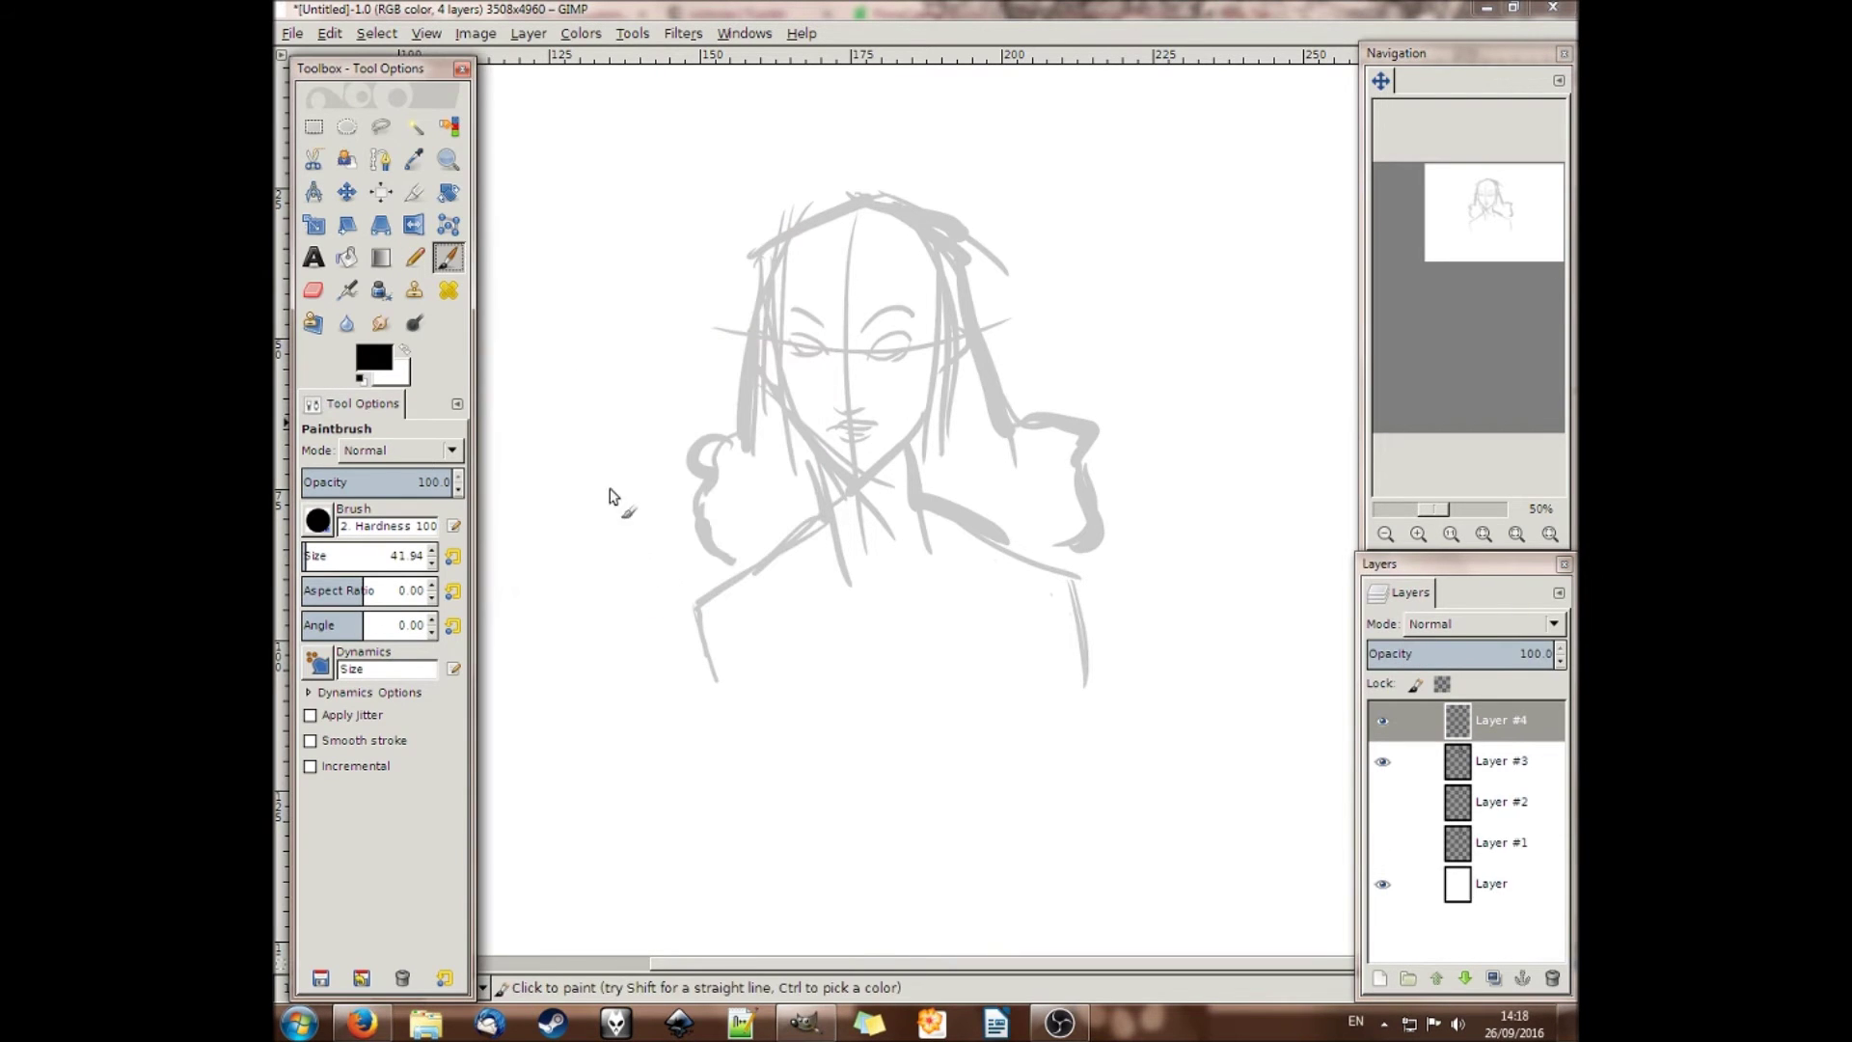
{"action": "left_click", "coordinate": [1418, 533]}
{"action": "left_click", "coordinate": [1418, 533]}
{"action": "left_click", "coordinate": [1417, 533]}
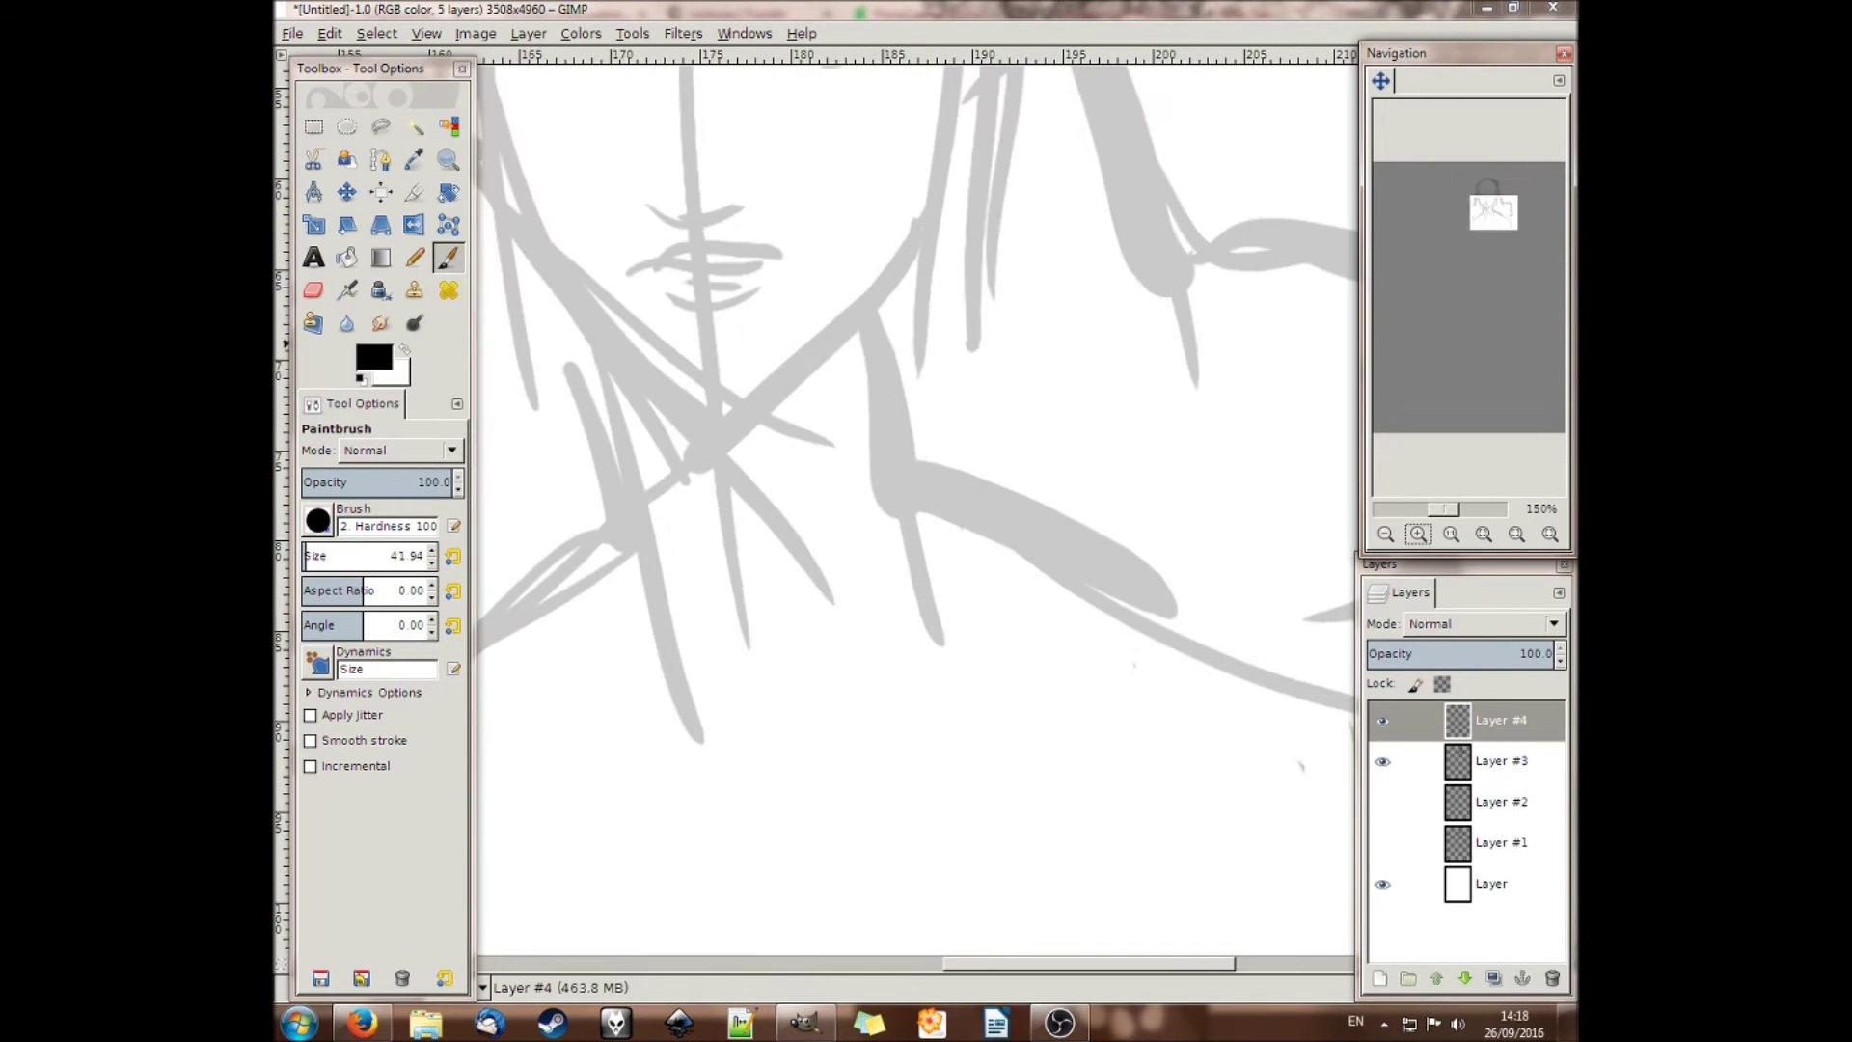
{"action": "left_click_drag", "start_coordinate": [1493, 212], "coordinate": [1490, 200]}
{"action": "mouse_move", "coordinate": [856, 393]}
{"action": "left_mouse_down"}
{"action": "mouse_move", "coordinate": [962, 338]}
{"action": "mouse_move", "coordinate": [895, 407]}
{"action": "left_mouse_up"}
{"action": "mouse_move", "coordinate": [934, 340]}
{"action": "left_mouse_down"}
{"action": "mouse_move", "coordinate": [832, 321]}
{"action": "mouse_move", "coordinate": [978, 286]}
{"action": "left_mouse_up"}
{"action": "mouse_move", "coordinate": [601, 274]}
{"action": "left_mouse_down"}
{"action": "mouse_move", "coordinate": [712, 308]}
{"action": "mouse_move", "coordinate": [725, 391]}
{"action": "mouse_move", "coordinate": [636, 372]}
{"action": "mouse_move", "coordinate": [673, 395]}
{"action": "left_mouse_up"}
{"action": "mouse_move", "coordinate": [742, 526]}
{"action": "left_mouse_down"}
{"action": "mouse_move", "coordinate": [837, 520]}
{"action": "mouse_move", "coordinate": [787, 546]}
{"action": "mouse_move", "coordinate": [830, 594]}
{"action": "mouse_move", "coordinate": [883, 590]}
{"action": "left_mouse_up"}
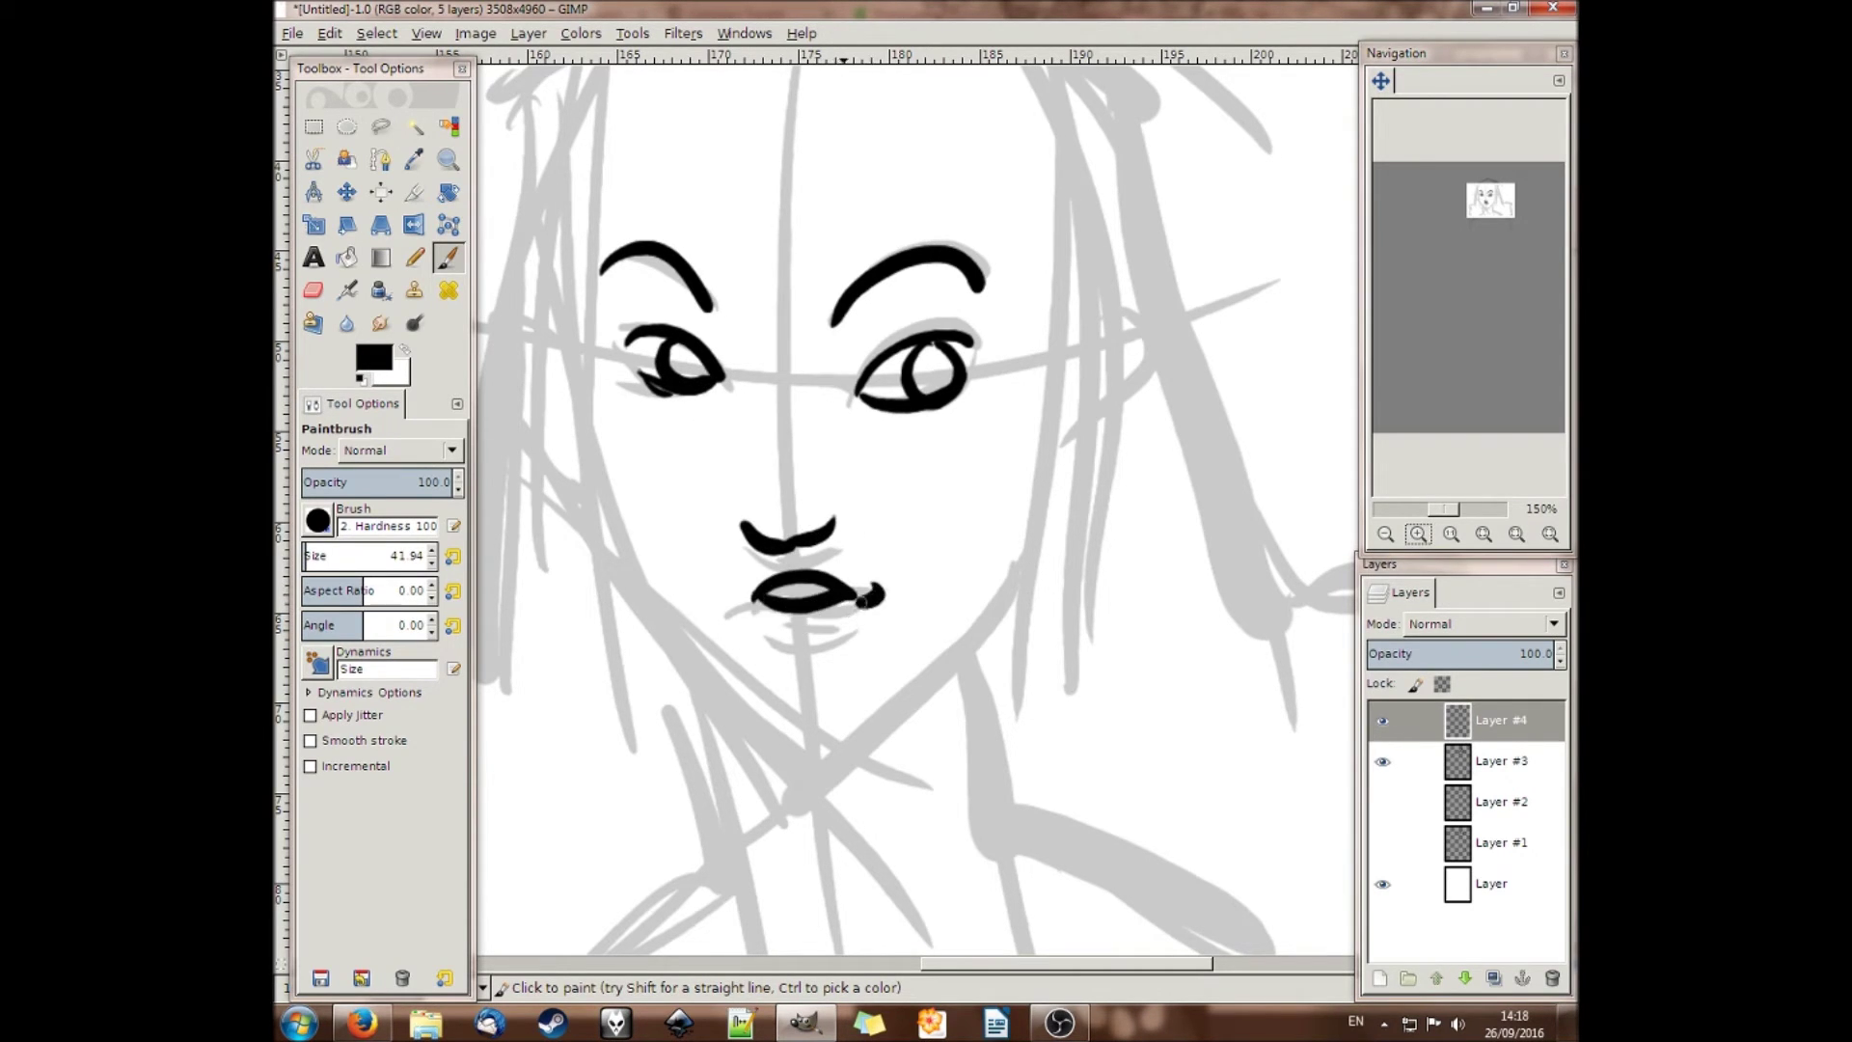
Ink the cheeks and chin with a 132.02 brush after undoing two jawline attempts
{"action": "key", "text": "minus"}
{"action": "key", "text": "minus"}
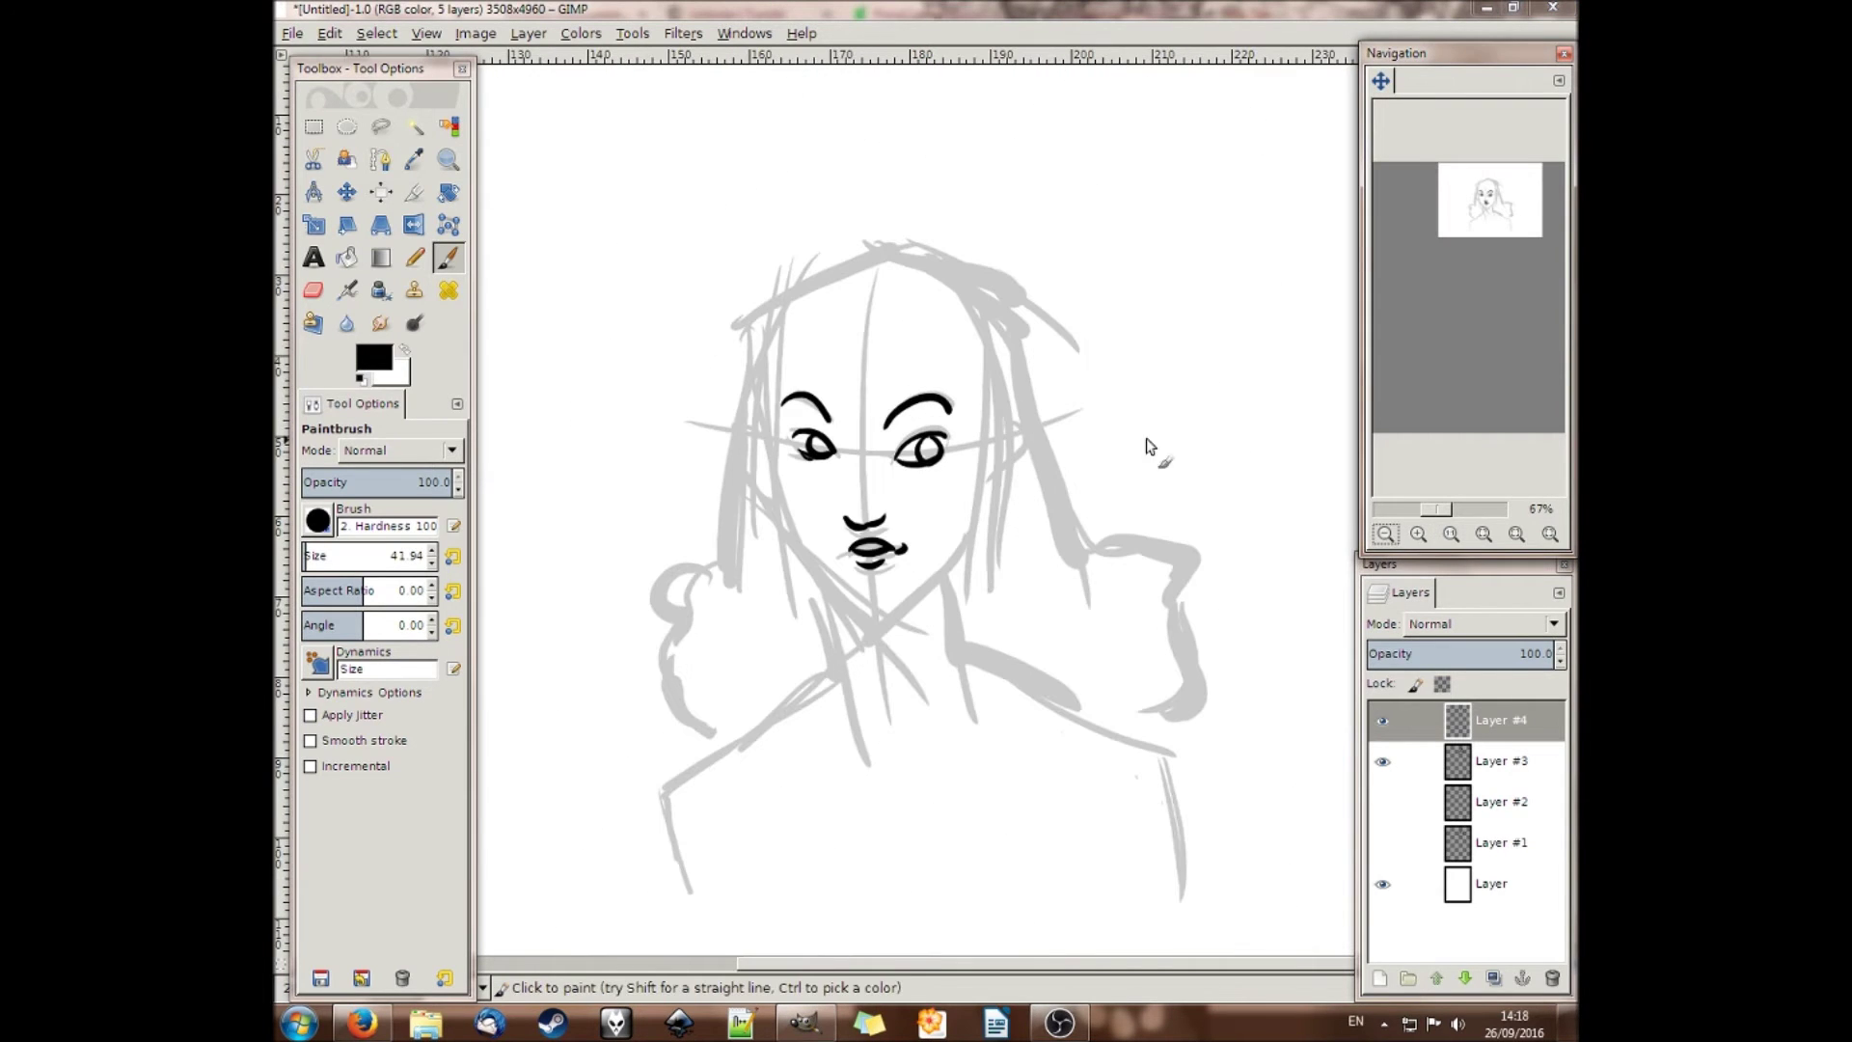
{"action": "mouse_move", "coordinate": [775, 420]}
{"action": "left_mouse_down"}
{"action": "mouse_move", "coordinate": [795, 533]}
{"action": "mouse_move", "coordinate": [892, 612]}
{"action": "left_mouse_up"}
{"action": "left_click", "coordinate": [329, 33]}
{"action": "left_click", "coordinate": [361, 56]}
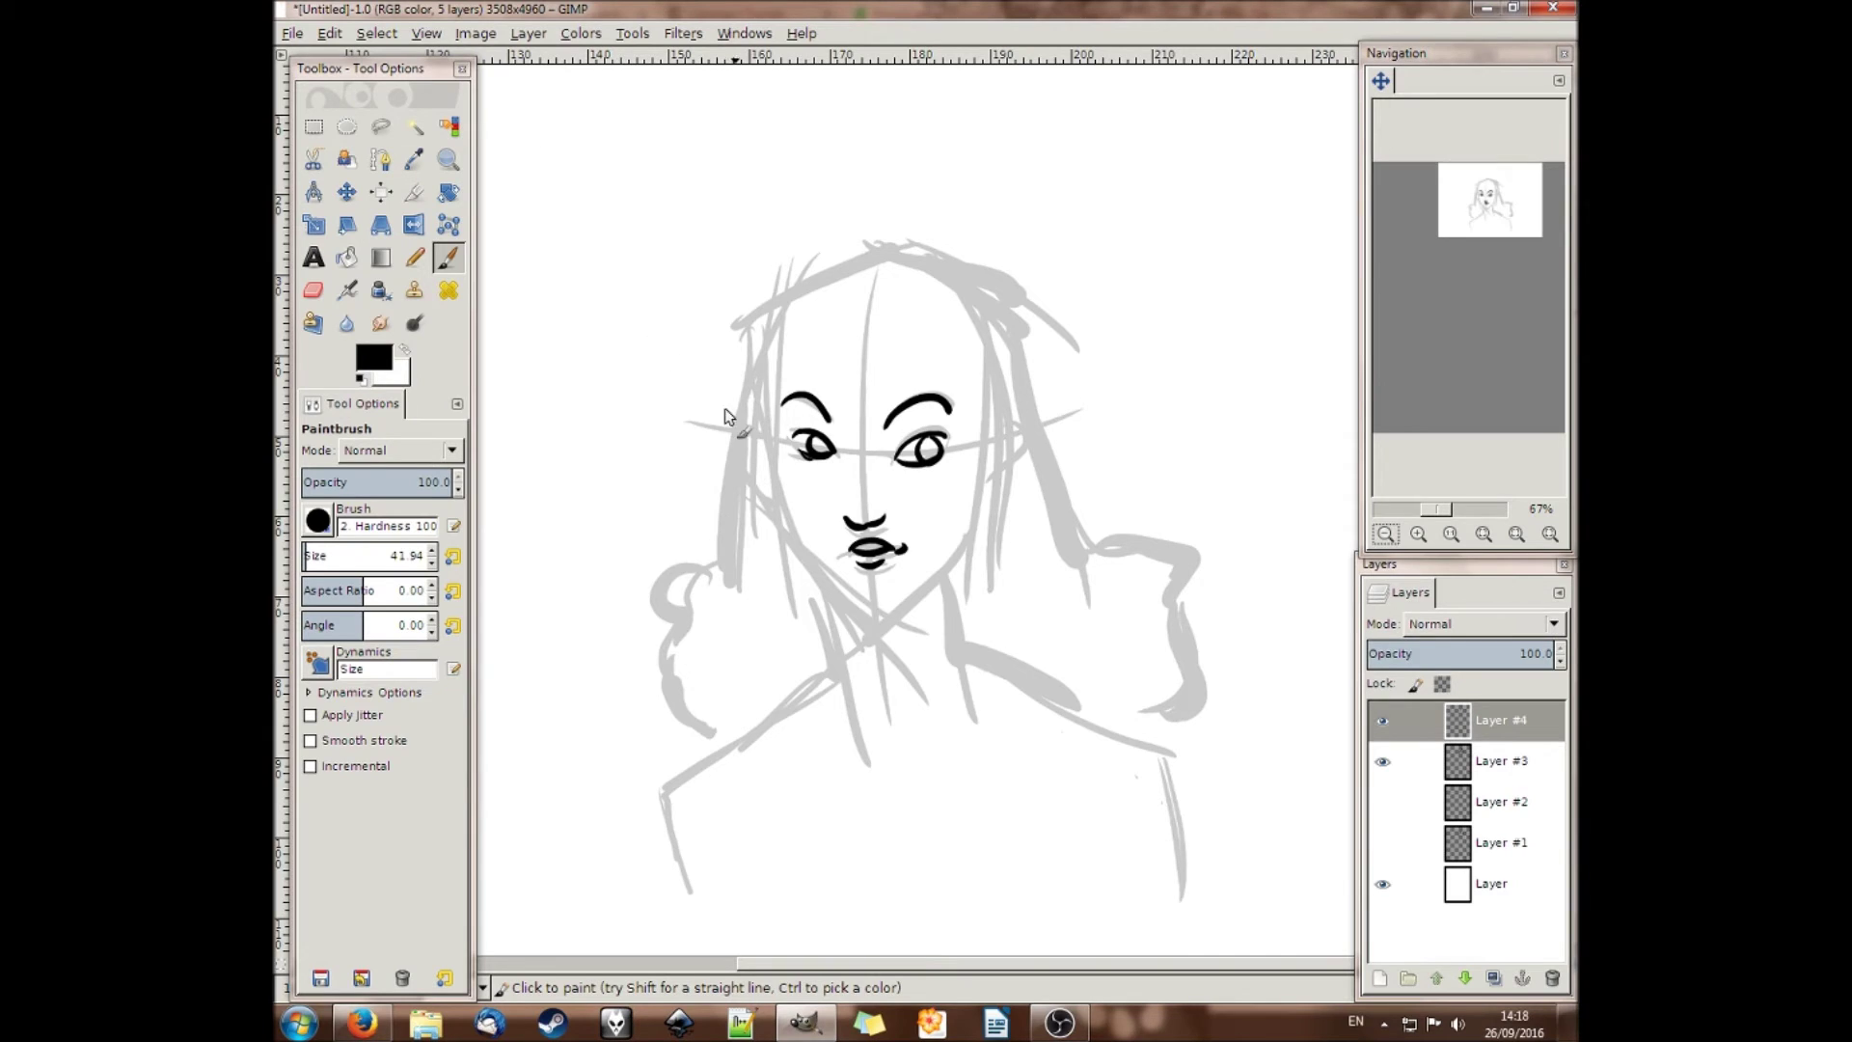
{"action": "left_click_drag", "start_coordinate": [770, 400], "coordinate": [807, 552]}
{"action": "left_click", "coordinate": [328, 33]}
{"action": "left_click", "coordinate": [361, 56]}
{"action": "left_click", "coordinate": [324, 548]}
{"action": "mouse_move", "coordinate": [763, 395]}
{"action": "left_mouse_down"}
{"action": "mouse_move", "coordinate": [793, 537]}
{"action": "mouse_move", "coordinate": [847, 598]}
{"action": "mouse_move", "coordinate": [907, 613]}
{"action": "left_mouse_up"}
{"action": "mouse_move", "coordinate": [982, 417]}
{"action": "left_mouse_down"}
{"action": "mouse_move", "coordinate": [944, 564]}
{"action": "mouse_move", "coordinate": [905, 602]}
{"action": "mouse_move", "coordinate": [860, 593]}
{"action": "mouse_move", "coordinate": [921, 602]}
{"action": "mouse_move", "coordinate": [868, 651]}
{"action": "left_mouse_up"}
Erase the chin blob, then ink neck, shoulders and collarbones with an 82.89 brush
{"action": "left_click", "coordinate": [312, 289]}
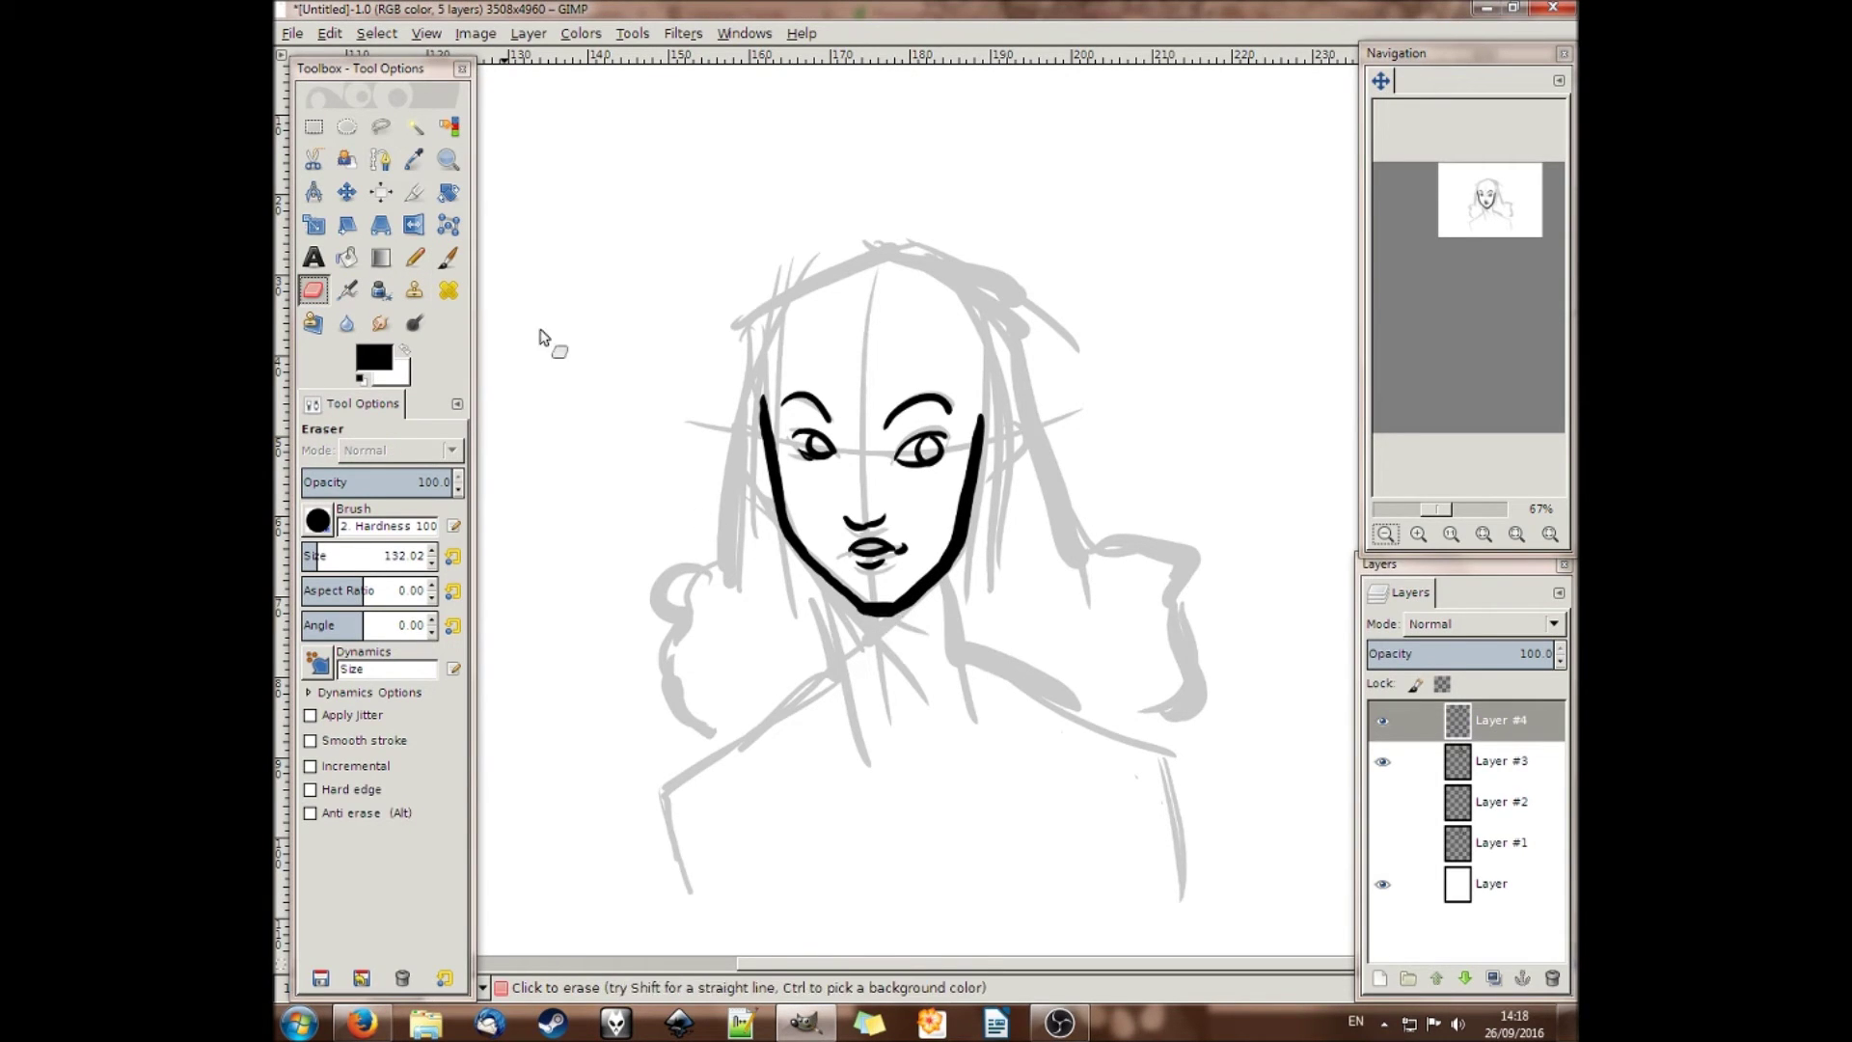
{"action": "left_click", "coordinate": [448, 258]}
{"action": "left_click", "coordinate": [310, 551]}
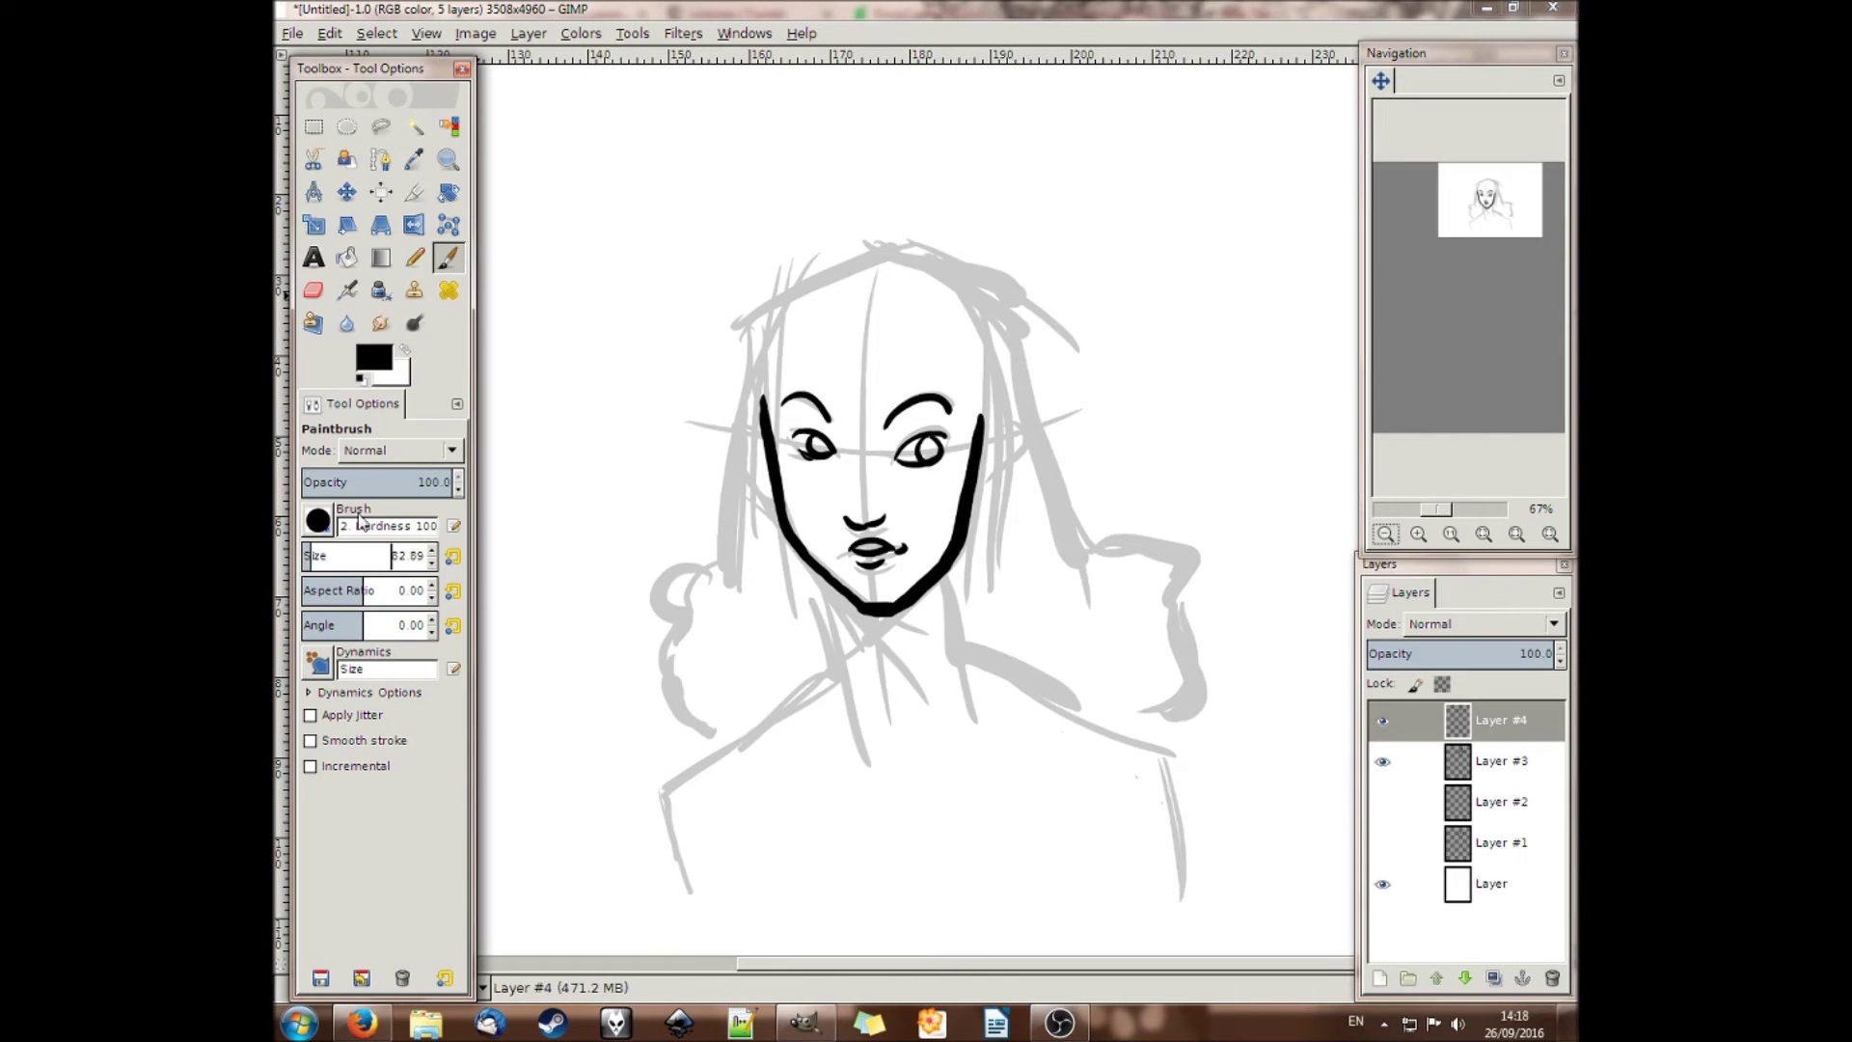
{"action": "left_click_drag", "start_coordinate": [815, 572], "coordinate": [839, 673]}
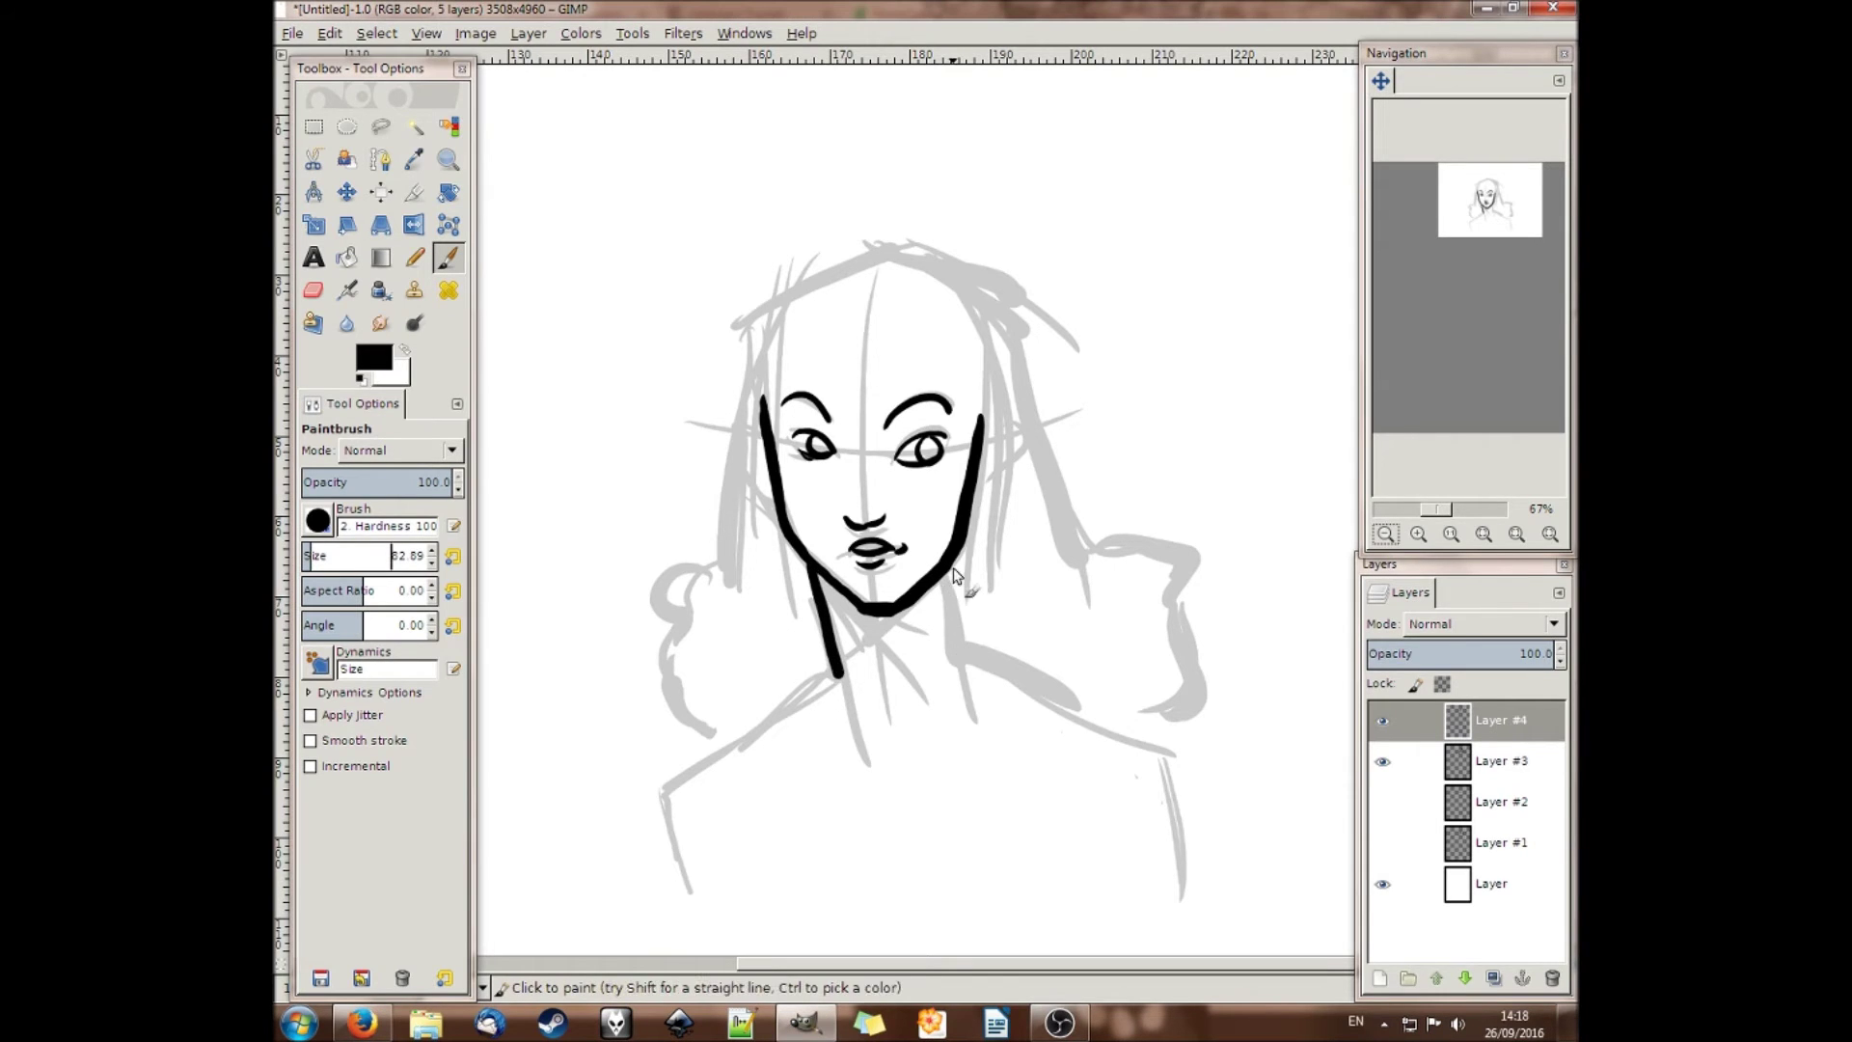
{"action": "mouse_move", "coordinate": [953, 572]}
{"action": "left_mouse_down"}
{"action": "mouse_move", "coordinate": [960, 631]}
{"action": "mouse_move", "coordinate": [1049, 702]}
{"action": "left_mouse_up"}
{"action": "mouse_move", "coordinate": [837, 675]}
{"action": "left_mouse_down"}
{"action": "mouse_move", "coordinate": [709, 771]}
{"action": "mouse_move", "coordinate": [668, 832]}
{"action": "mouse_move", "coordinate": [681, 878]}
{"action": "left_mouse_up"}
{"action": "mouse_move", "coordinate": [1037, 702]}
{"action": "left_mouse_down"}
{"action": "mouse_move", "coordinate": [1130, 750]}
{"action": "mouse_move", "coordinate": [1162, 800]}
{"action": "mouse_move", "coordinate": [1155, 844]}
{"action": "left_mouse_up"}
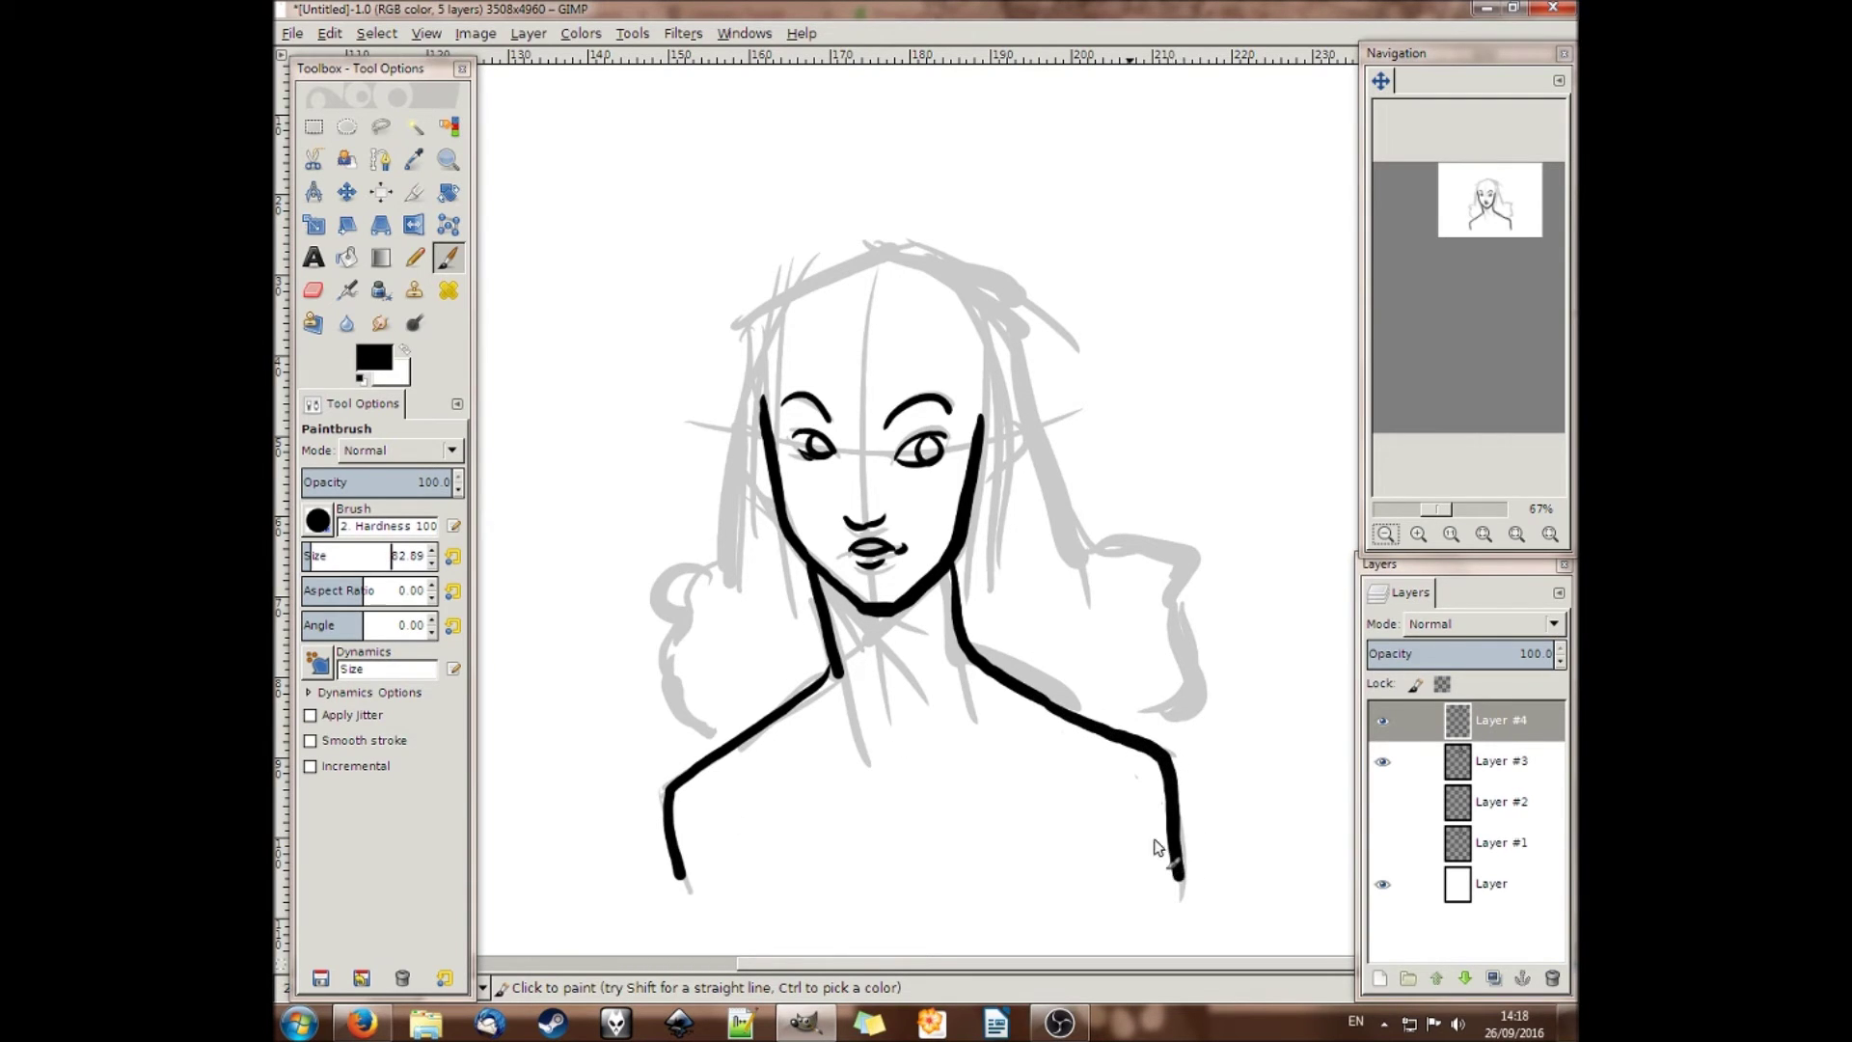
{"action": "mouse_move", "coordinate": [889, 771]}
{"action": "left_mouse_down"}
{"action": "mouse_move", "coordinate": [932, 770]}
{"action": "mouse_move", "coordinate": [709, 786]}
{"action": "left_mouse_up"}
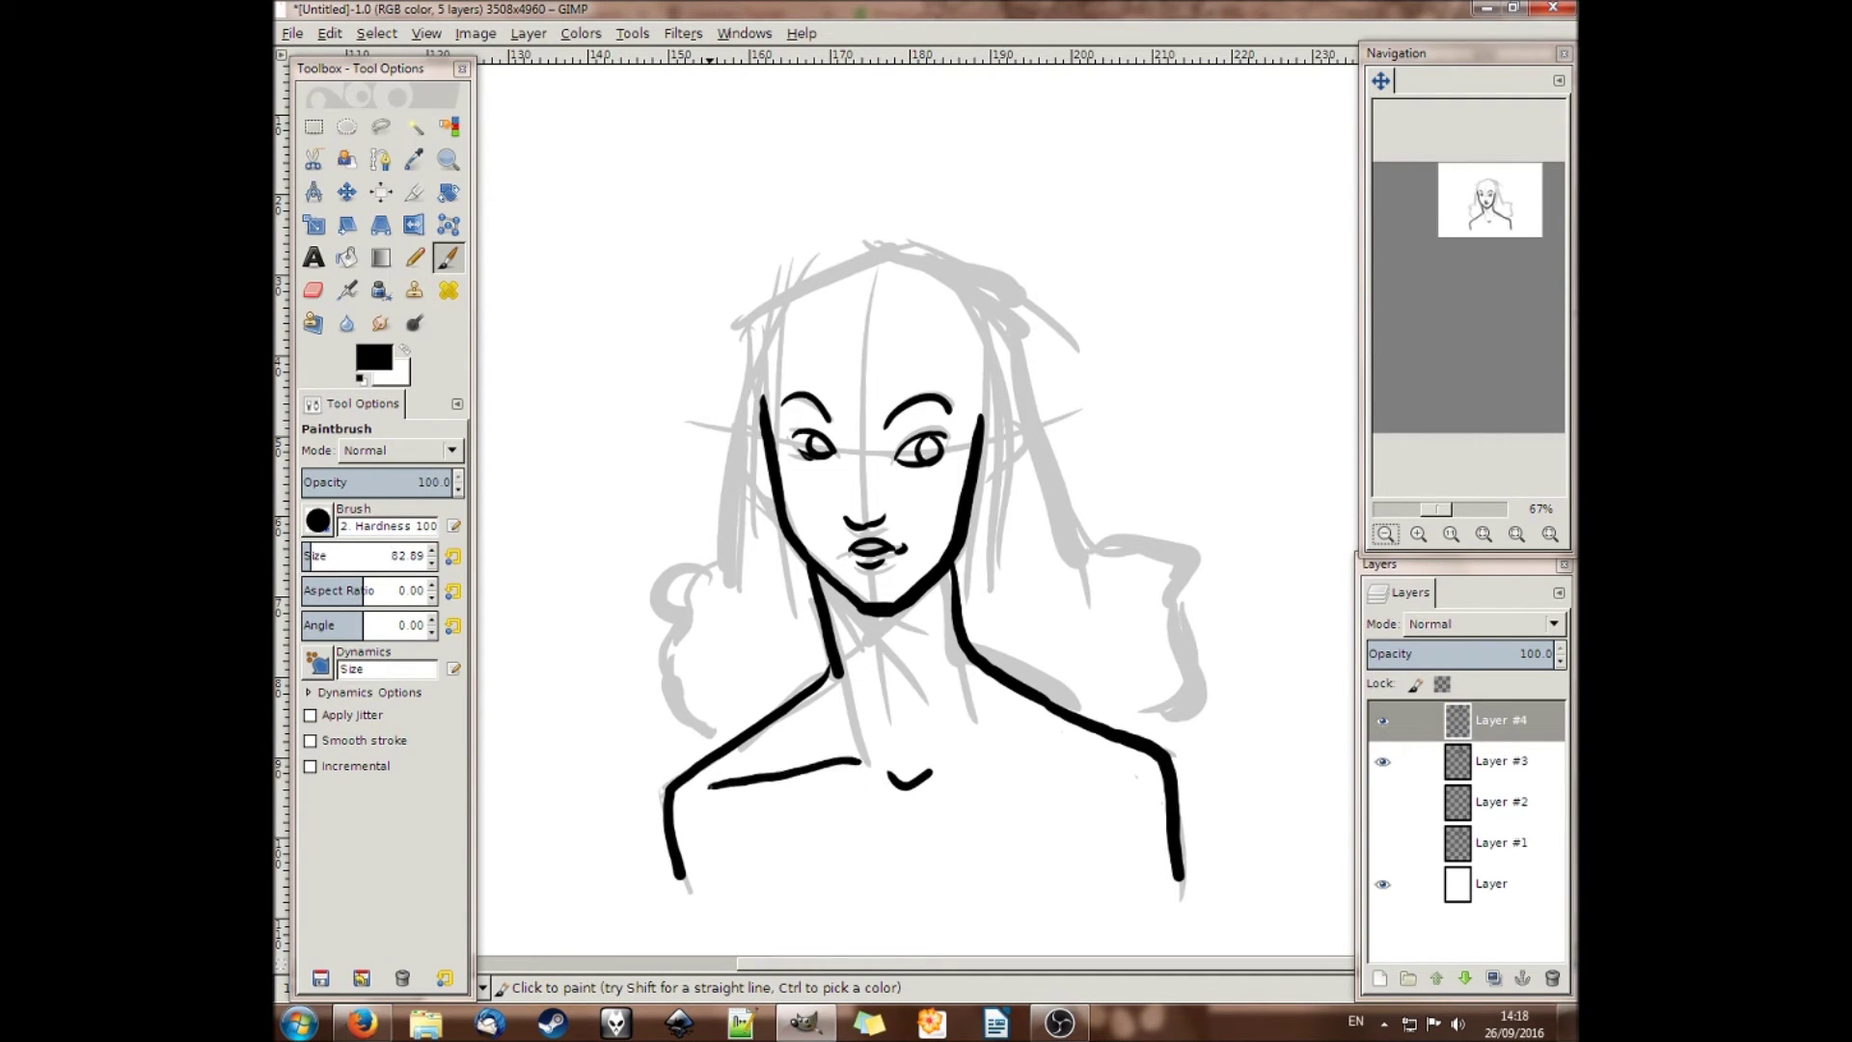
{"action": "left_click_drag", "start_coordinate": [963, 752], "coordinate": [1098, 743]}
Ink the hair parting and both long hair outlines, erasing the test scribbles
{"action": "left_click_drag", "start_coordinate": [881, 248], "coordinate": [871, 283]}
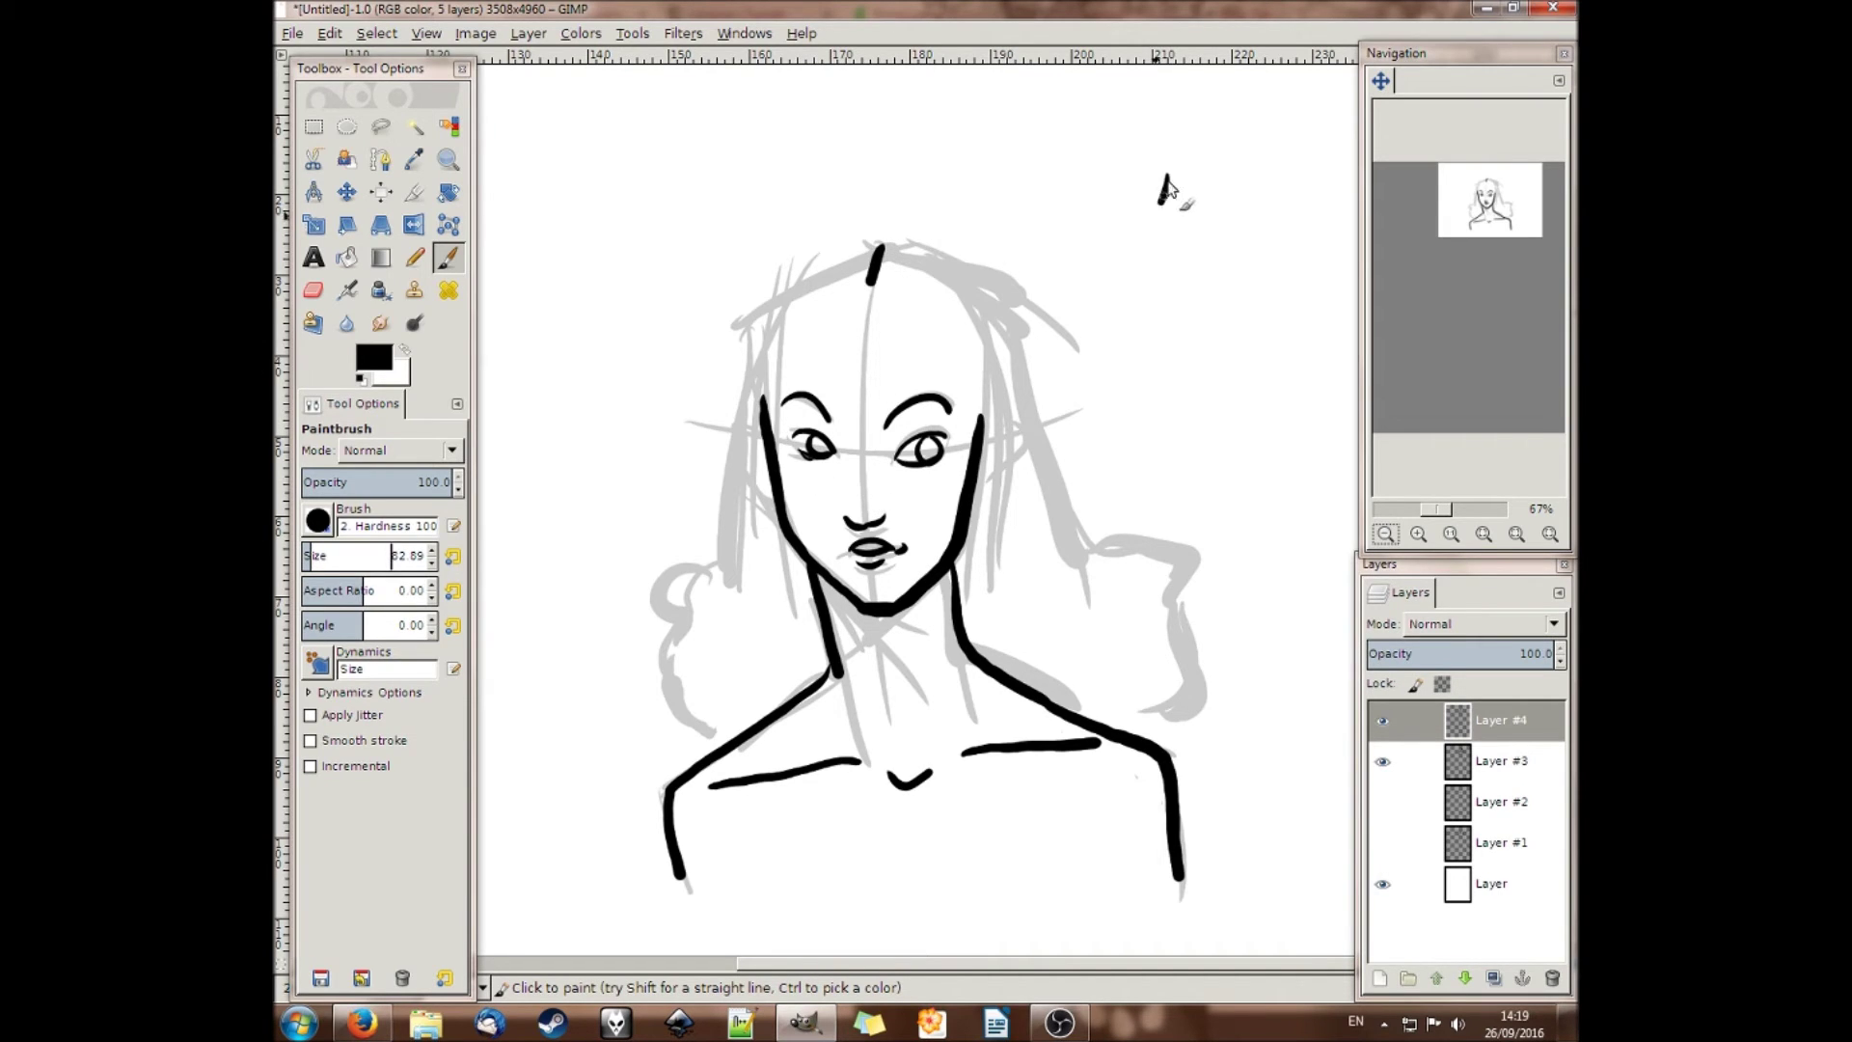
{"action": "mouse_move", "coordinate": [1167, 178]}
{"action": "left_mouse_down"}
{"action": "mouse_move", "coordinate": [1162, 249]}
{"action": "mouse_move", "coordinate": [1228, 357]}
{"action": "mouse_move", "coordinate": [1258, 513]}
{"action": "left_mouse_up"}
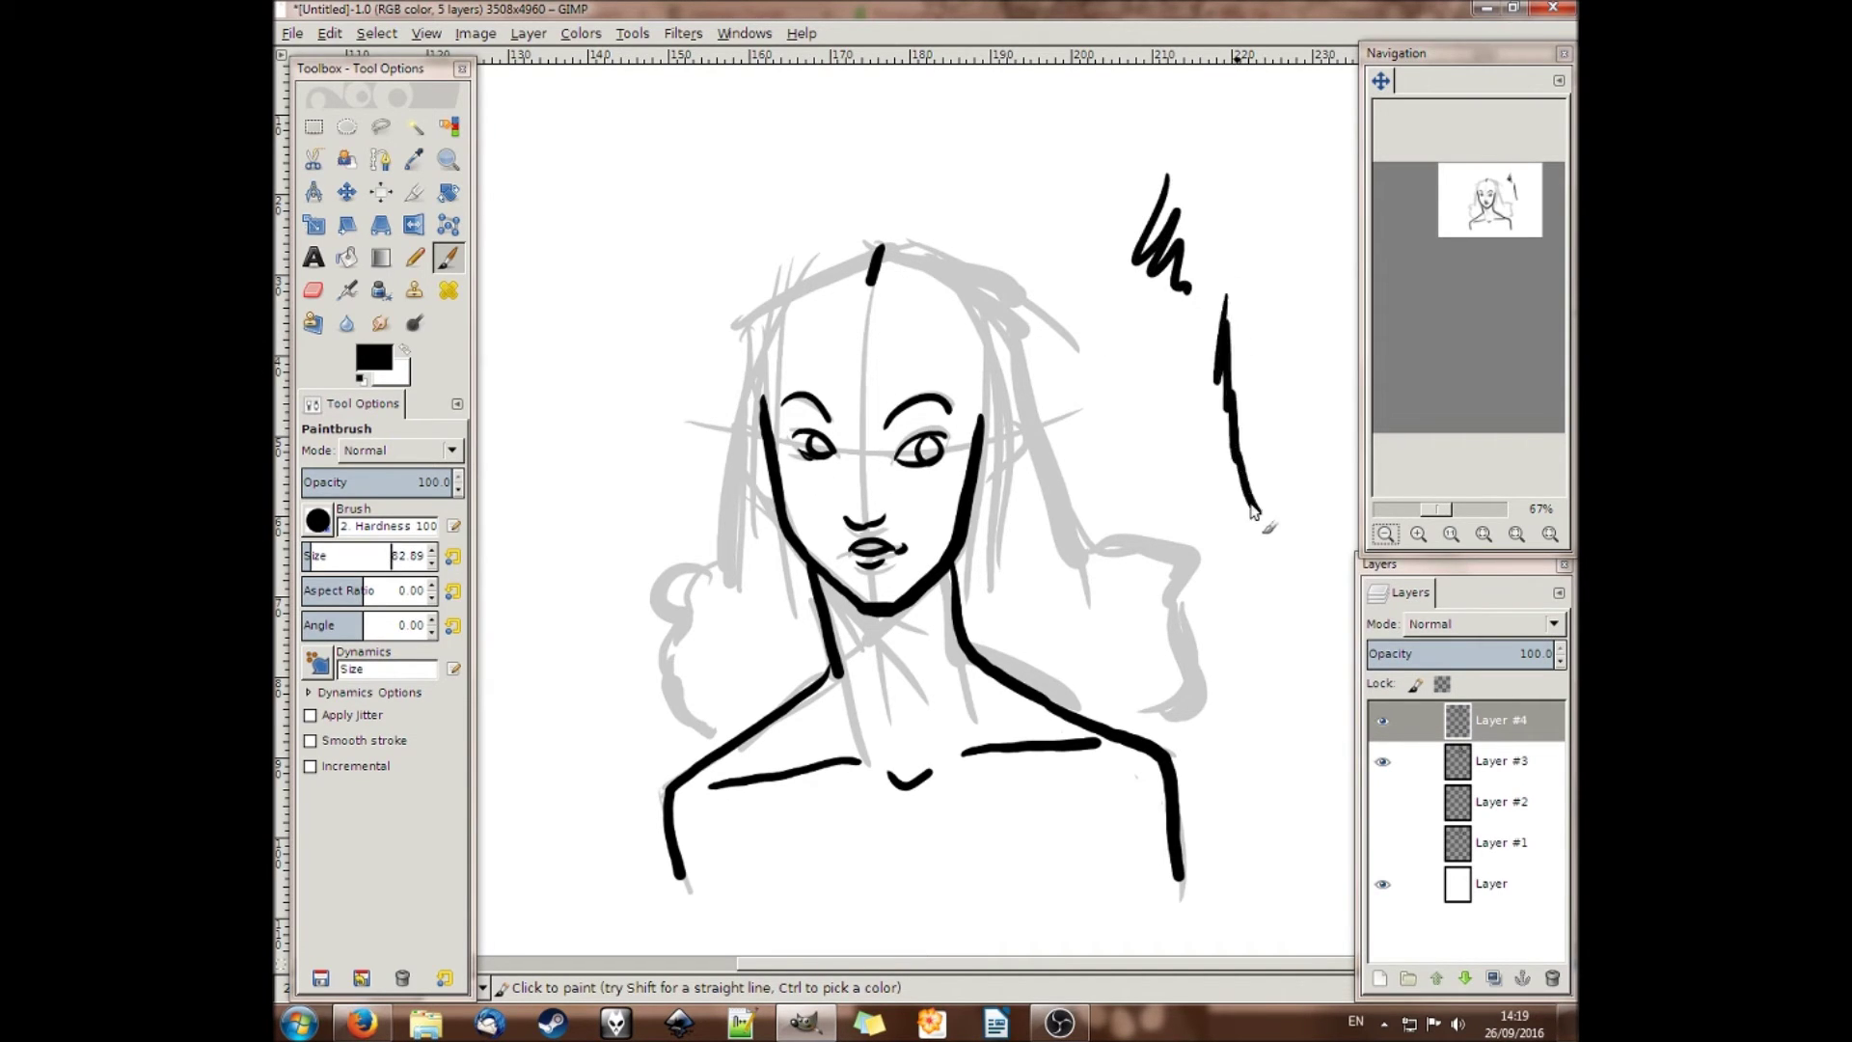
{"action": "mouse_move", "coordinate": [885, 253]}
{"action": "left_mouse_down"}
{"action": "mouse_move", "coordinate": [1007, 303]}
{"action": "mouse_move", "coordinate": [1076, 549]}
{"action": "mouse_move", "coordinate": [1070, 527]}
{"action": "mouse_move", "coordinate": [1146, 547]}
{"action": "mouse_move", "coordinate": [1184, 624]}
{"action": "mouse_move", "coordinate": [1183, 710]}
{"action": "mouse_move", "coordinate": [1144, 742]}
{"action": "left_mouse_up"}
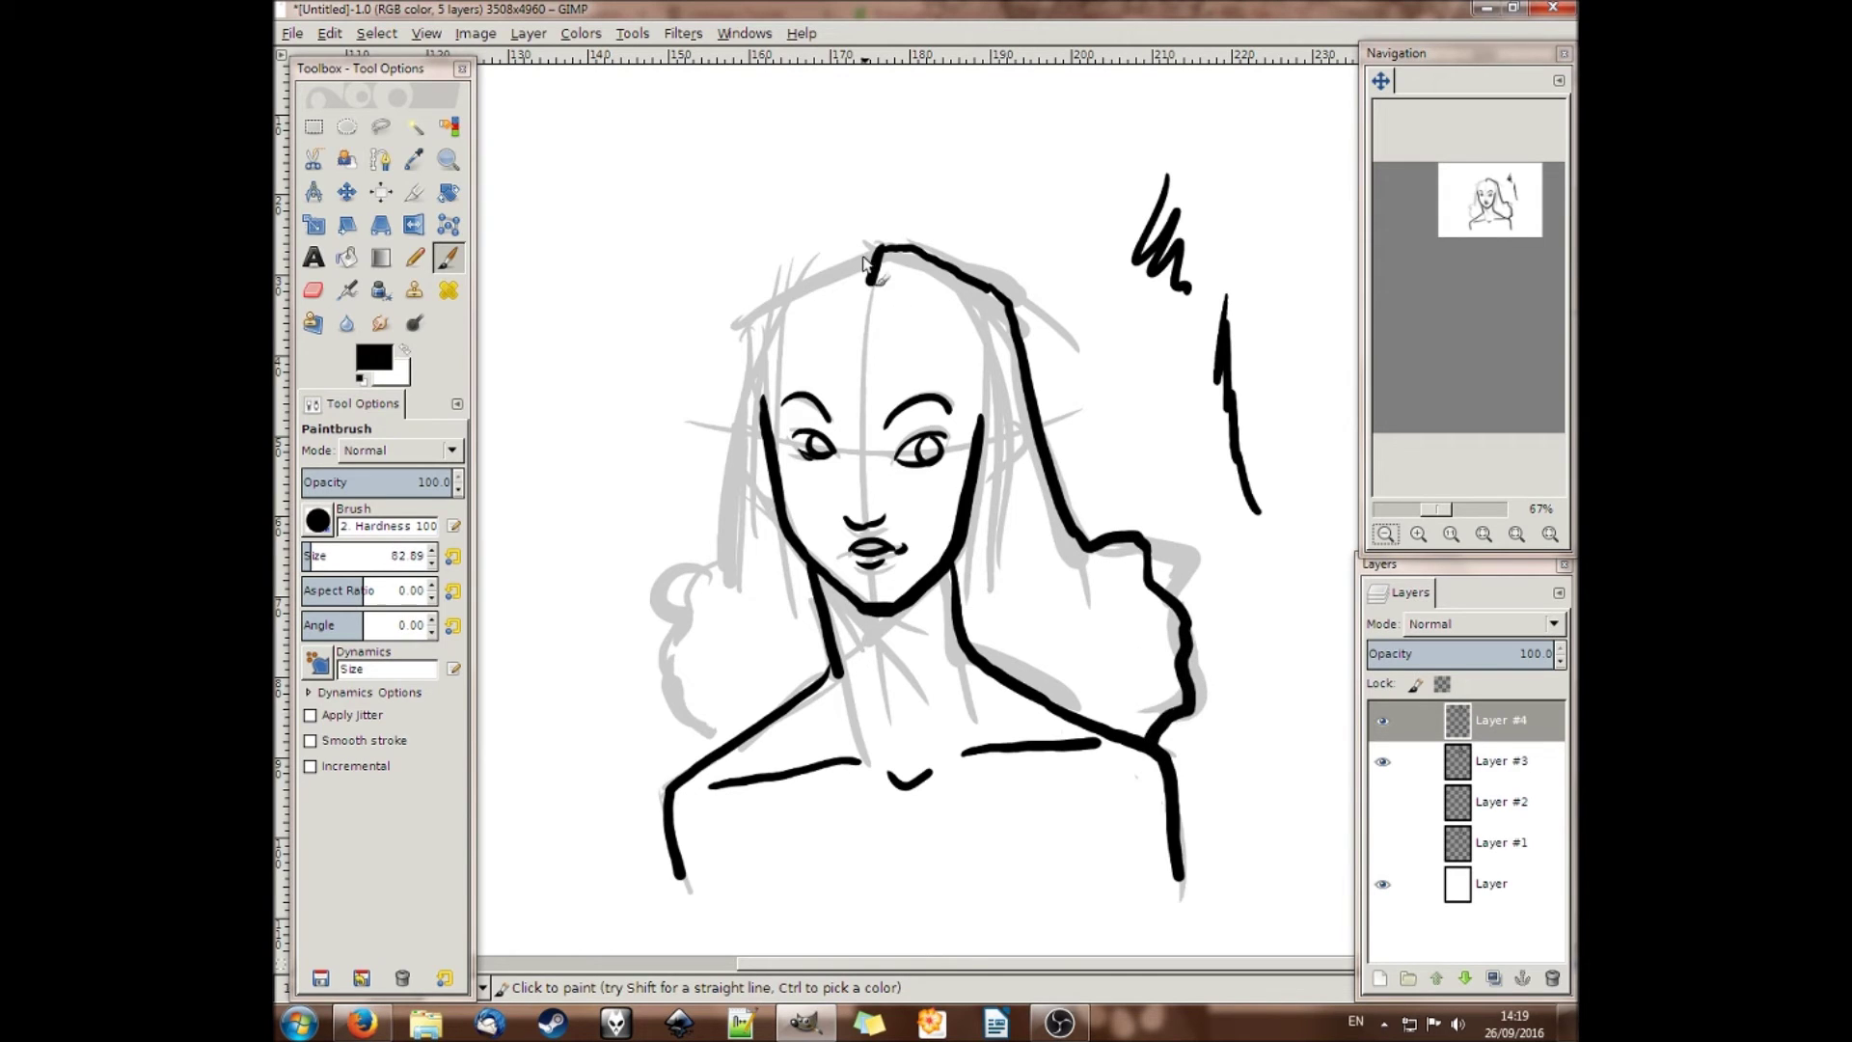
{"action": "mouse_move", "coordinate": [879, 249]}
{"action": "left_mouse_down"}
{"action": "mouse_move", "coordinate": [799, 276]}
{"action": "mouse_move", "coordinate": [745, 359]}
{"action": "mouse_move", "coordinate": [733, 539]}
{"action": "mouse_move", "coordinate": [678, 581]}
{"action": "mouse_move", "coordinate": [696, 620]}
{"action": "mouse_move", "coordinate": [666, 675]}
{"action": "mouse_move", "coordinate": [721, 761]}
{"action": "left_mouse_up"}
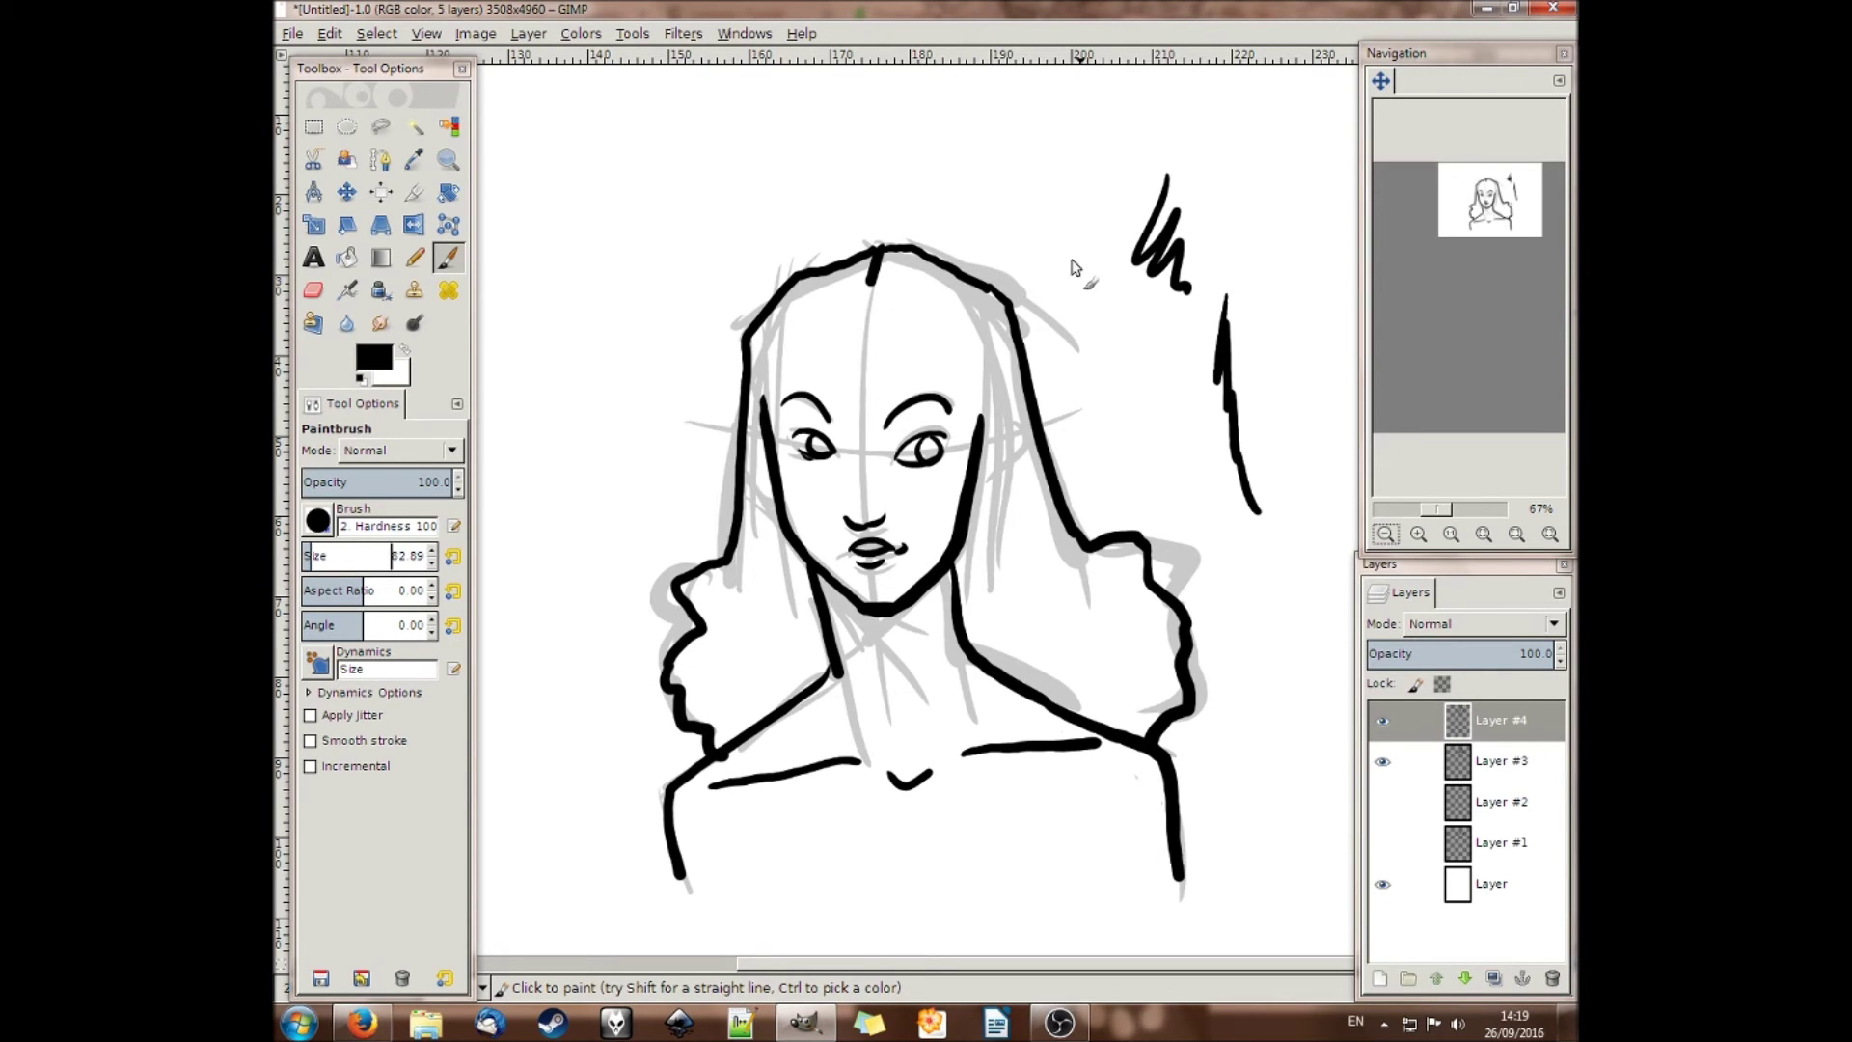
{"action": "left_click", "coordinate": [313, 290]}
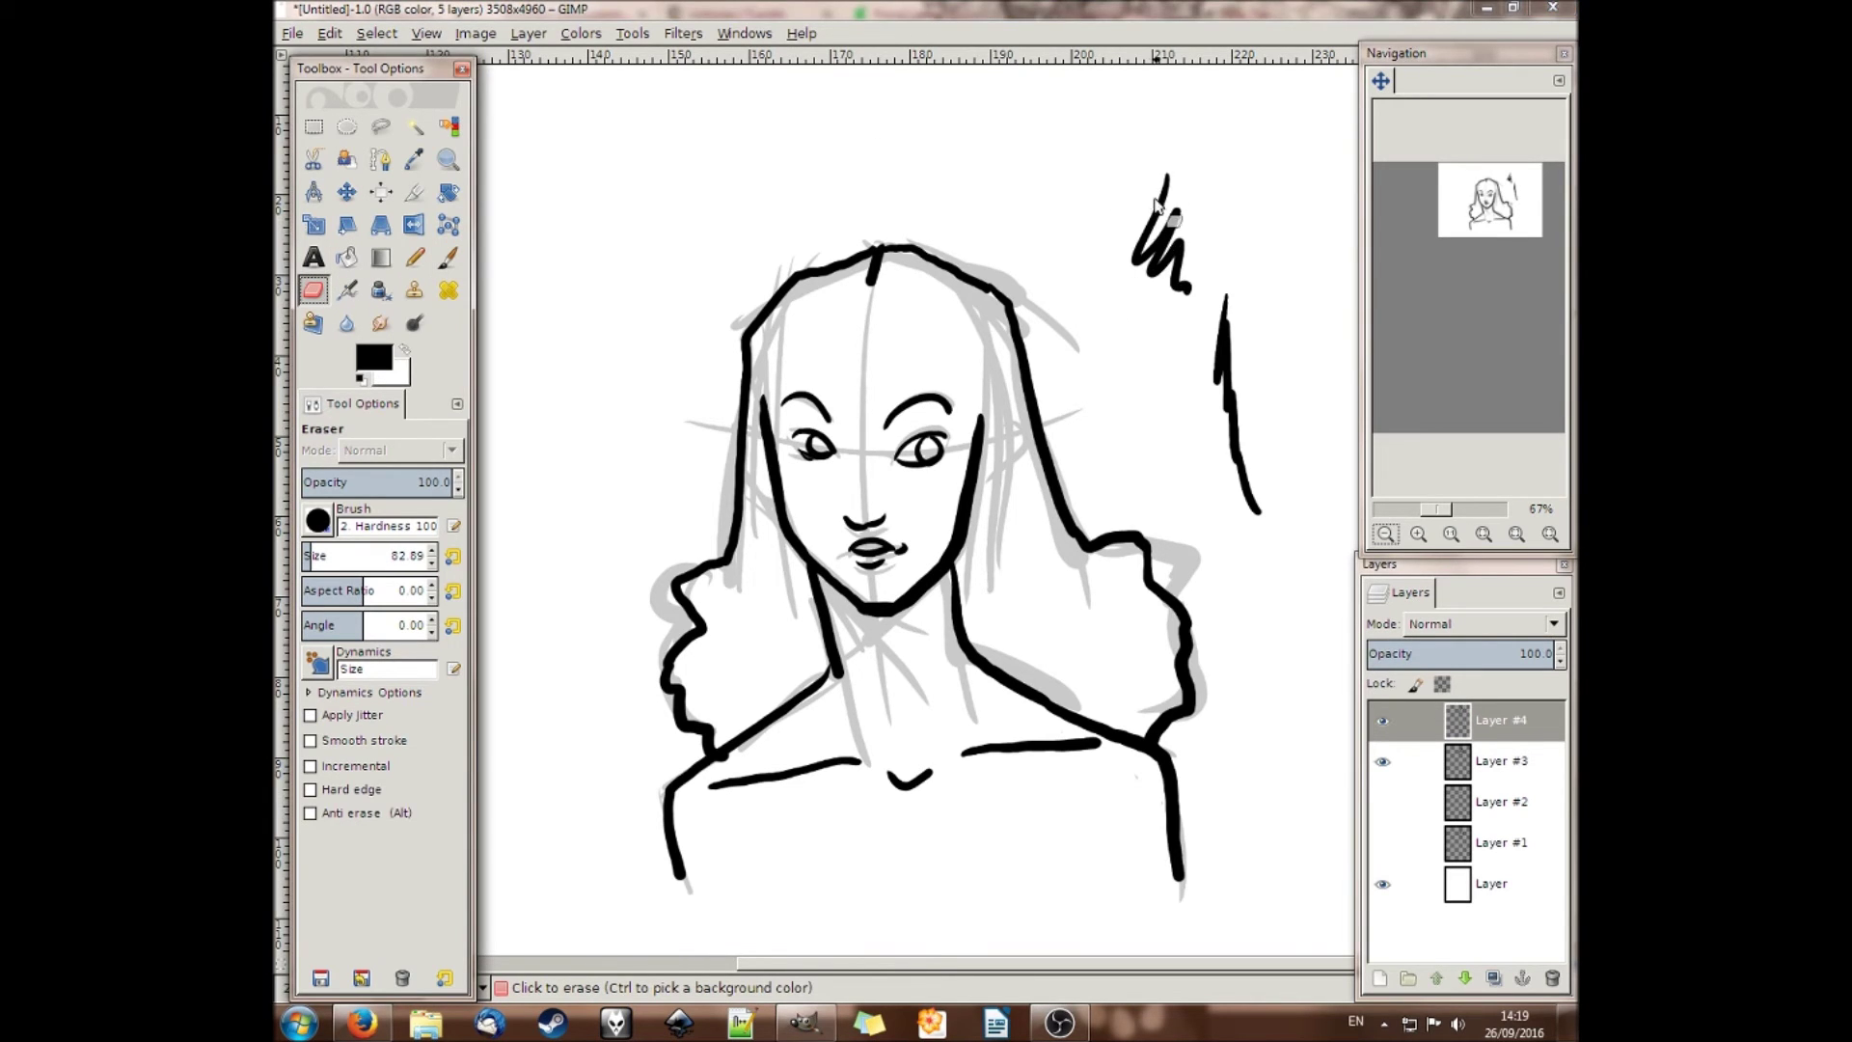
{"action": "mouse_move", "coordinate": [1156, 198]}
{"action": "left_mouse_down"}
{"action": "mouse_move", "coordinate": [1157, 269]}
{"action": "mouse_move", "coordinate": [1224, 298]}
{"action": "mouse_move", "coordinate": [1281, 530]}
{"action": "left_mouse_up"}
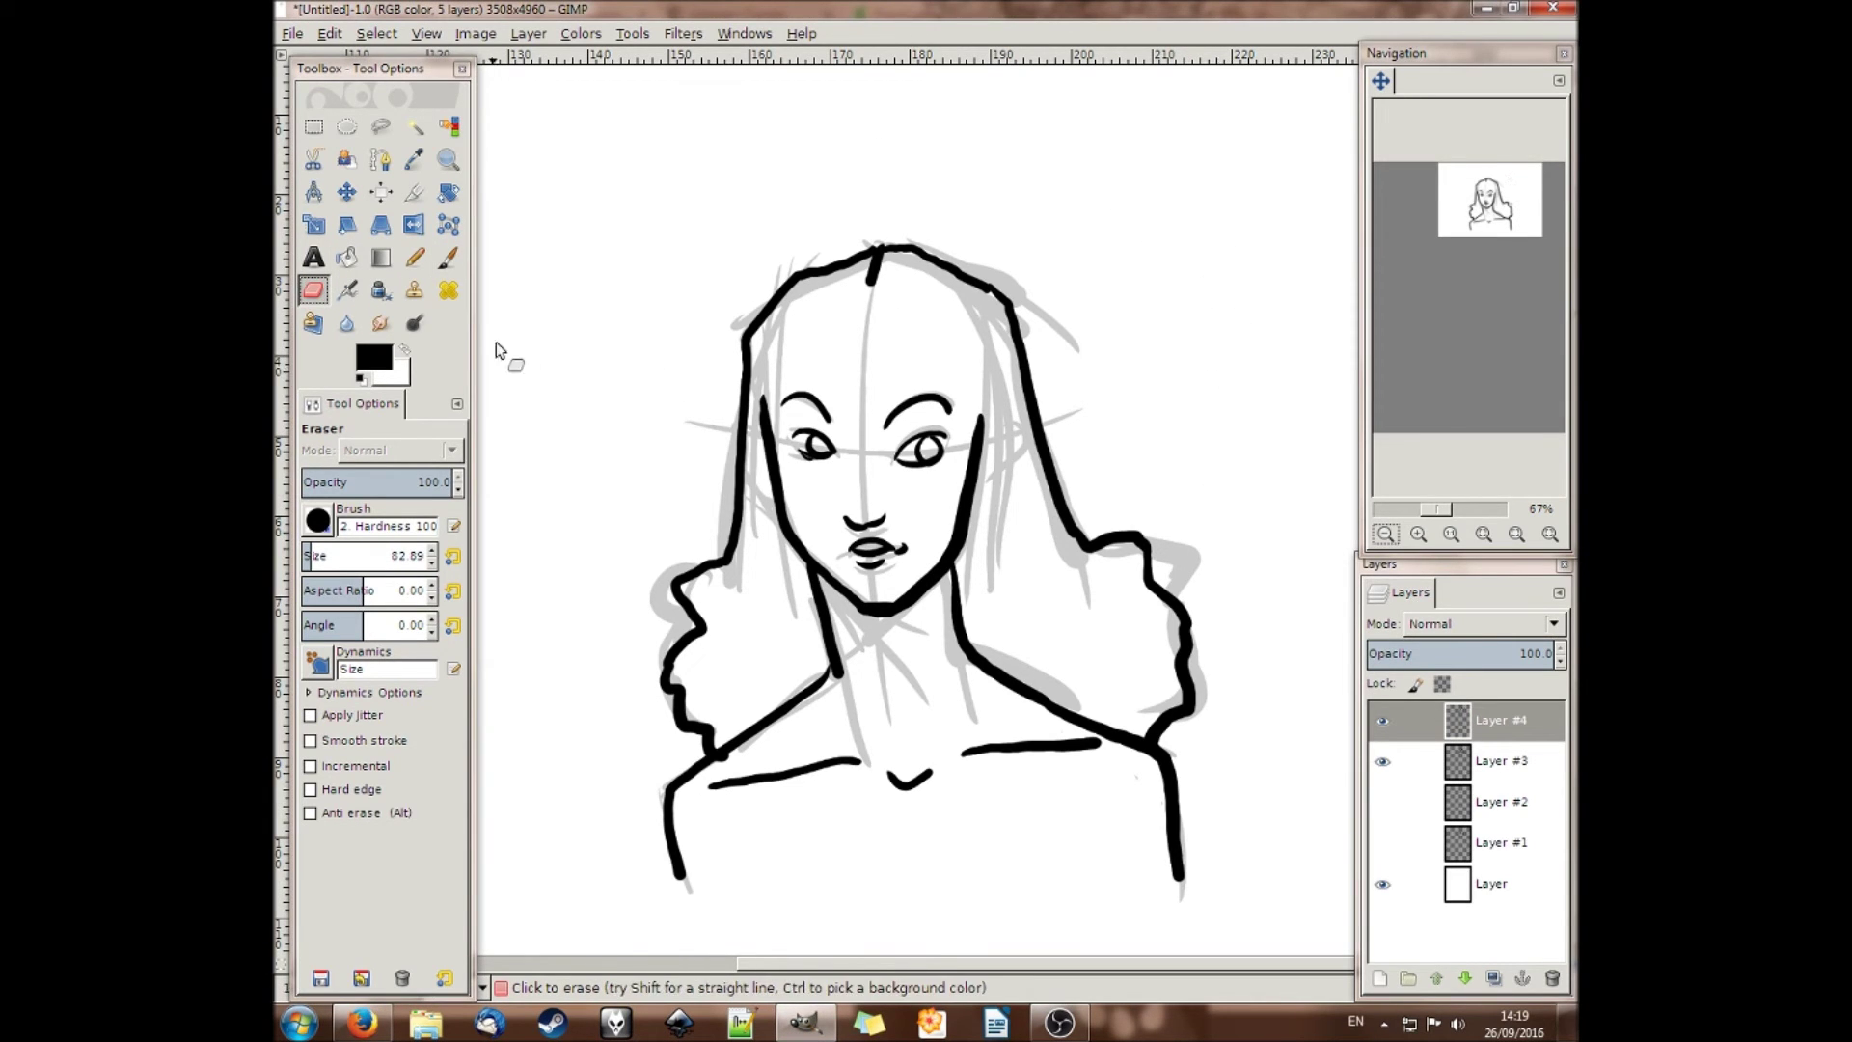
{"action": "key", "text": "p"}
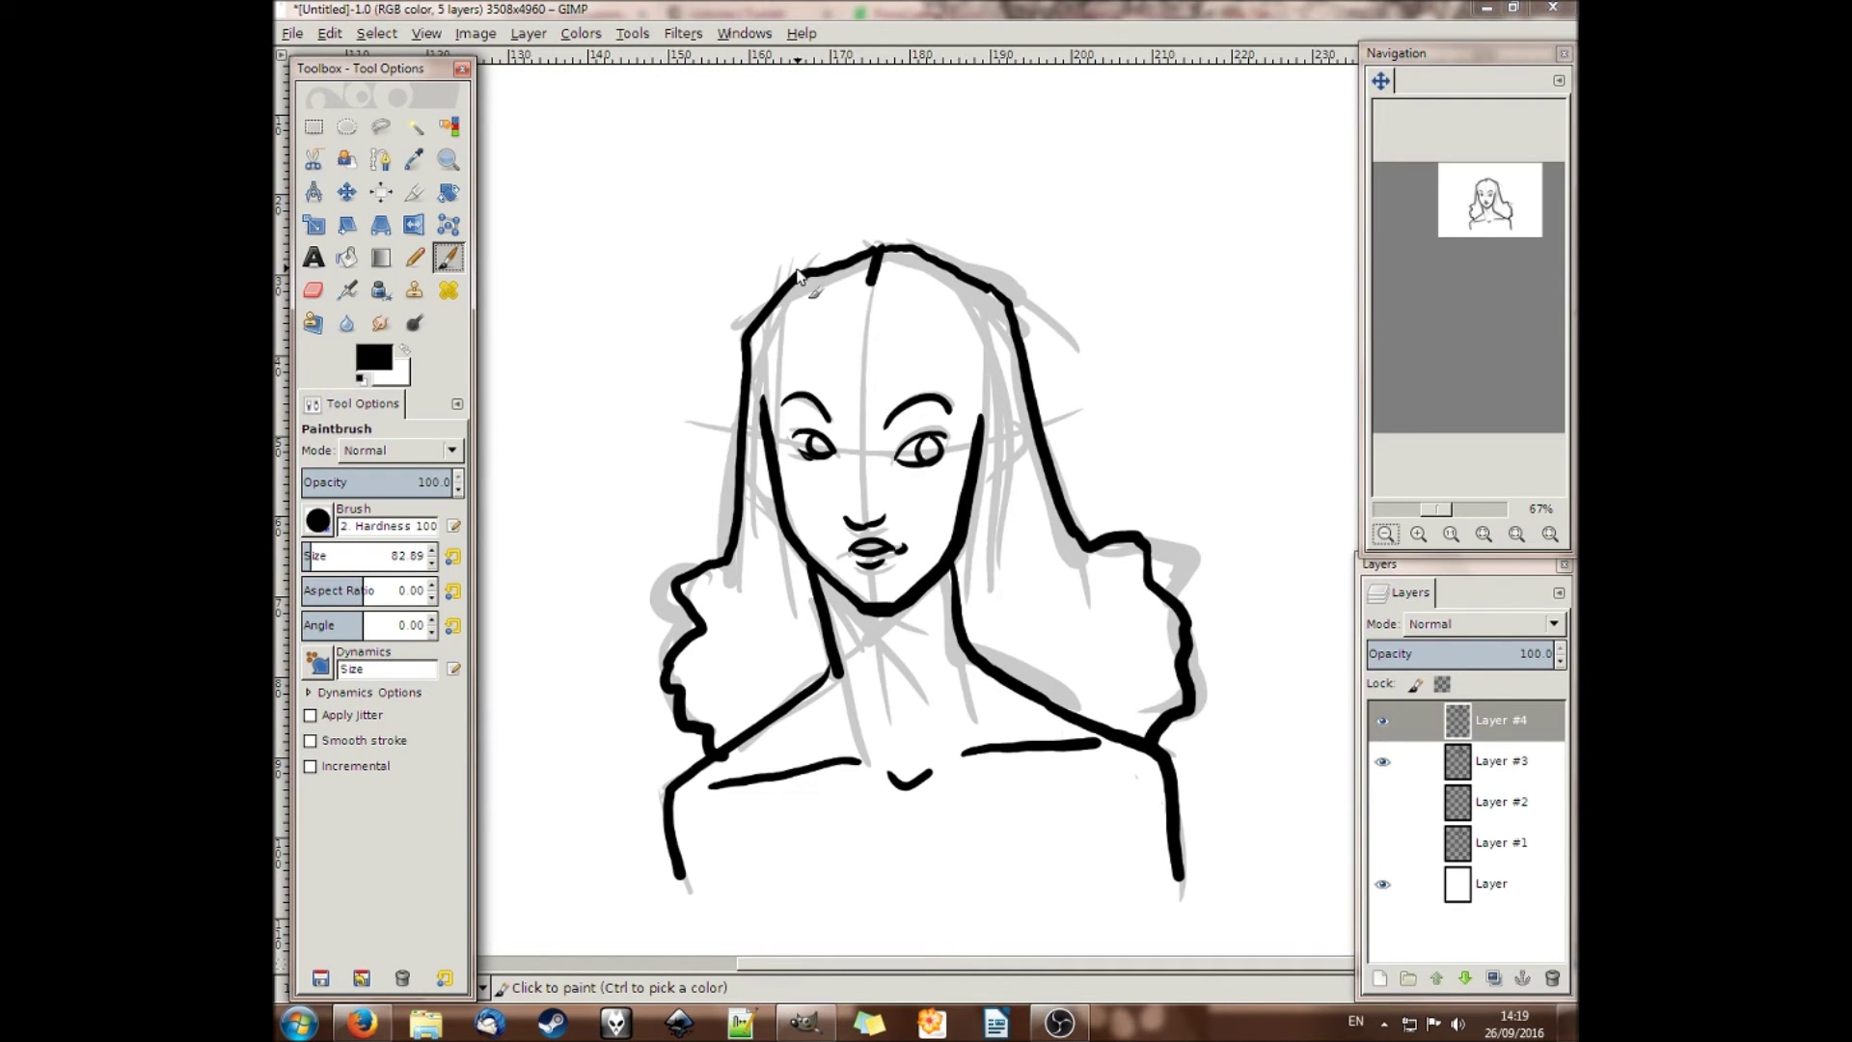
Zoom out to 50% and ink hair strands framing both sides of the face
{"action": "left_click", "coordinate": [1385, 533]}
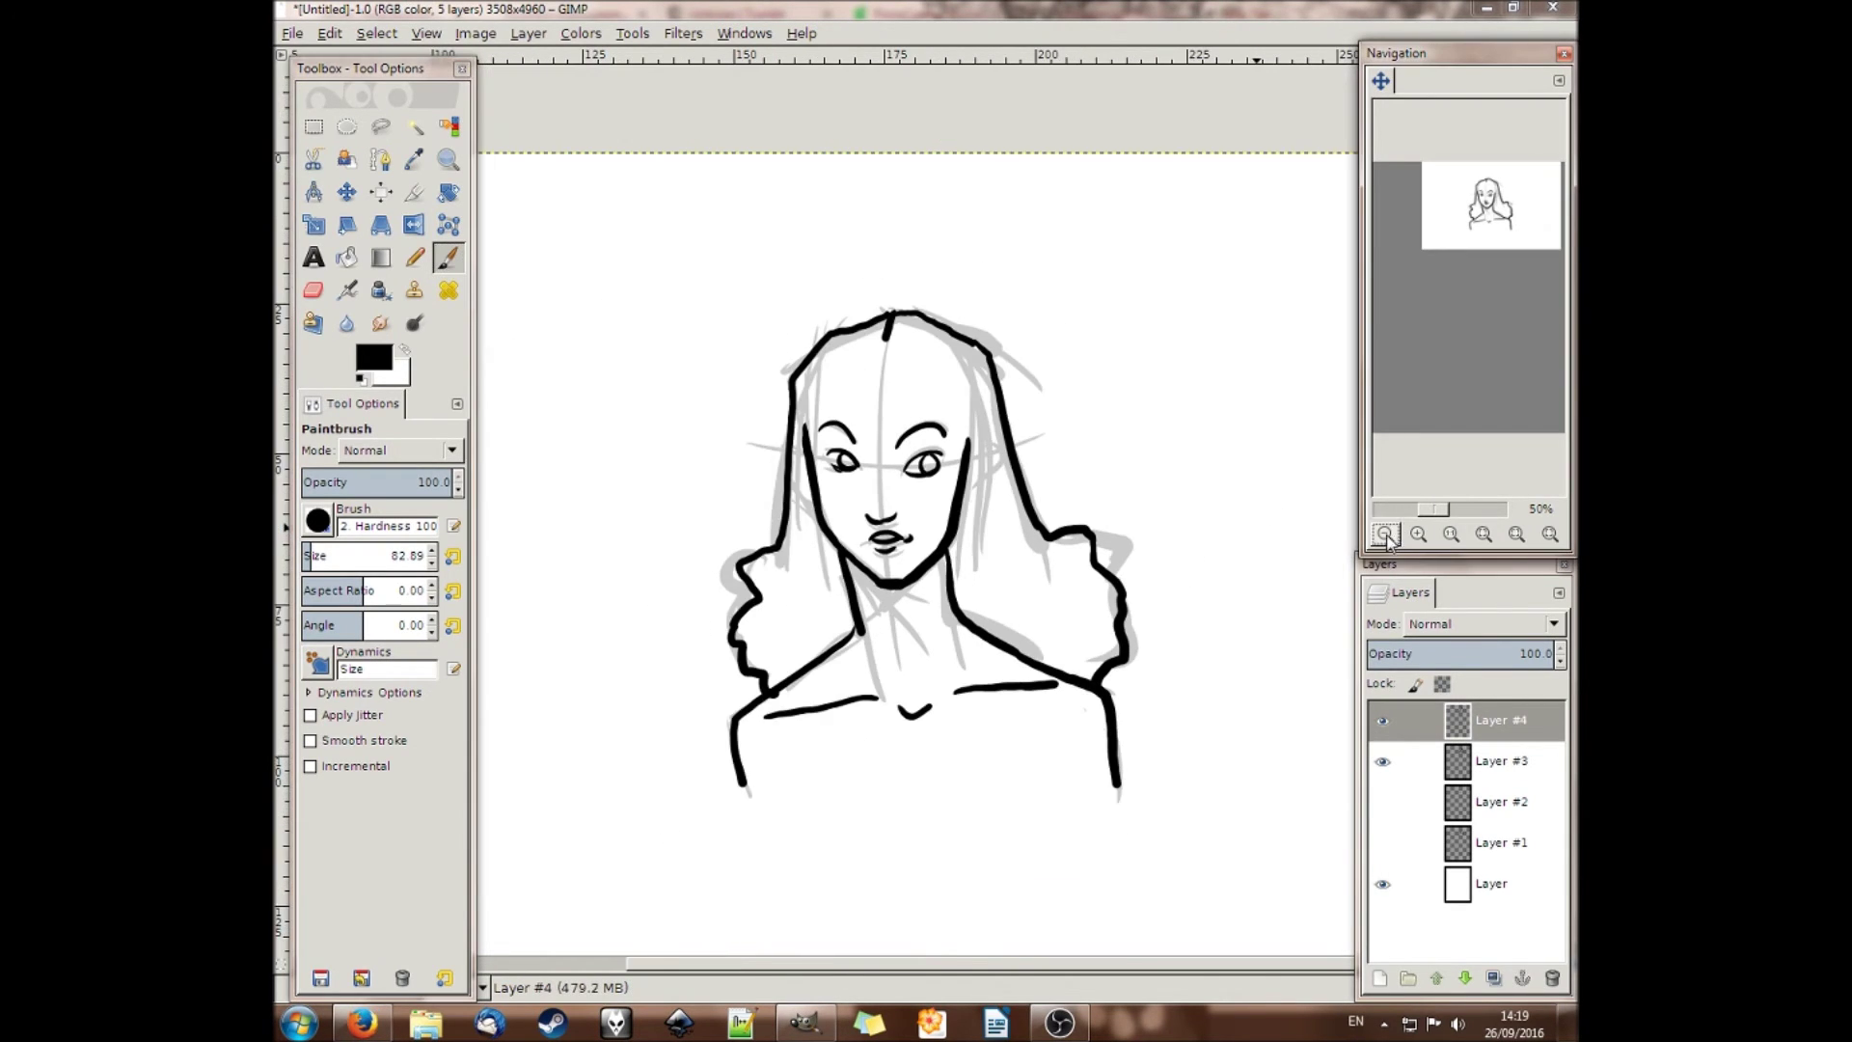
{"action": "left_click_drag", "start_coordinate": [1490, 205], "coordinate": [1493, 230]}
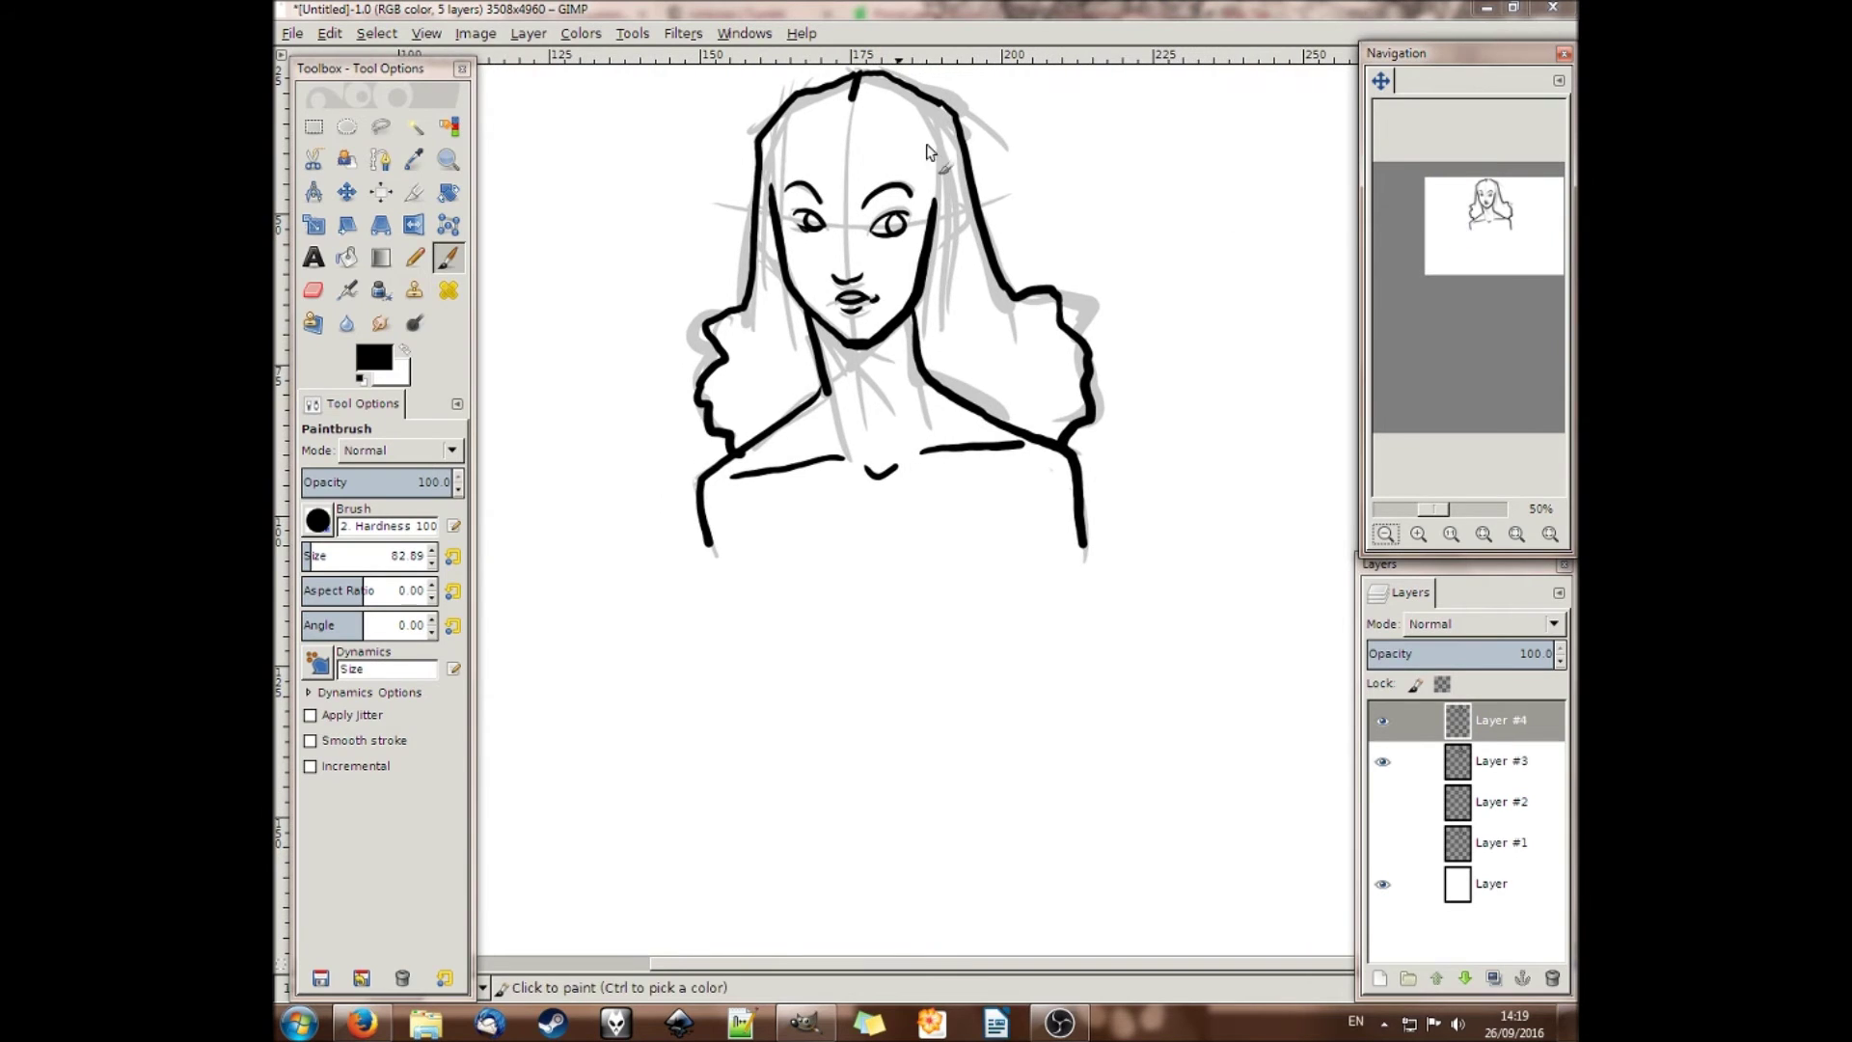
{"action": "mouse_move", "coordinate": [860, 118]}
{"action": "left_mouse_down"}
{"action": "mouse_move", "coordinate": [924, 166]}
{"action": "mouse_move", "coordinate": [960, 246]}
{"action": "mouse_move", "coordinate": [803, 114]}
{"action": "mouse_move", "coordinate": [771, 207]}
{"action": "mouse_move", "coordinate": [766, 333]}
{"action": "left_mouse_up"}
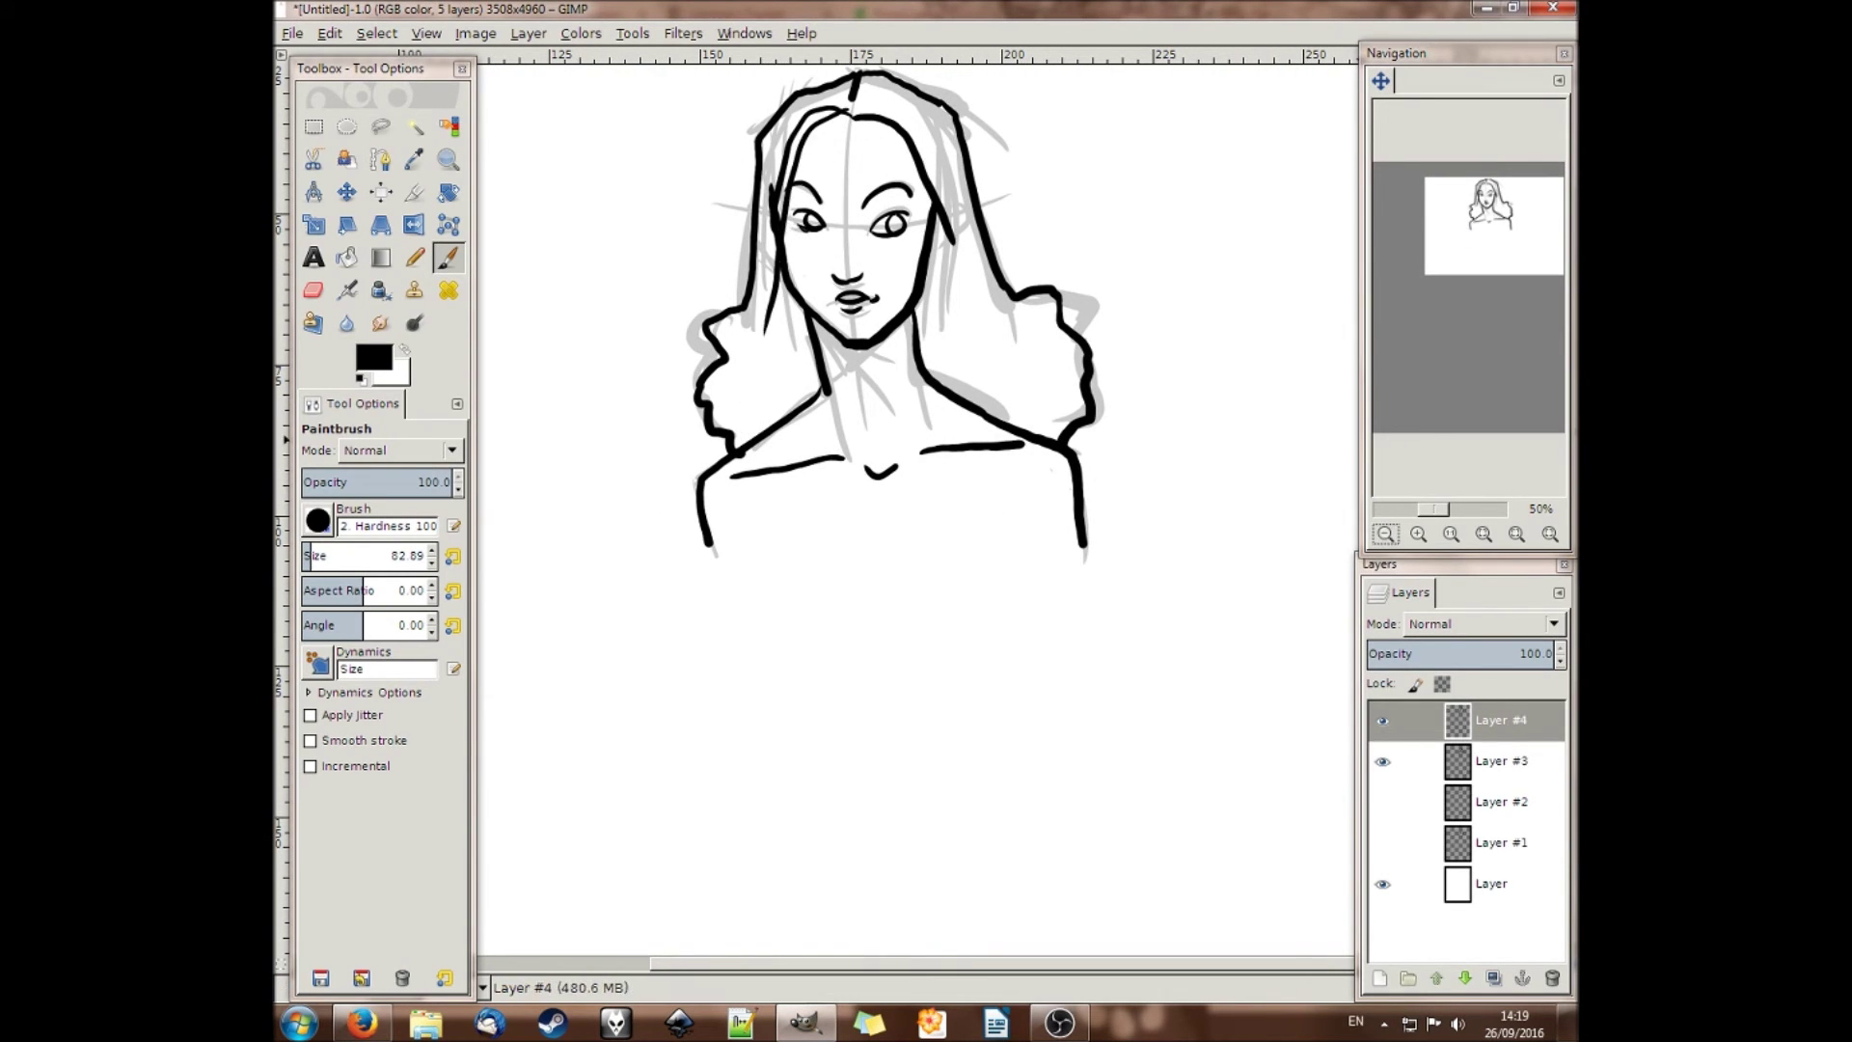
{"action": "left_click", "coordinate": [1379, 982]}
Create Layer #5 and sketch a stick figure with head, body, legs and bent arms
{"action": "left_click", "coordinate": [456, 354]}
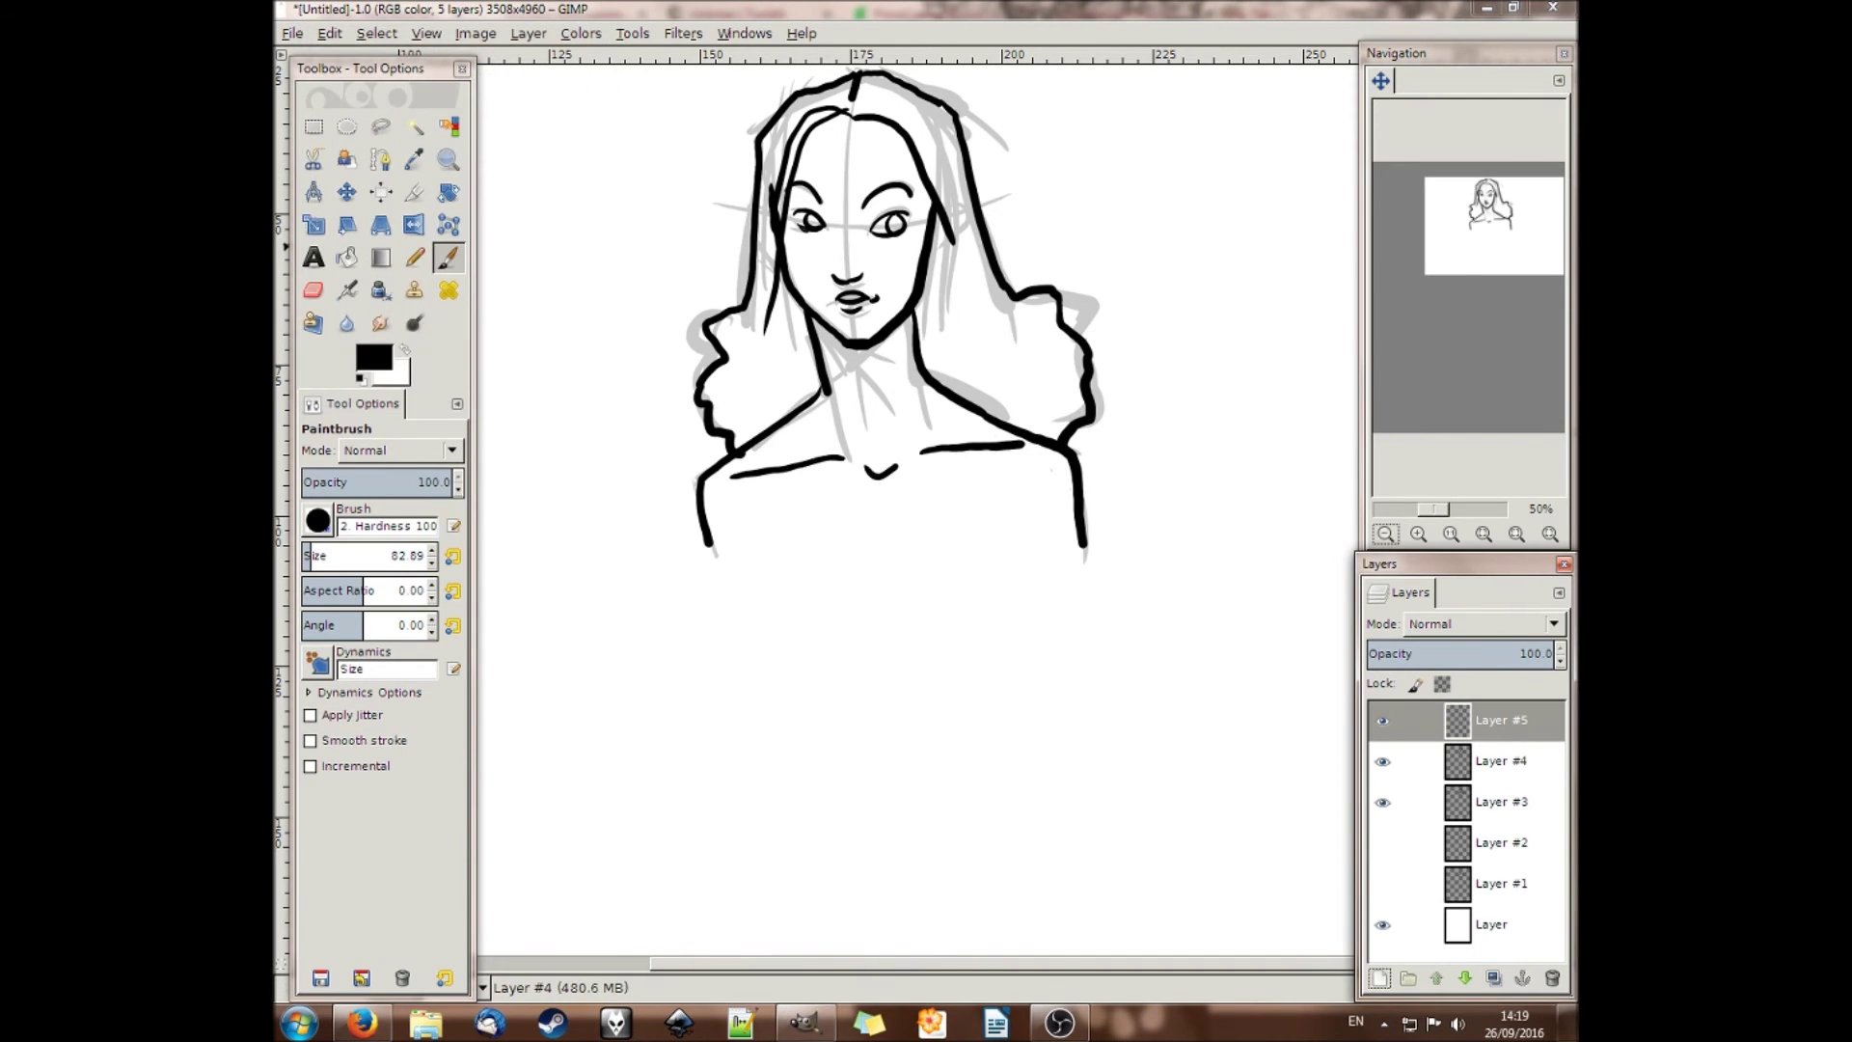
{"action": "left_click_drag", "start_coordinate": [1456, 267], "coordinate": [1434, 307]}
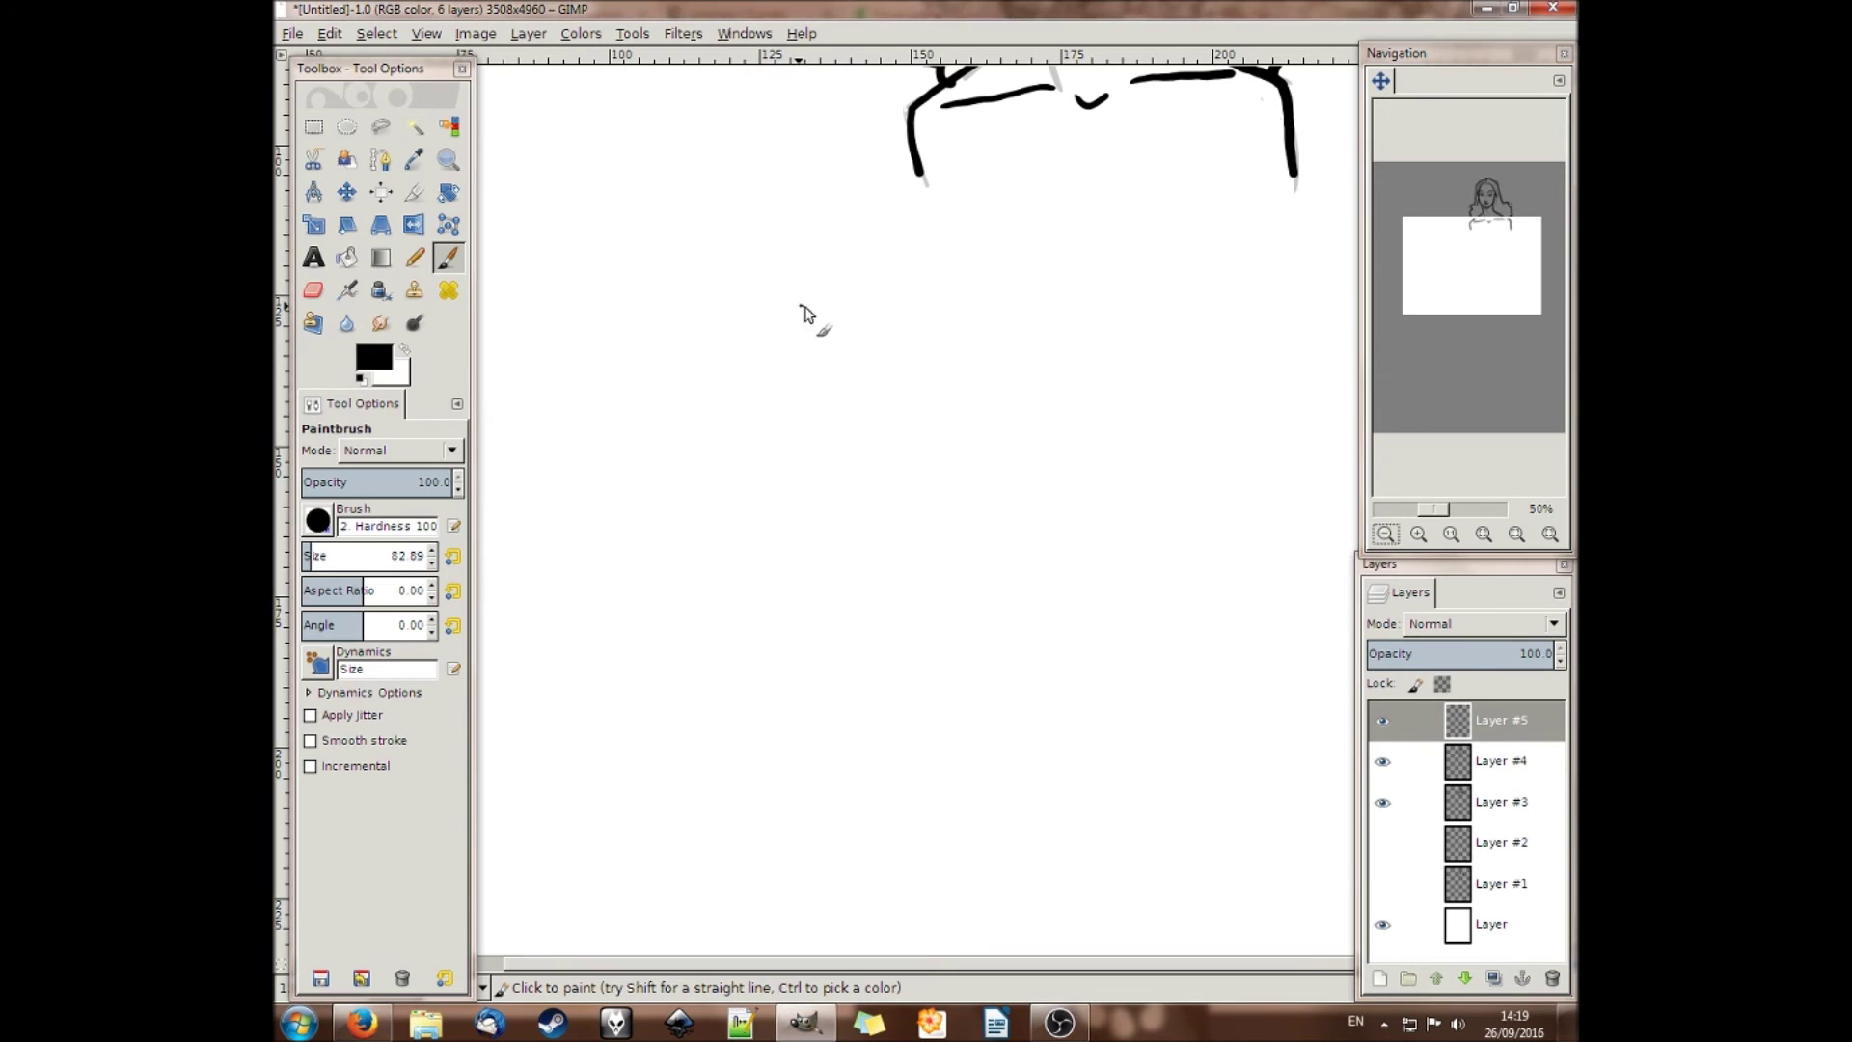
{"action": "left_click_drag", "start_coordinate": [803, 309], "coordinate": [808, 302]}
{"action": "mouse_move", "coordinate": [812, 369]}
{"action": "left_mouse_down"}
{"action": "mouse_move", "coordinate": [810, 424]}
{"action": "mouse_move", "coordinate": [865, 408]}
{"action": "left_mouse_up"}
{"action": "left_click_drag", "start_coordinate": [747, 466], "coordinate": [849, 547]}
{"action": "left_click_drag", "start_coordinate": [813, 412], "coordinate": [795, 531]}
{"action": "left_click_drag", "start_coordinate": [763, 495], "coordinate": [824, 675]}
{"action": "left_click_drag", "start_coordinate": [825, 552], "coordinate": [917, 779]}
{"action": "mouse_move", "coordinate": [809, 649]}
{"action": "left_mouse_down"}
{"action": "mouse_move", "coordinate": [838, 785]}
{"action": "mouse_move", "coordinate": [937, 793]}
{"action": "left_mouse_up"}
{"action": "mouse_move", "coordinate": [787, 405]}
{"action": "left_mouse_down"}
{"action": "mouse_move", "coordinate": [787, 484]}
{"action": "mouse_move", "coordinate": [942, 465]}
{"action": "left_mouse_up"}
{"action": "mouse_move", "coordinate": [836, 417]}
{"action": "left_mouse_down"}
{"action": "mouse_move", "coordinate": [927, 468]}
{"action": "mouse_move", "coordinate": [841, 510]}
{"action": "left_mouse_up"}
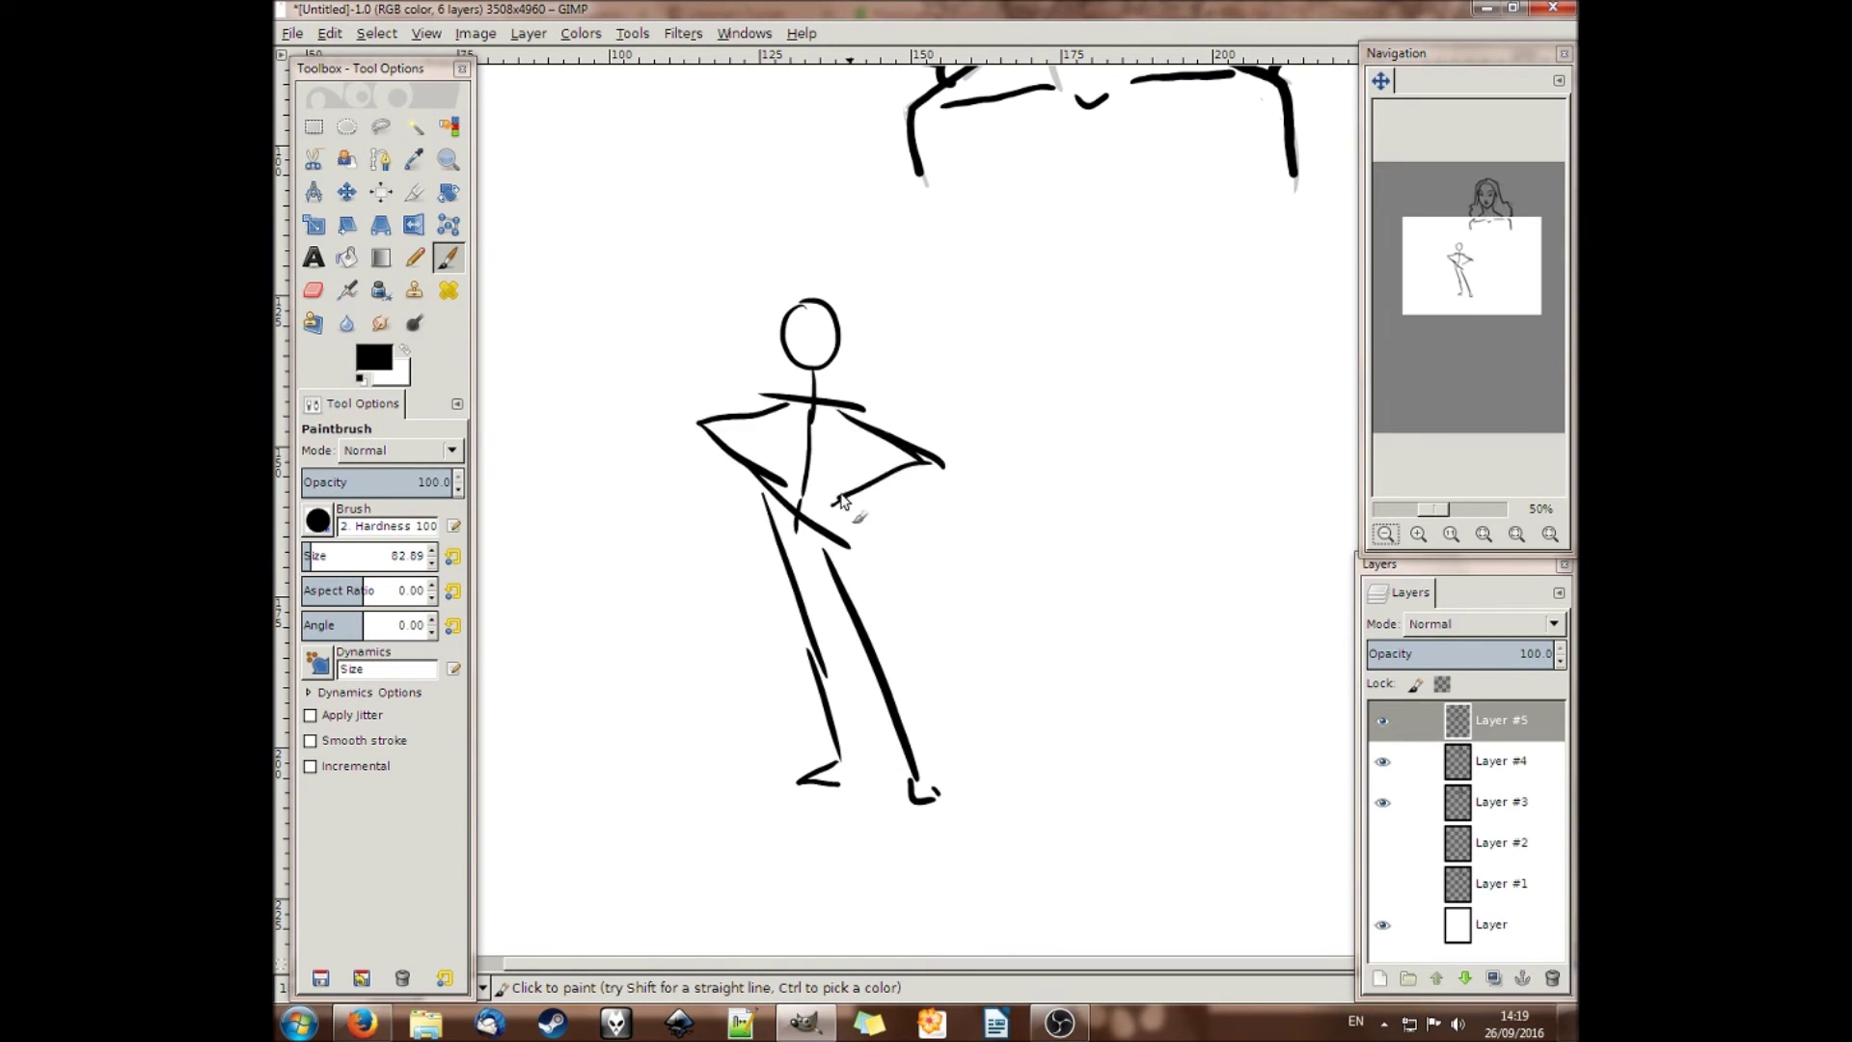
{"action": "left_click_drag", "start_coordinate": [924, 466], "coordinate": [835, 519]}
Sketch a second small clothed figure with its head and body beside the stick figure
{"action": "key", "text": "space"}
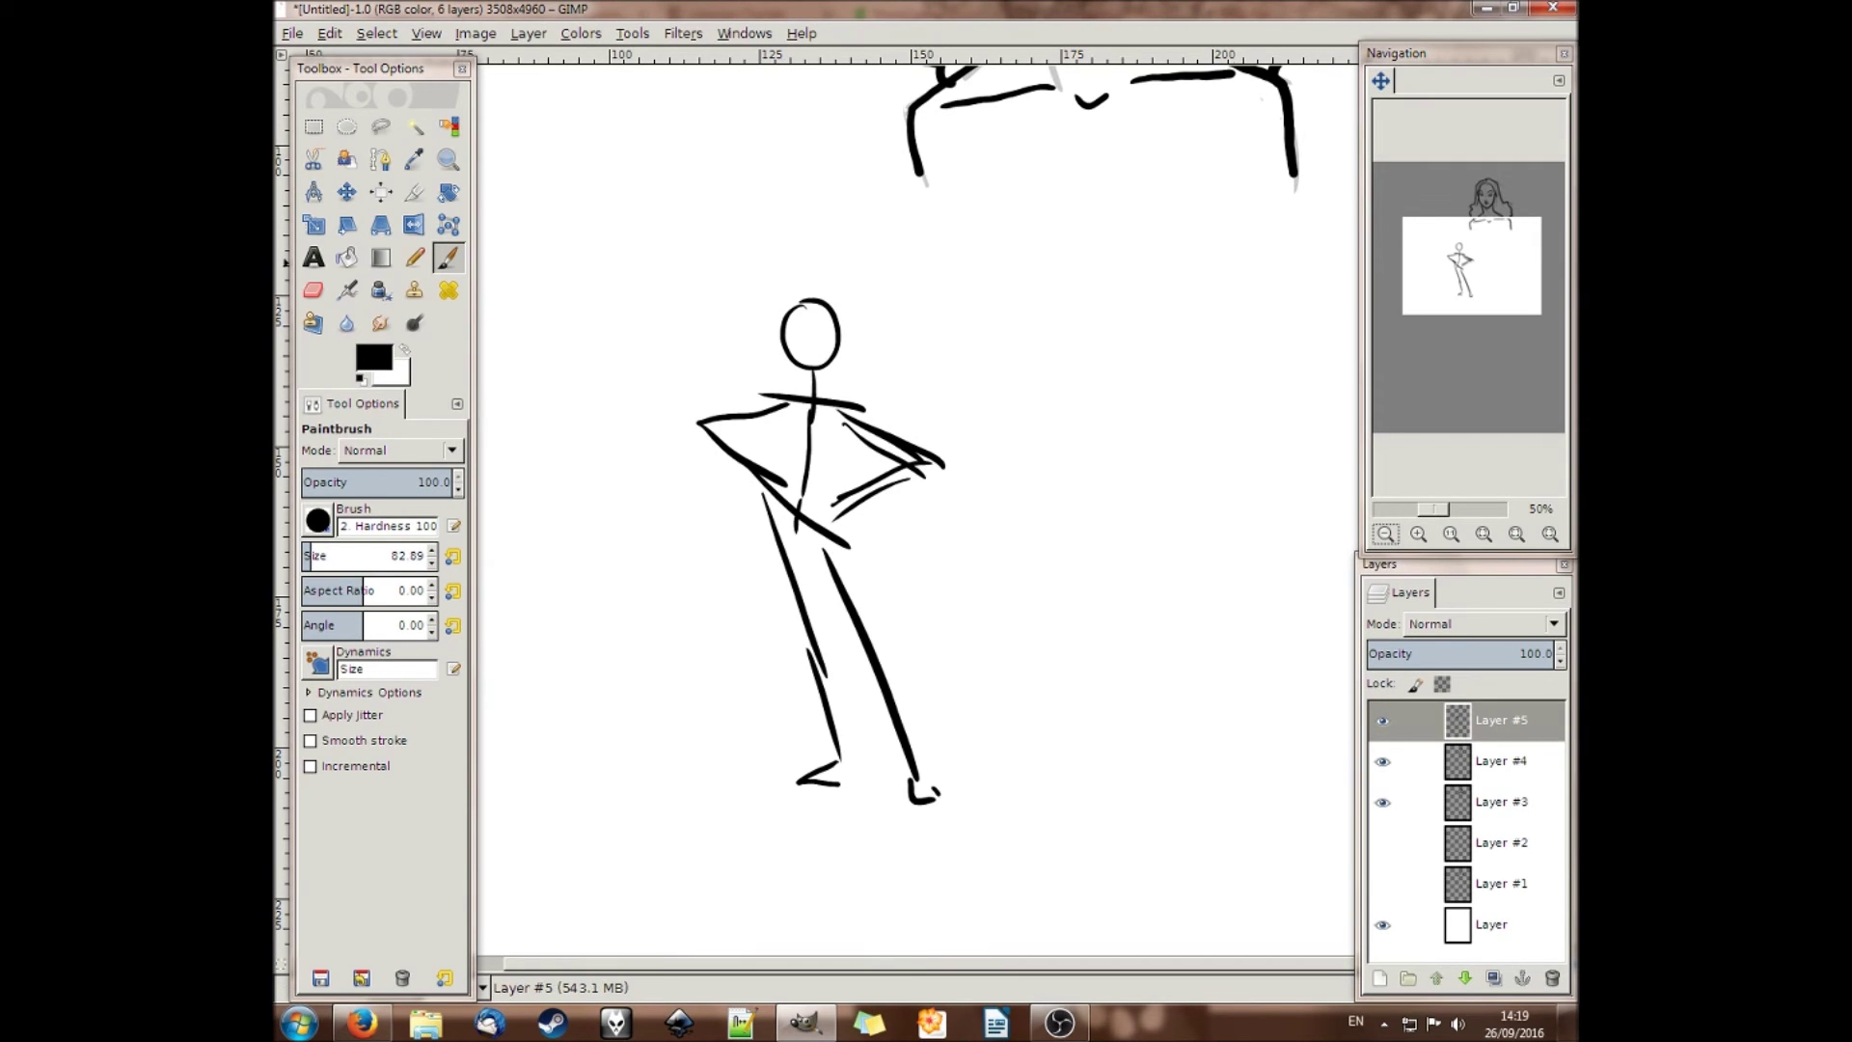
{"action": "mouse_move", "coordinate": [1110, 329]}
{"action": "left_mouse_down"}
{"action": "mouse_move", "coordinate": [1116, 392]}
{"action": "mouse_move", "coordinate": [1157, 439]}
{"action": "mouse_move", "coordinate": [1169, 421]}
{"action": "mouse_move", "coordinate": [1126, 467]}
{"action": "left_mouse_up"}
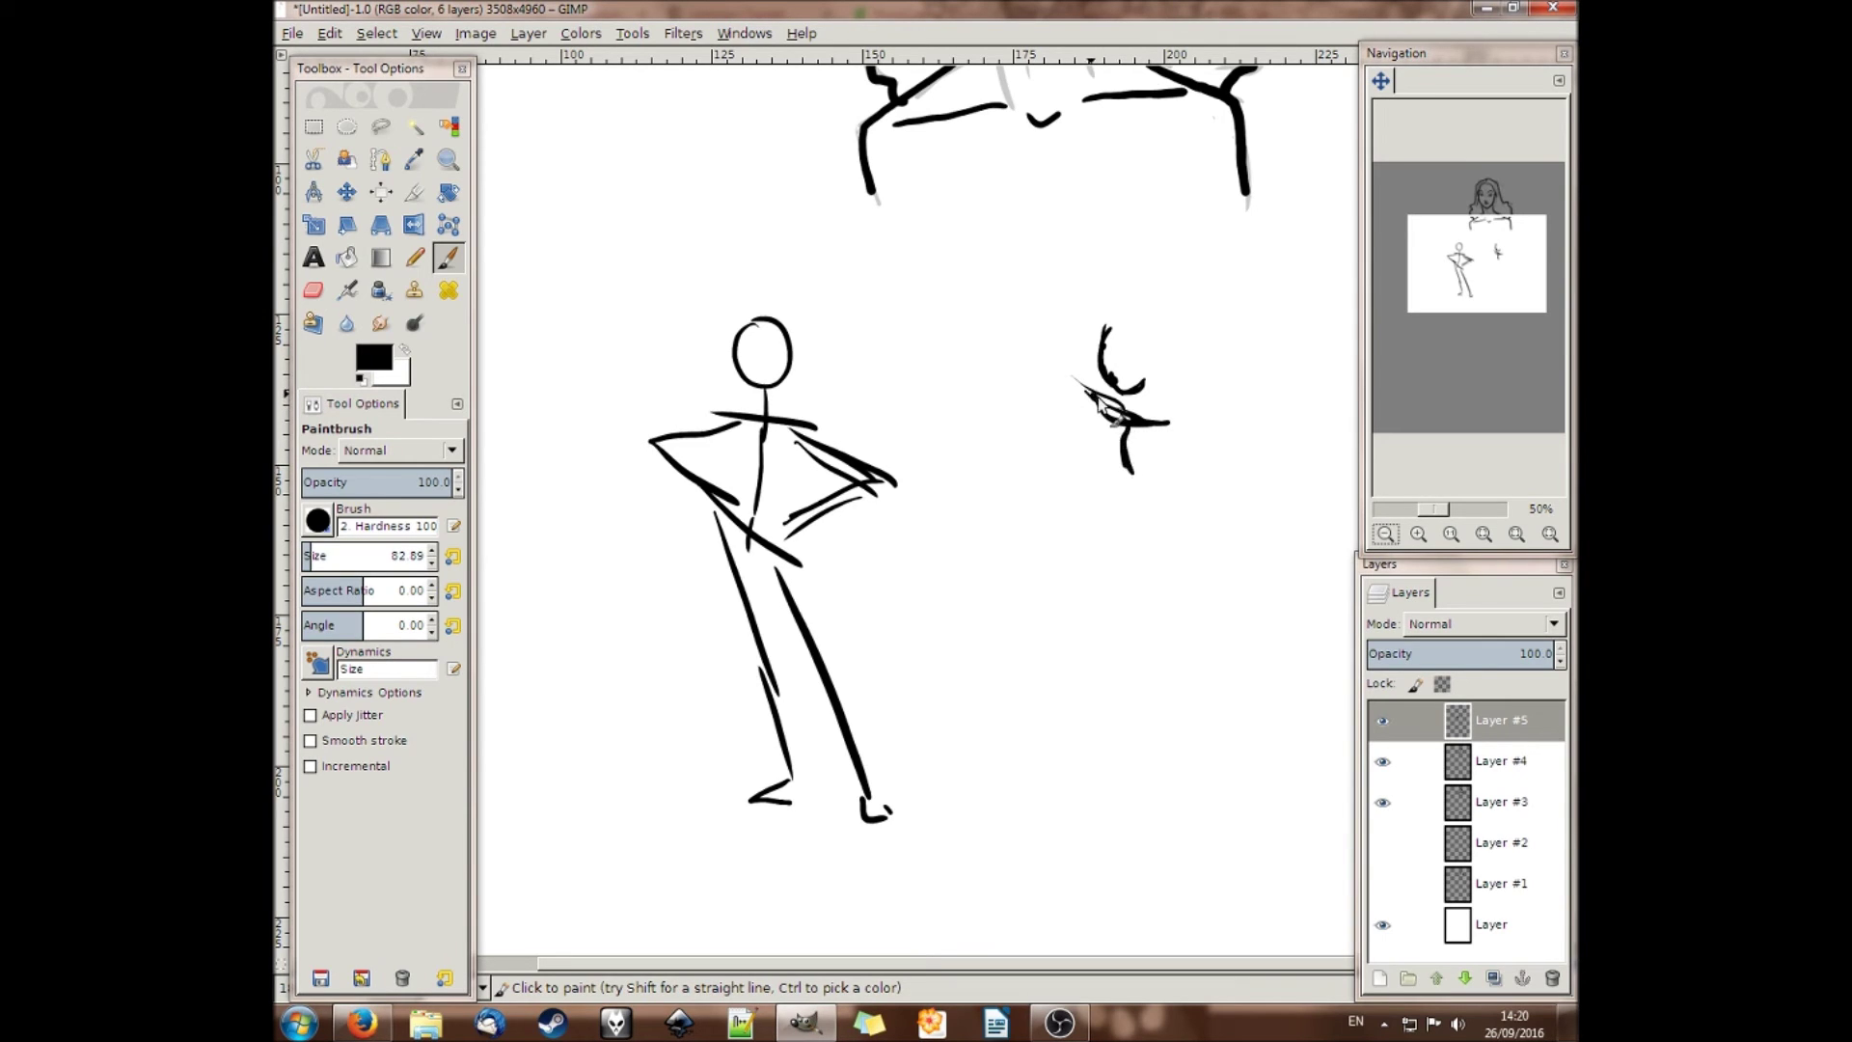
{"action": "left_click_drag", "start_coordinate": [1078, 393], "coordinate": [1097, 445]}
{"action": "left_click_drag", "start_coordinate": [1085, 425], "coordinate": [1162, 496]}
{"action": "mouse_move", "coordinate": [1166, 429]}
{"action": "left_mouse_down"}
{"action": "mouse_move", "coordinate": [1162, 538]}
{"action": "mouse_move", "coordinate": [1129, 574]}
{"action": "mouse_move", "coordinate": [1095, 532]}
{"action": "mouse_move", "coordinate": [1161, 509]}
{"action": "left_mouse_up"}
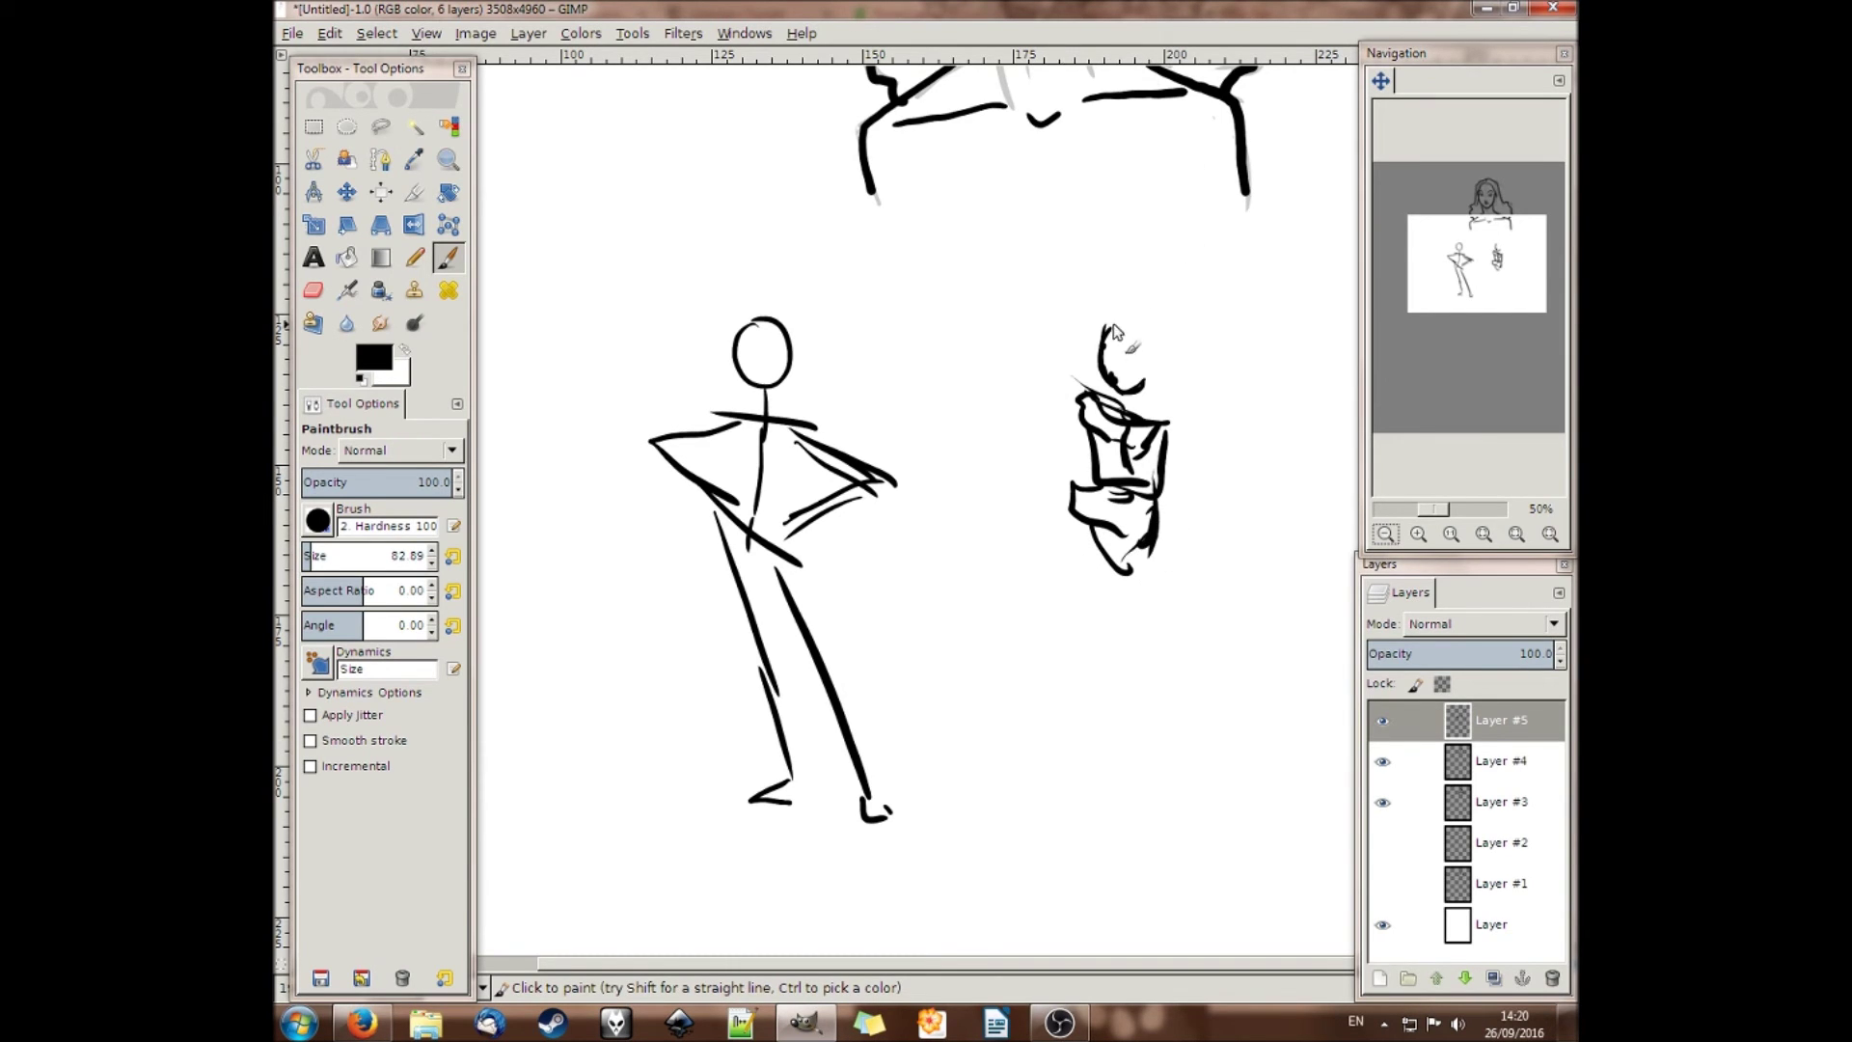
{"action": "left_click_drag", "start_coordinate": [1114, 331], "coordinate": [1141, 331]}
Draw two long wavy vertical flow lines, then hide the practice layer
{"action": "left_click_drag", "start_coordinate": [1458, 264], "coordinate": [1484, 270]}
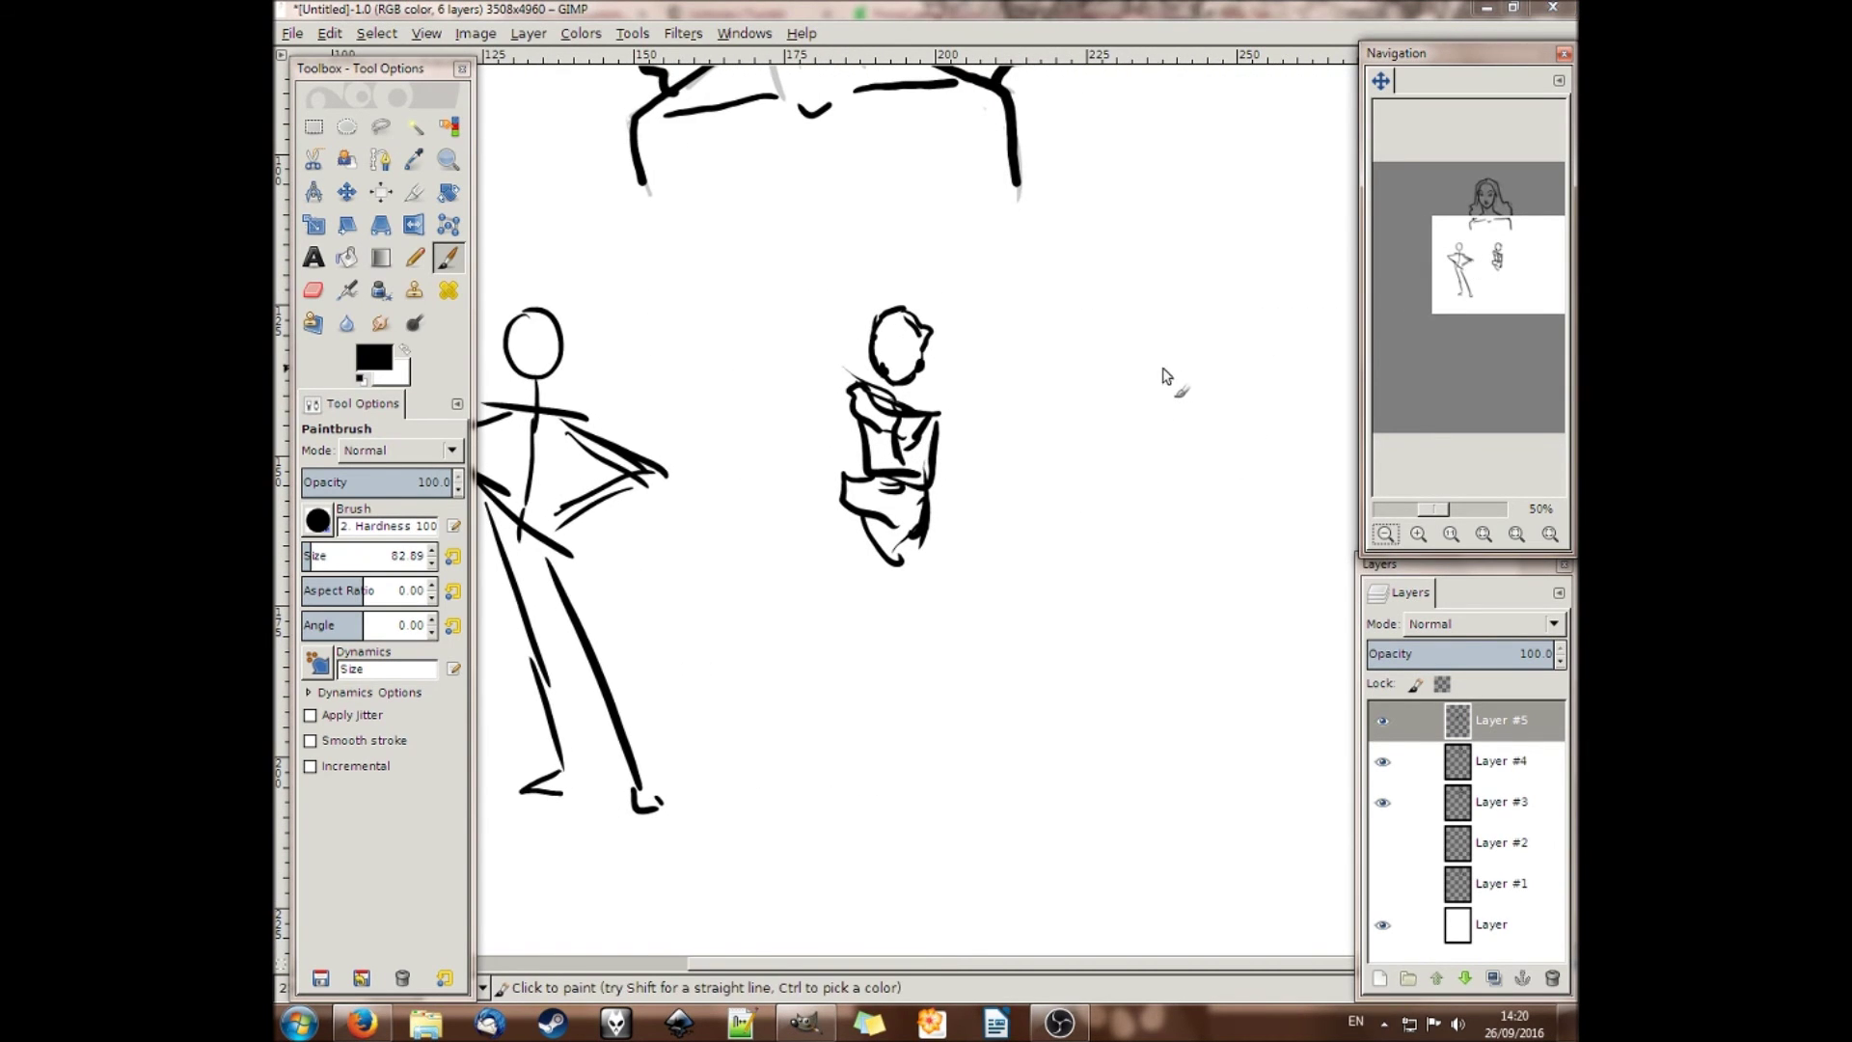
{"action": "left_click_drag", "start_coordinate": [1168, 273], "coordinate": [1170, 830]}
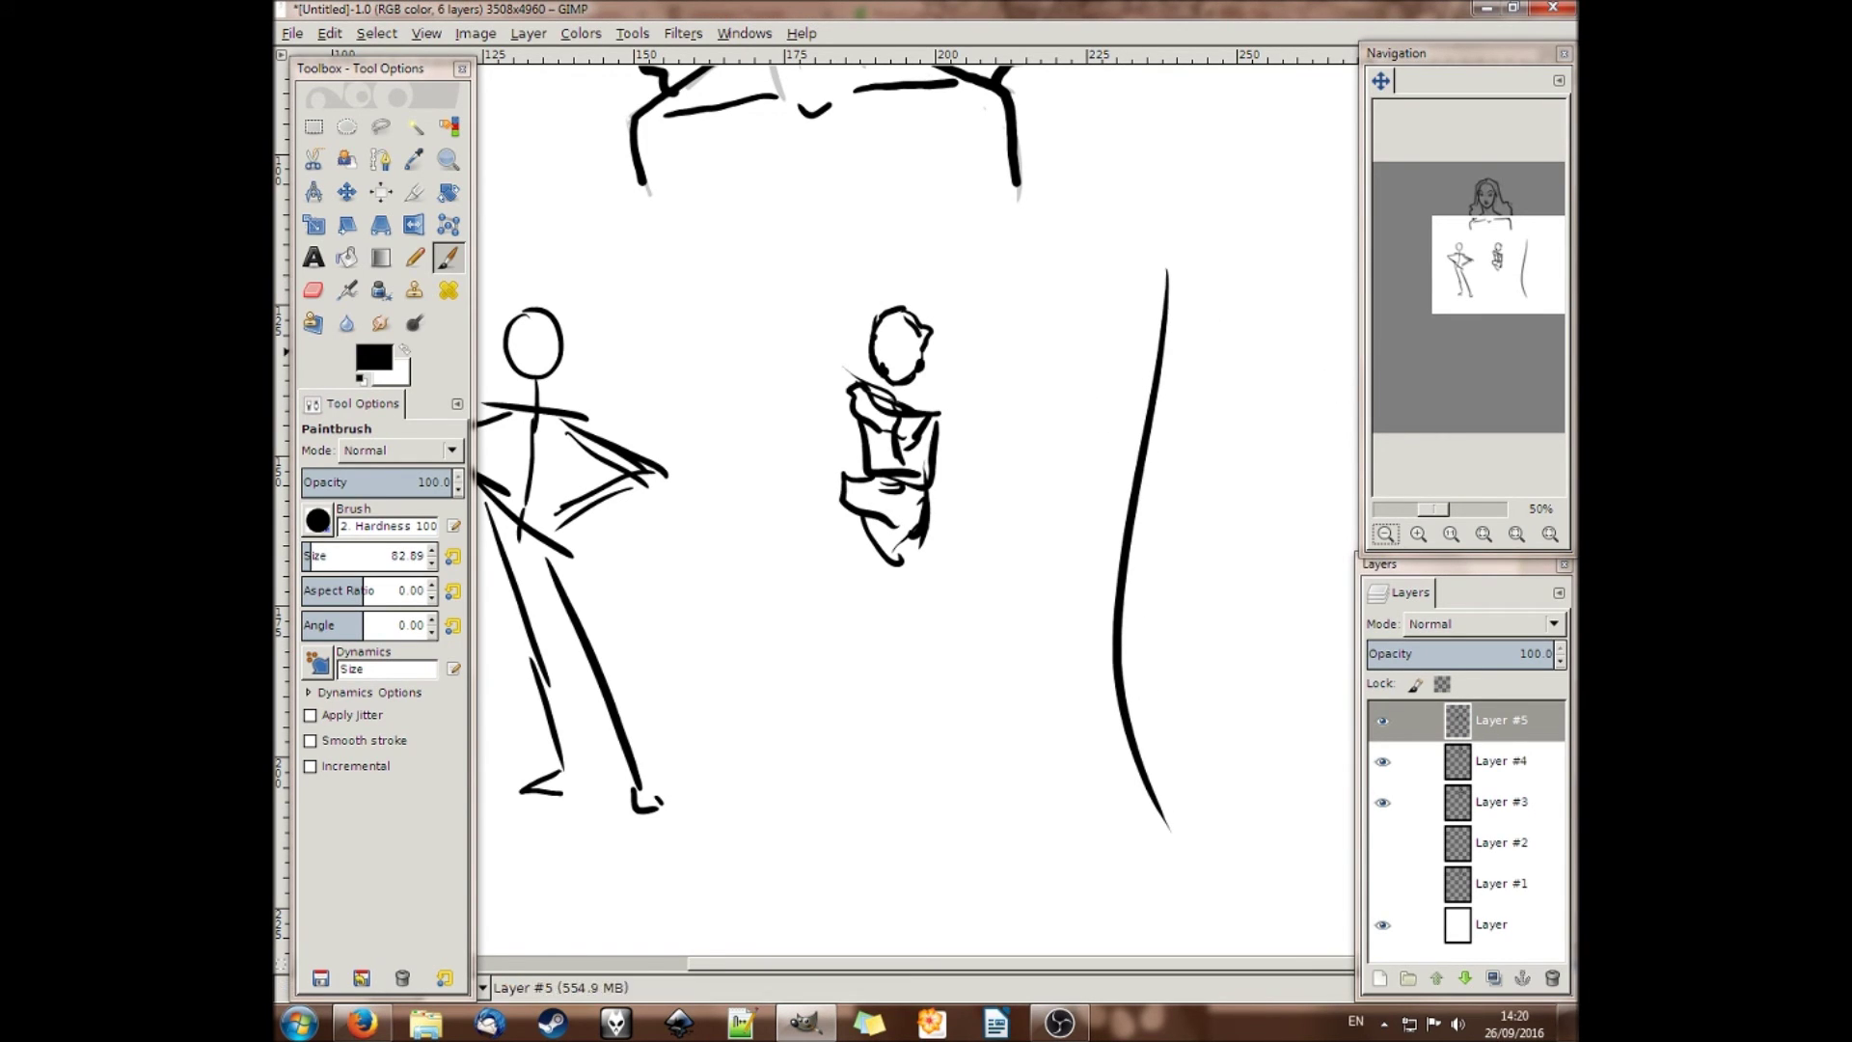
{"action": "left_click_drag", "start_coordinate": [1490, 270], "coordinate": [1501, 270]}
{"action": "mouse_move", "coordinate": [1289, 270]}
{"action": "left_mouse_down"}
{"action": "mouse_move", "coordinate": [1287, 381]}
{"action": "mouse_move", "coordinate": [1241, 491]}
{"action": "mouse_move", "coordinate": [1237, 613]}
{"action": "mouse_move", "coordinate": [1274, 735]}
{"action": "left_mouse_up"}
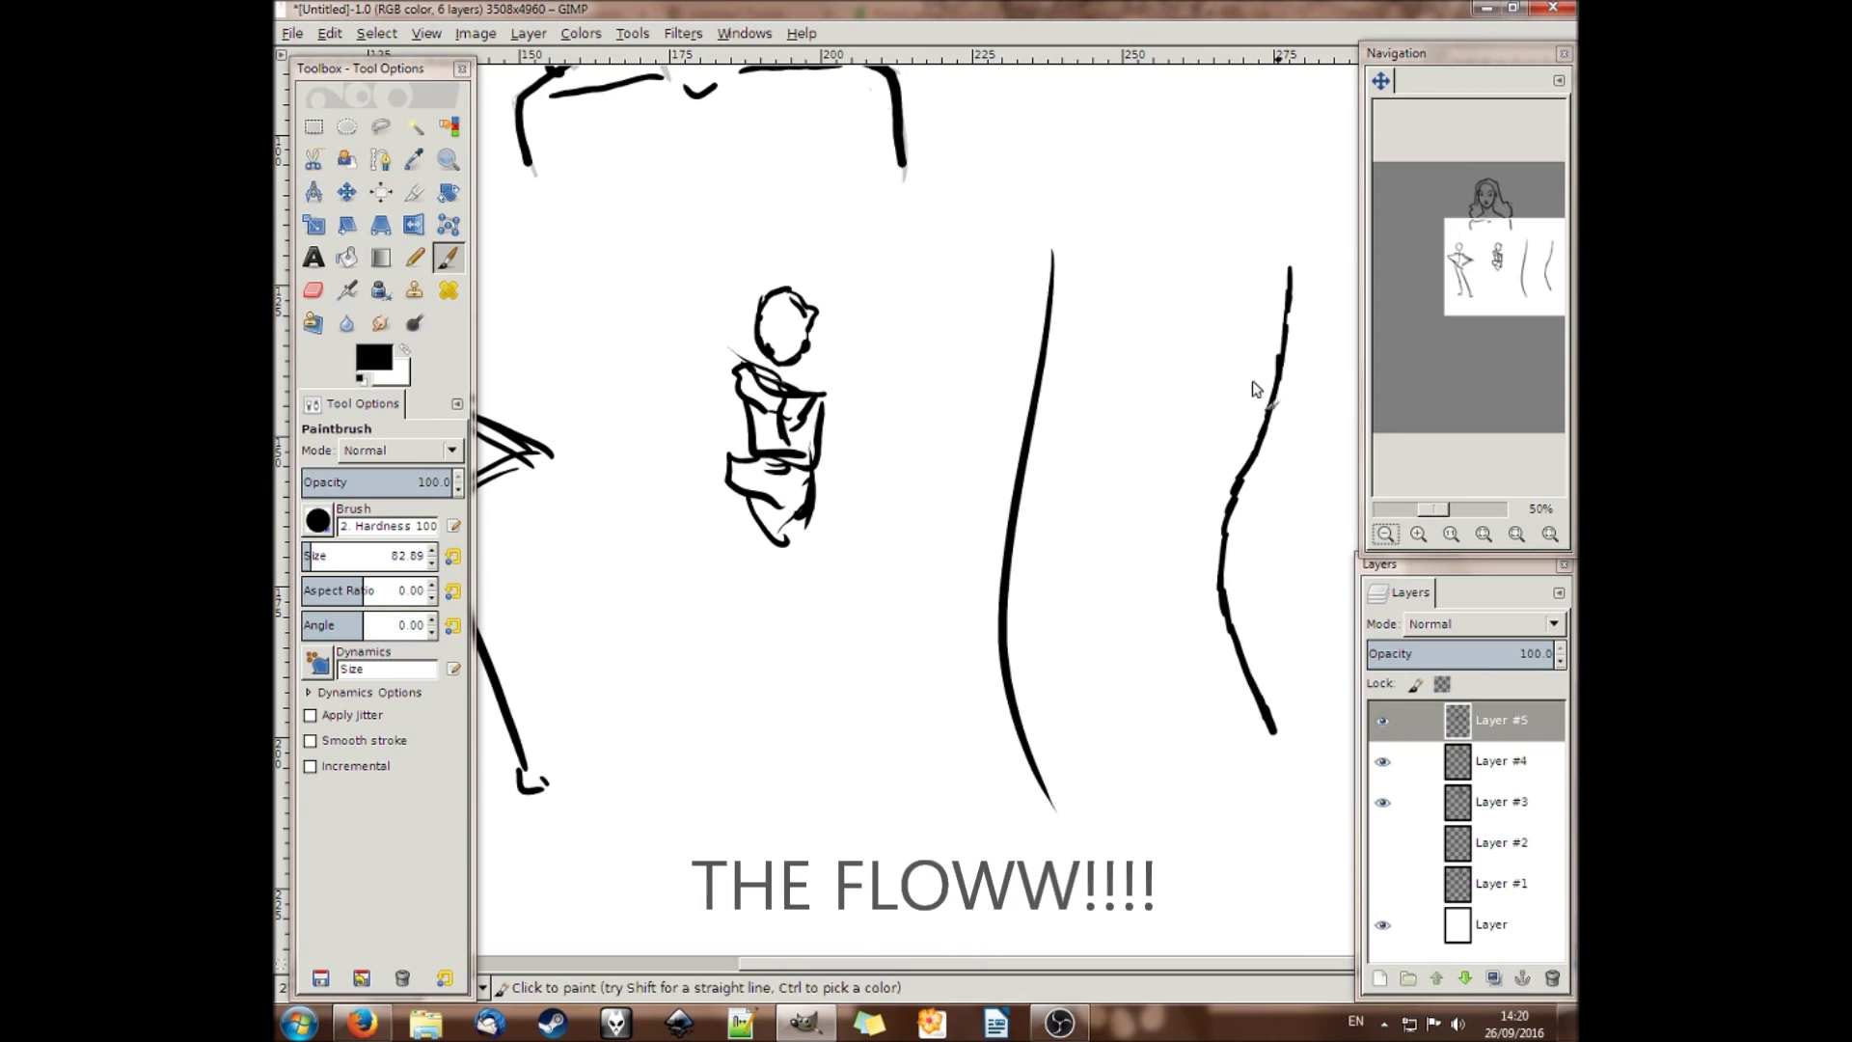
{"action": "left_click", "coordinate": [1382, 720]}
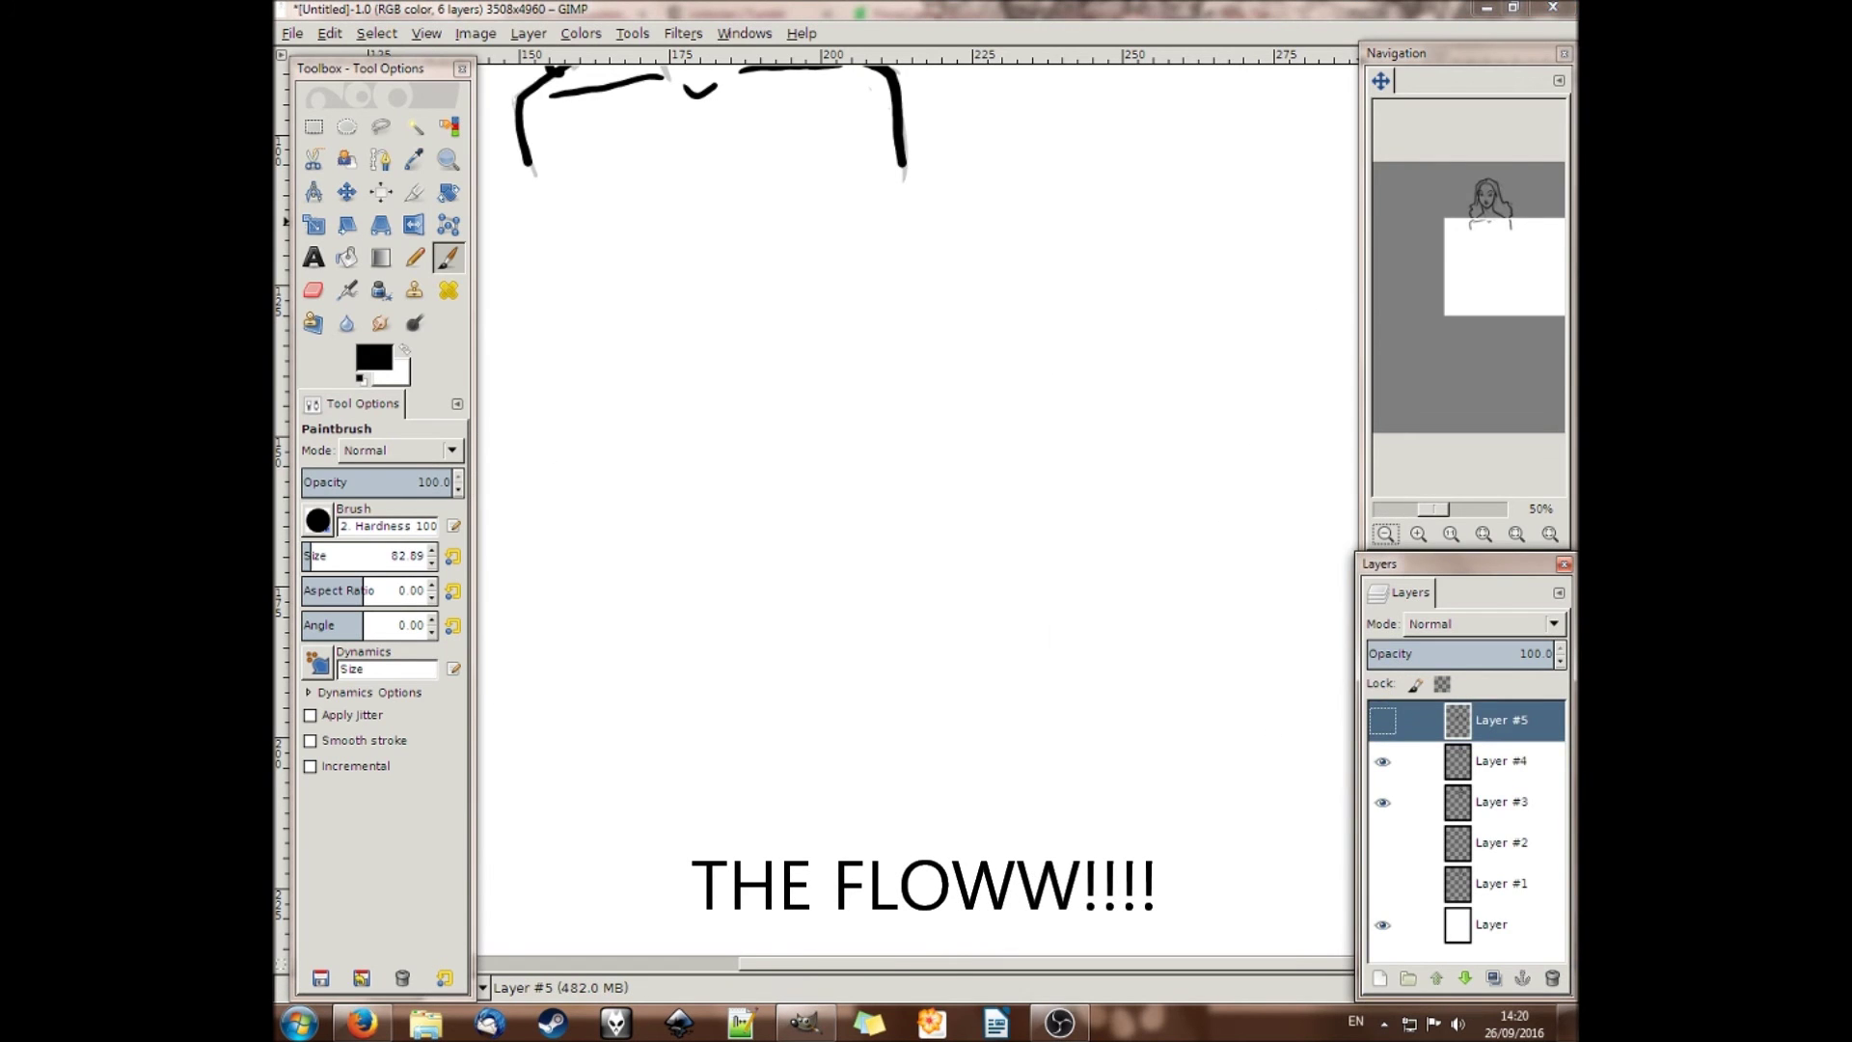
Add a new transparent layer and hide the grey sketch Layer #3
{"action": "left_click_drag", "start_coordinate": [1445, 231], "coordinate": [1423, 187]}
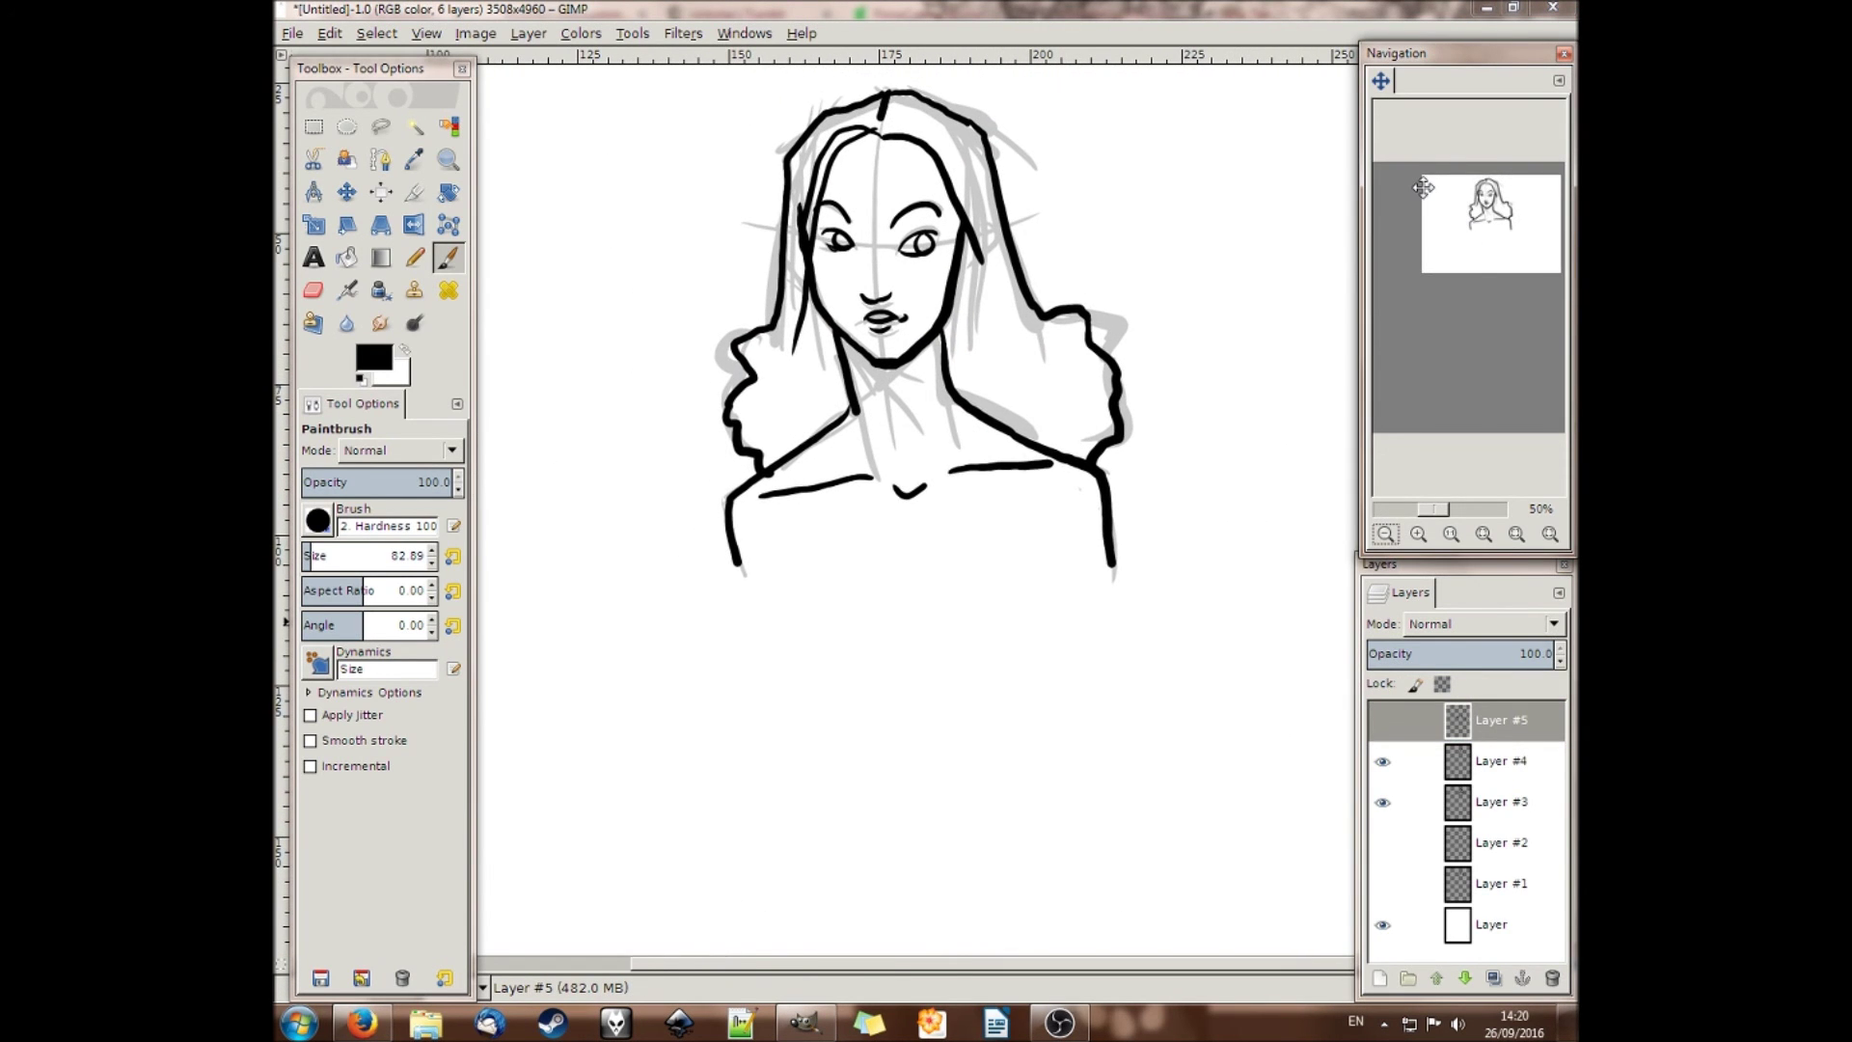
{"action": "left_click", "coordinate": [1379, 978]}
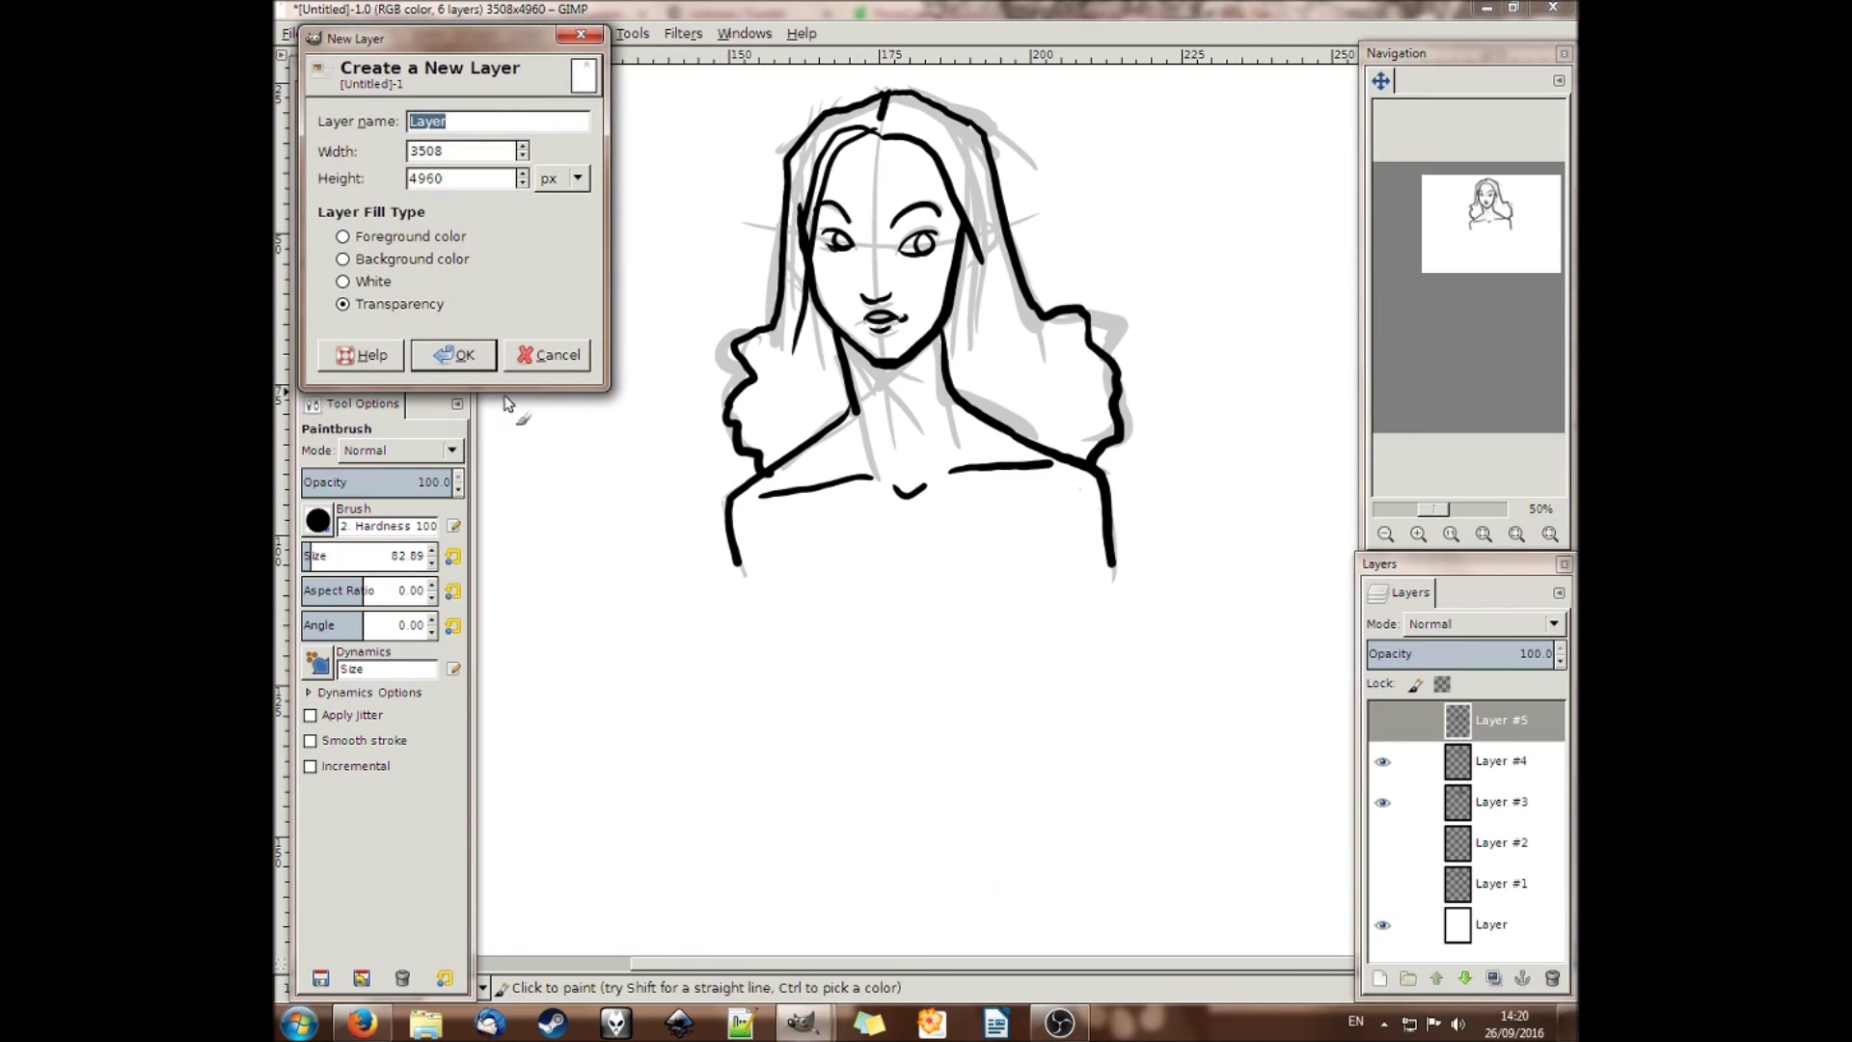
{"action": "left_click", "coordinate": [454, 355]}
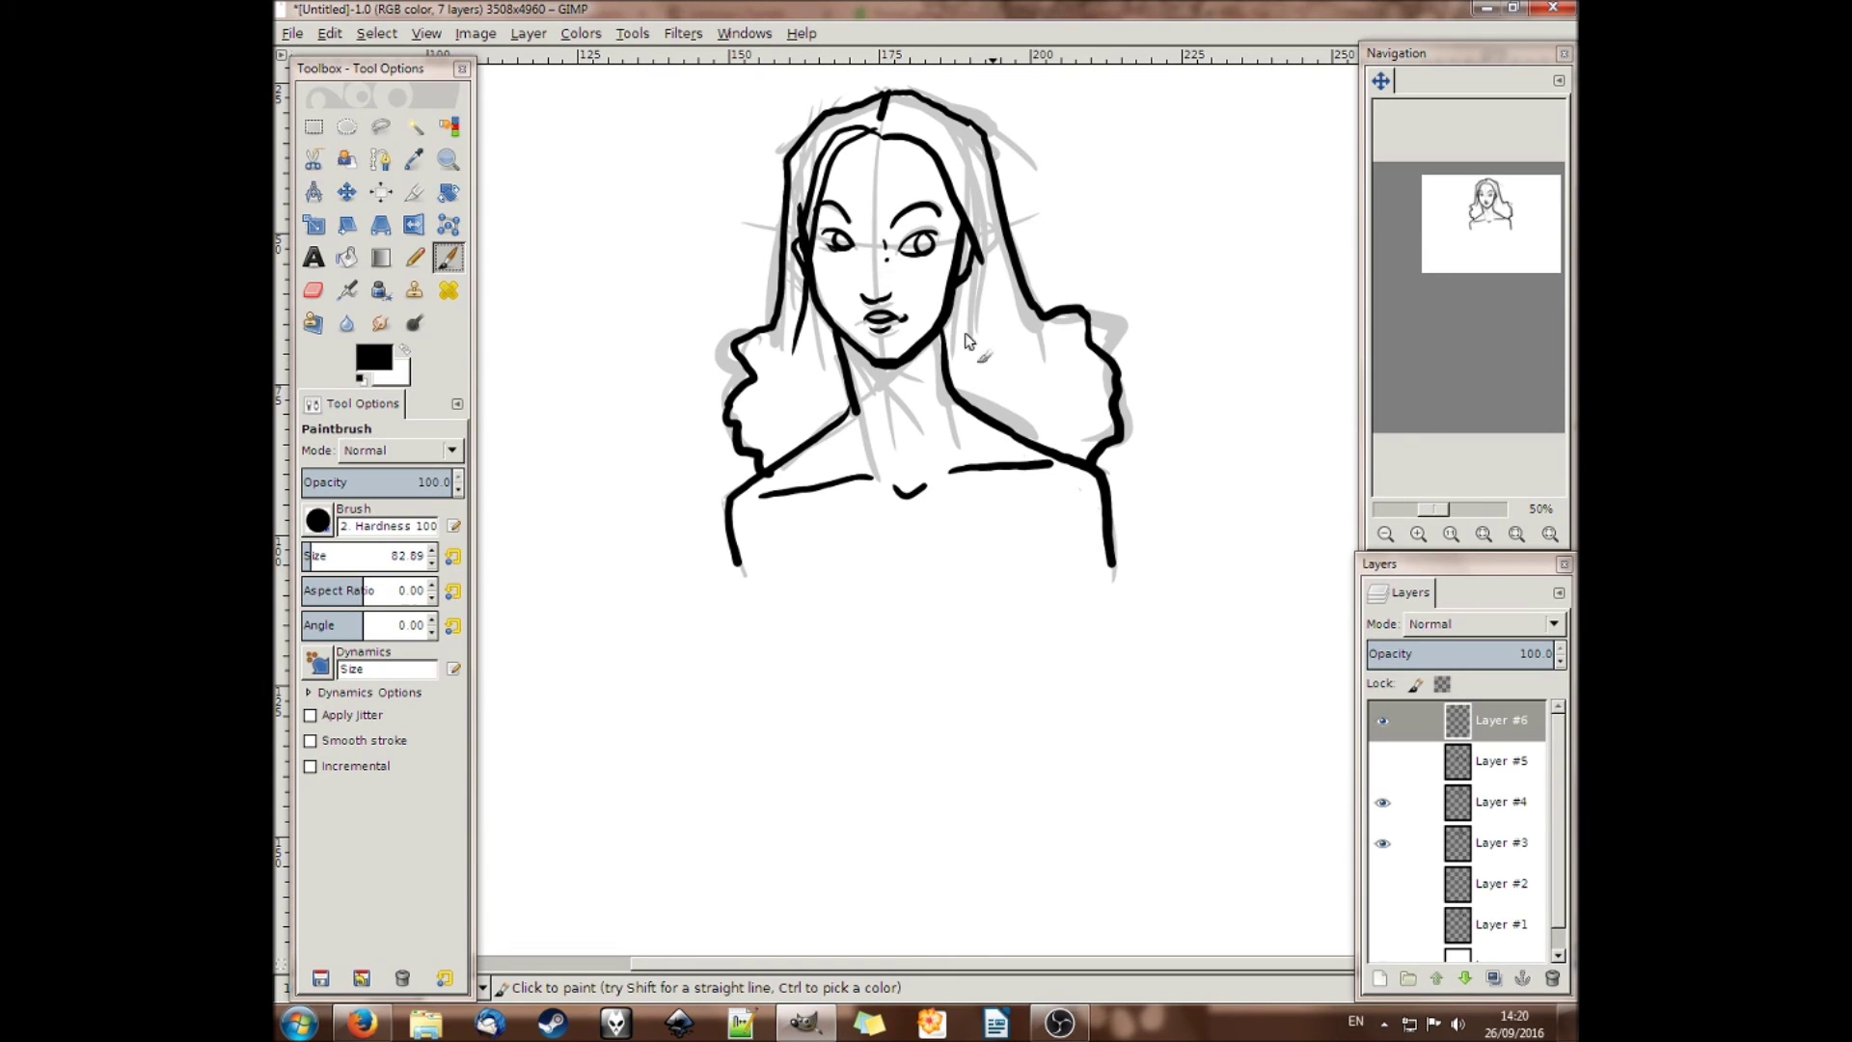
{"action": "left_click", "coordinate": [1382, 802]}
{"action": "left_click", "coordinate": [1382, 801]}
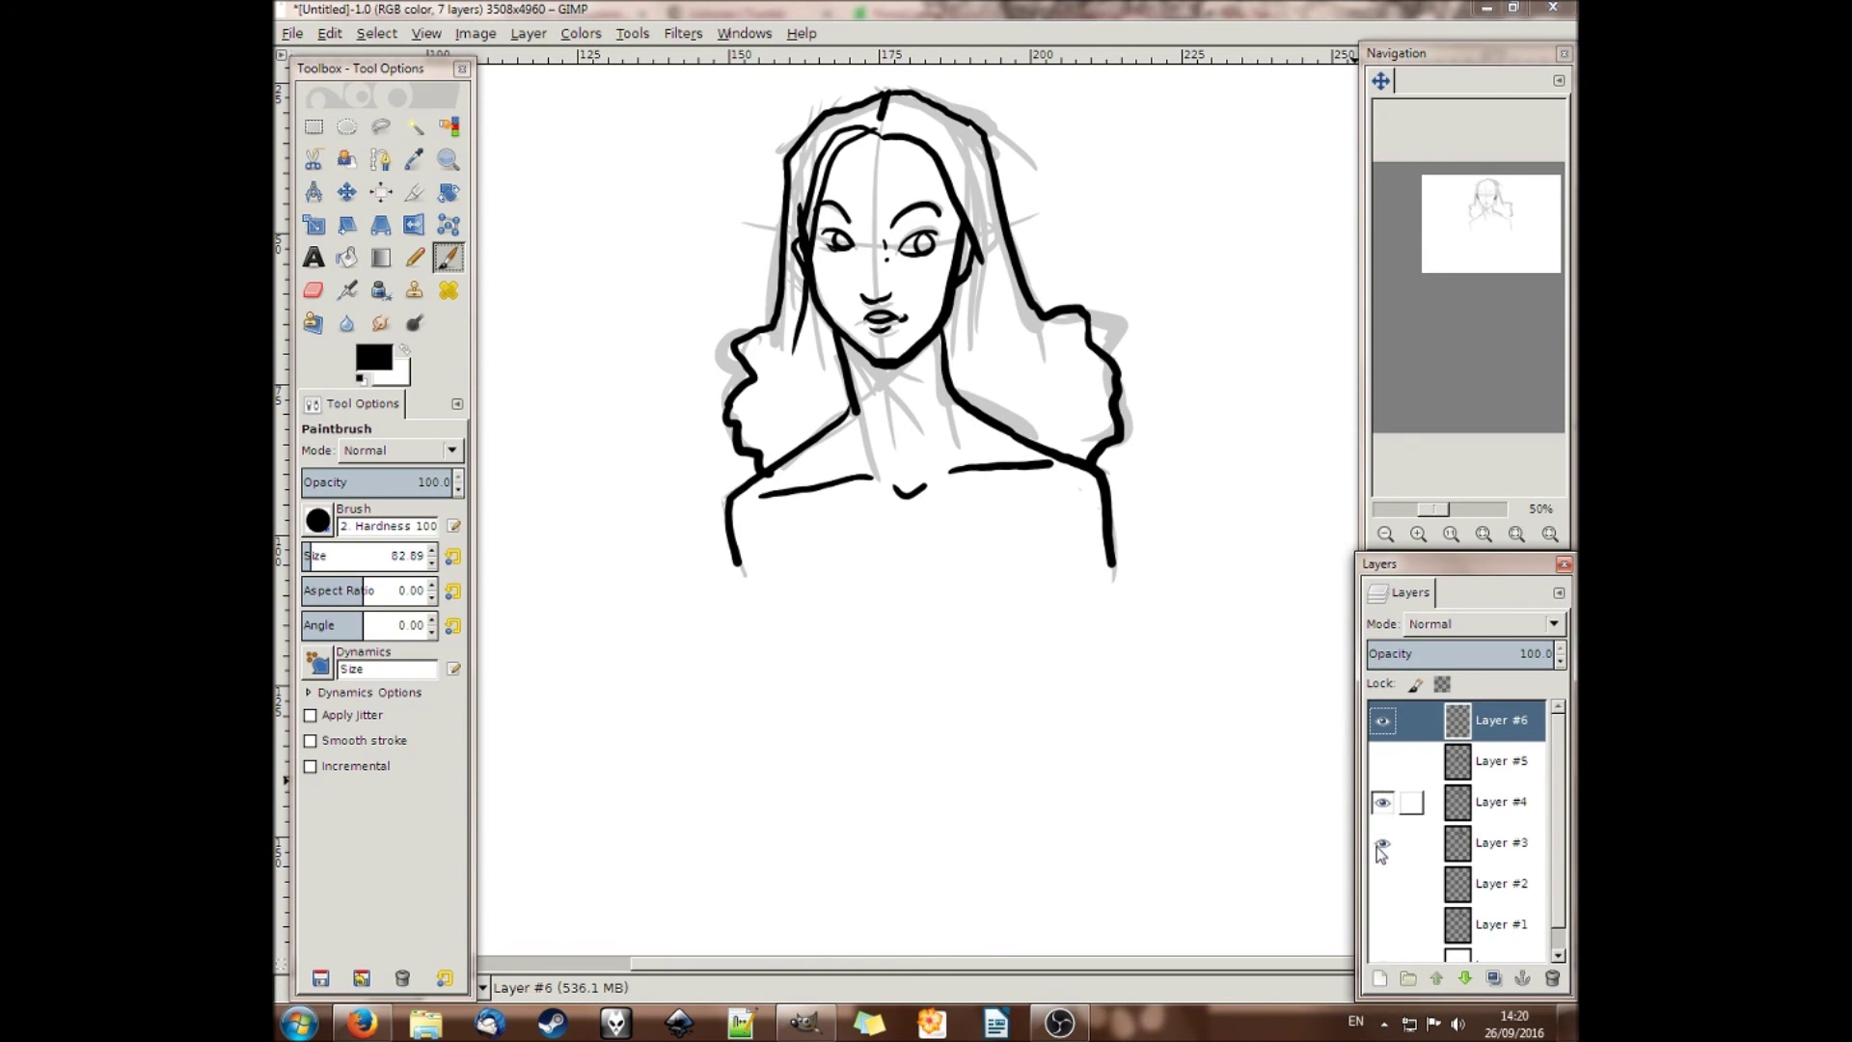
{"action": "left_click", "coordinate": [1382, 843]}
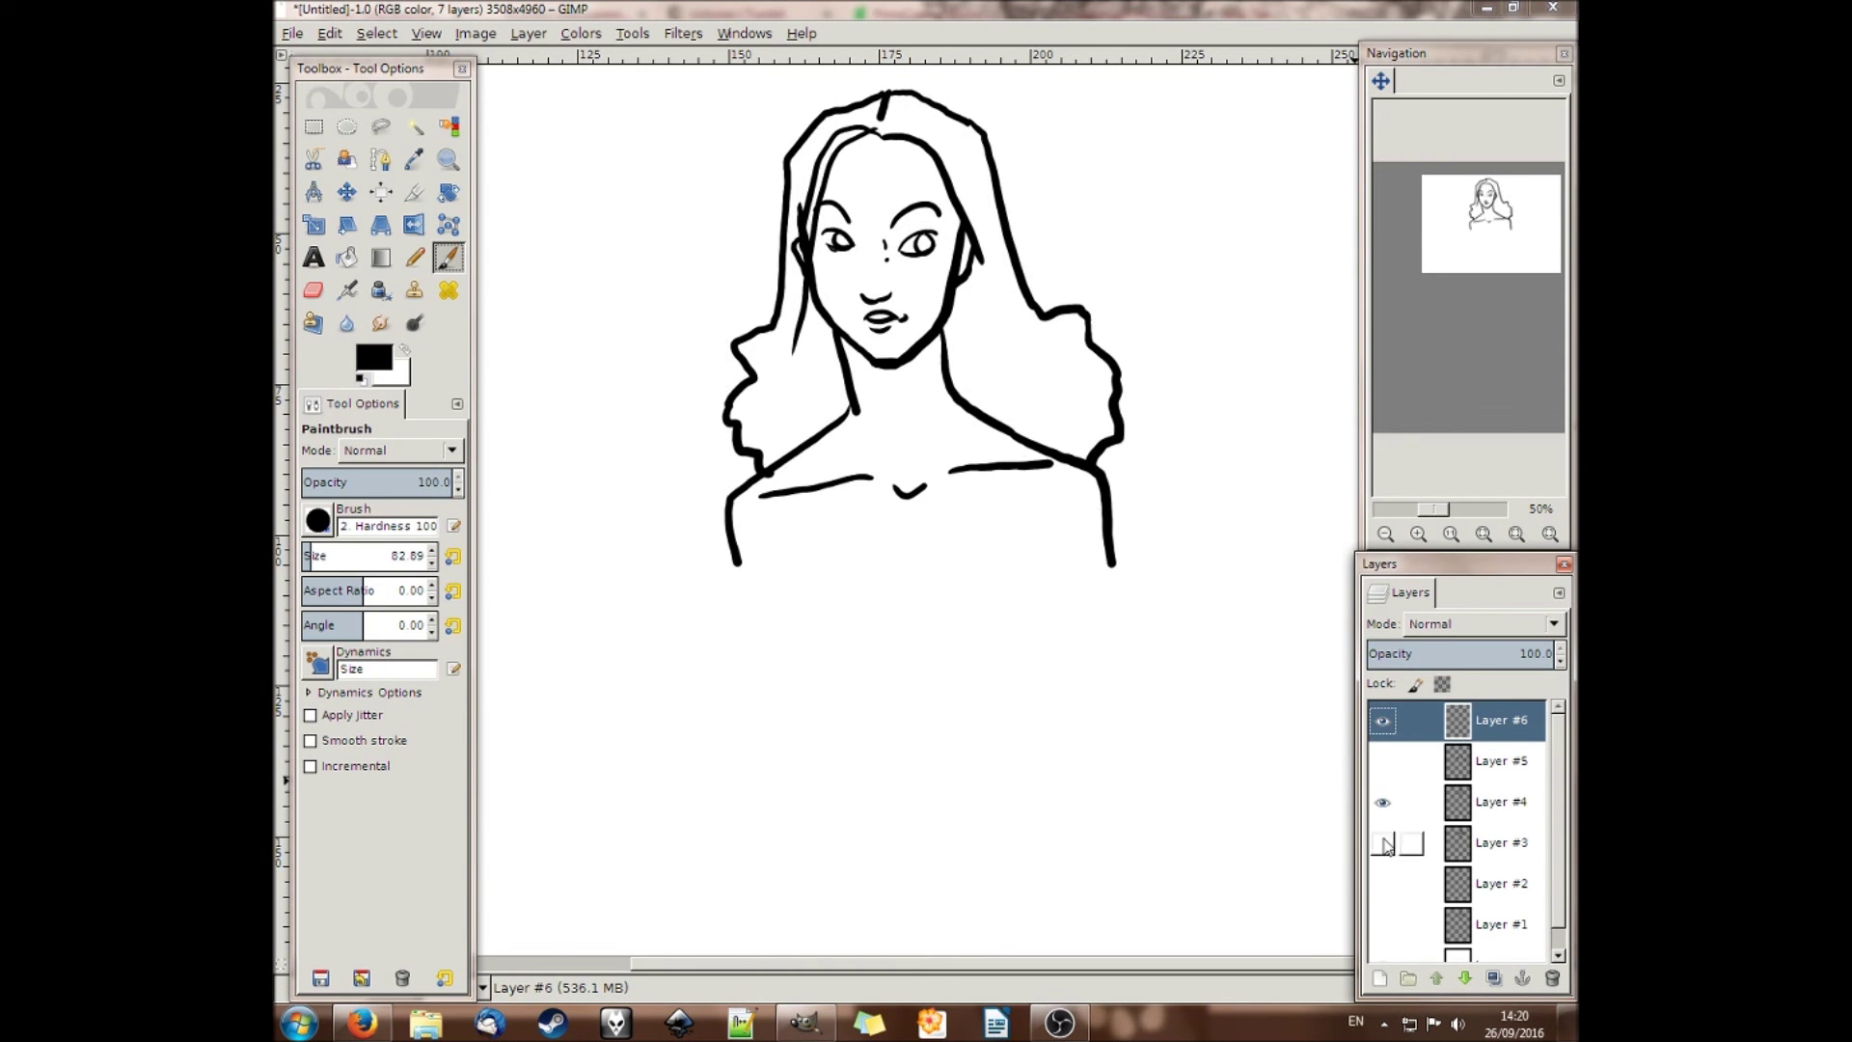
Move the new layer below Layer #5, delete it, then restore it with undo
{"action": "left_click_drag", "start_coordinate": [1497, 721], "coordinate": [1493, 761]}
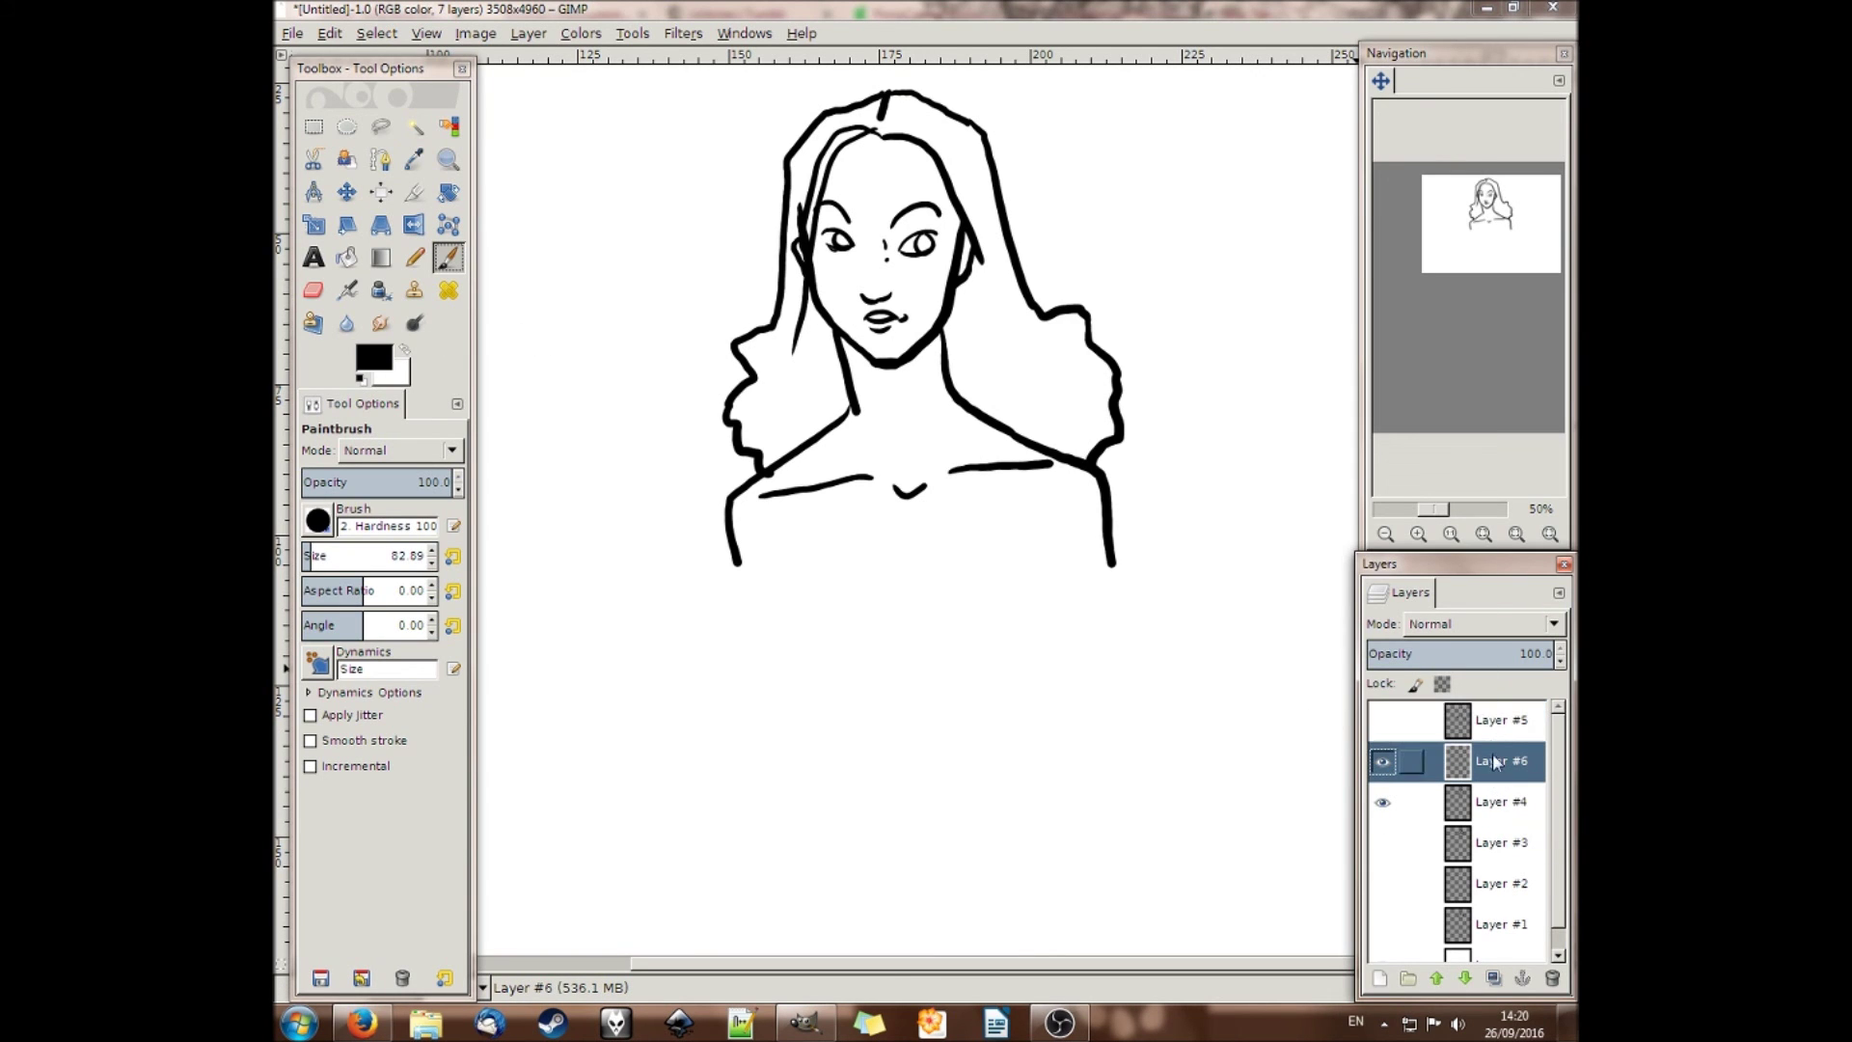
{"action": "right_click", "coordinate": [1492, 761]}
{"action": "left_click", "coordinate": [1401, 381]}
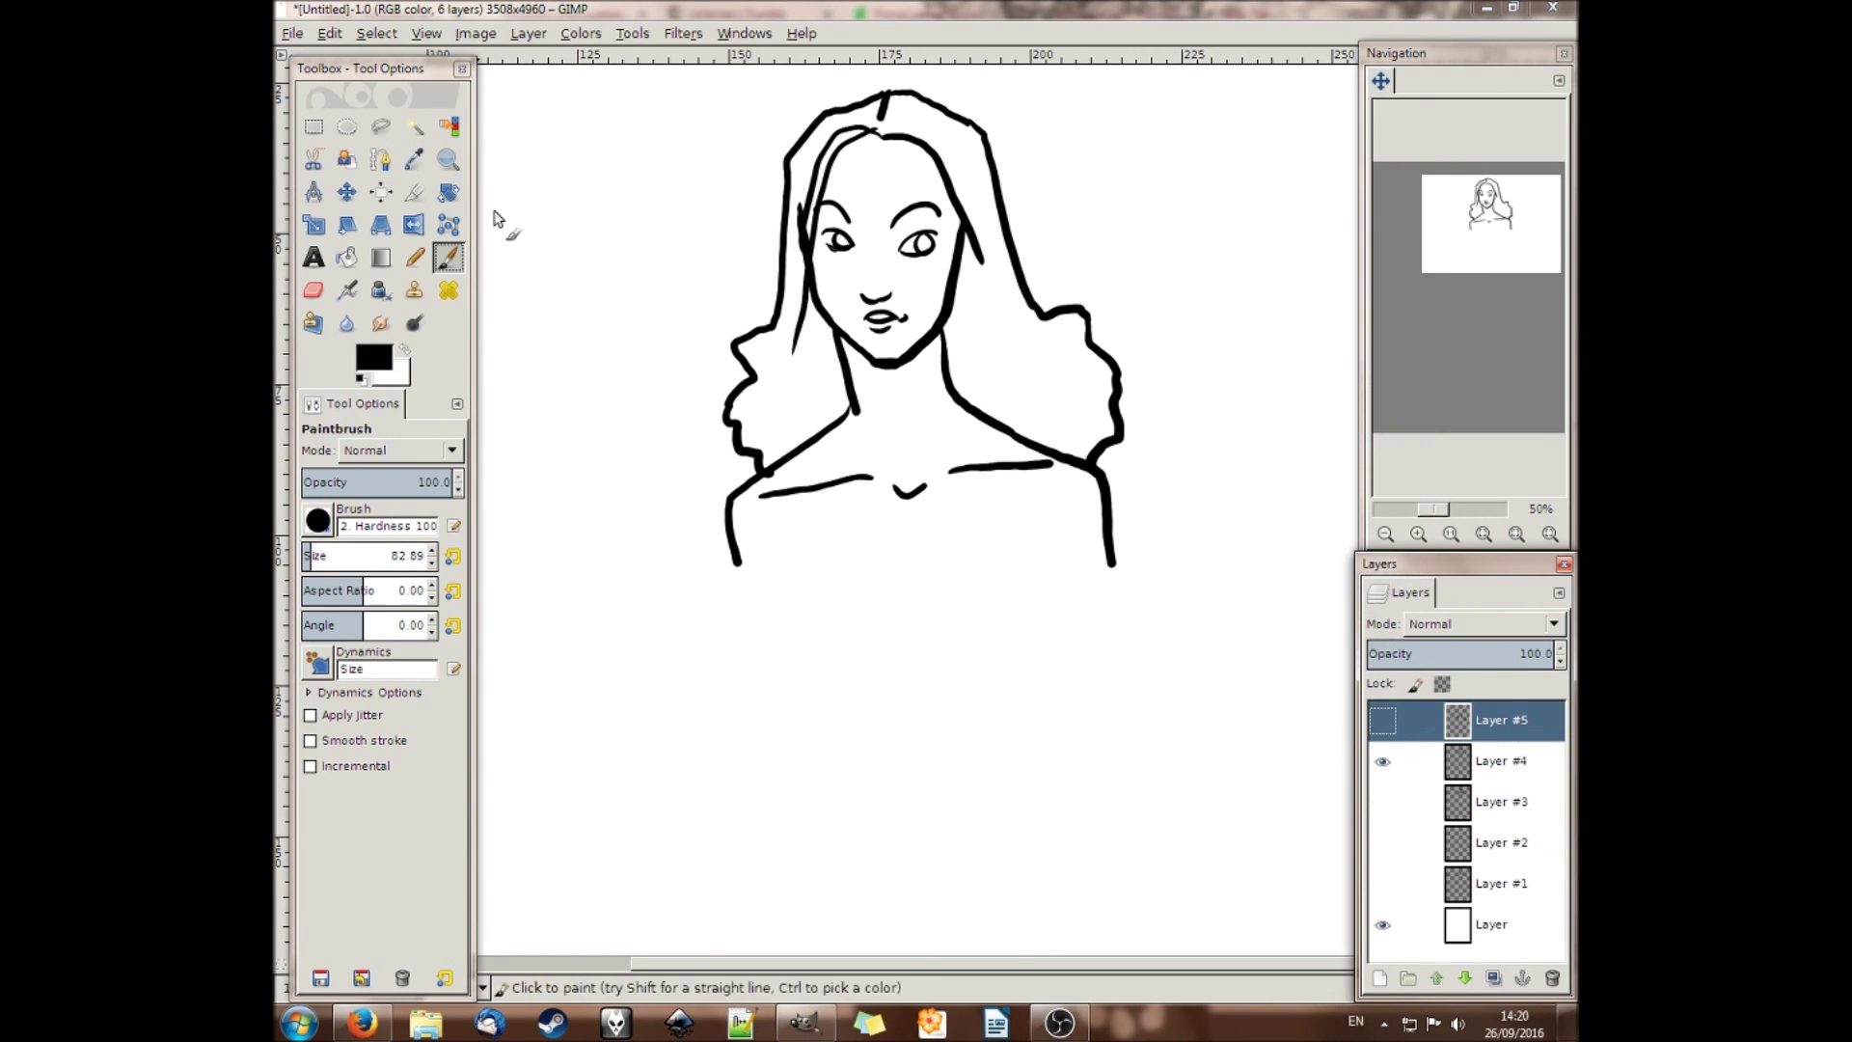
{"action": "left_click", "coordinate": [328, 33]}
{"action": "left_click", "coordinate": [371, 55]}
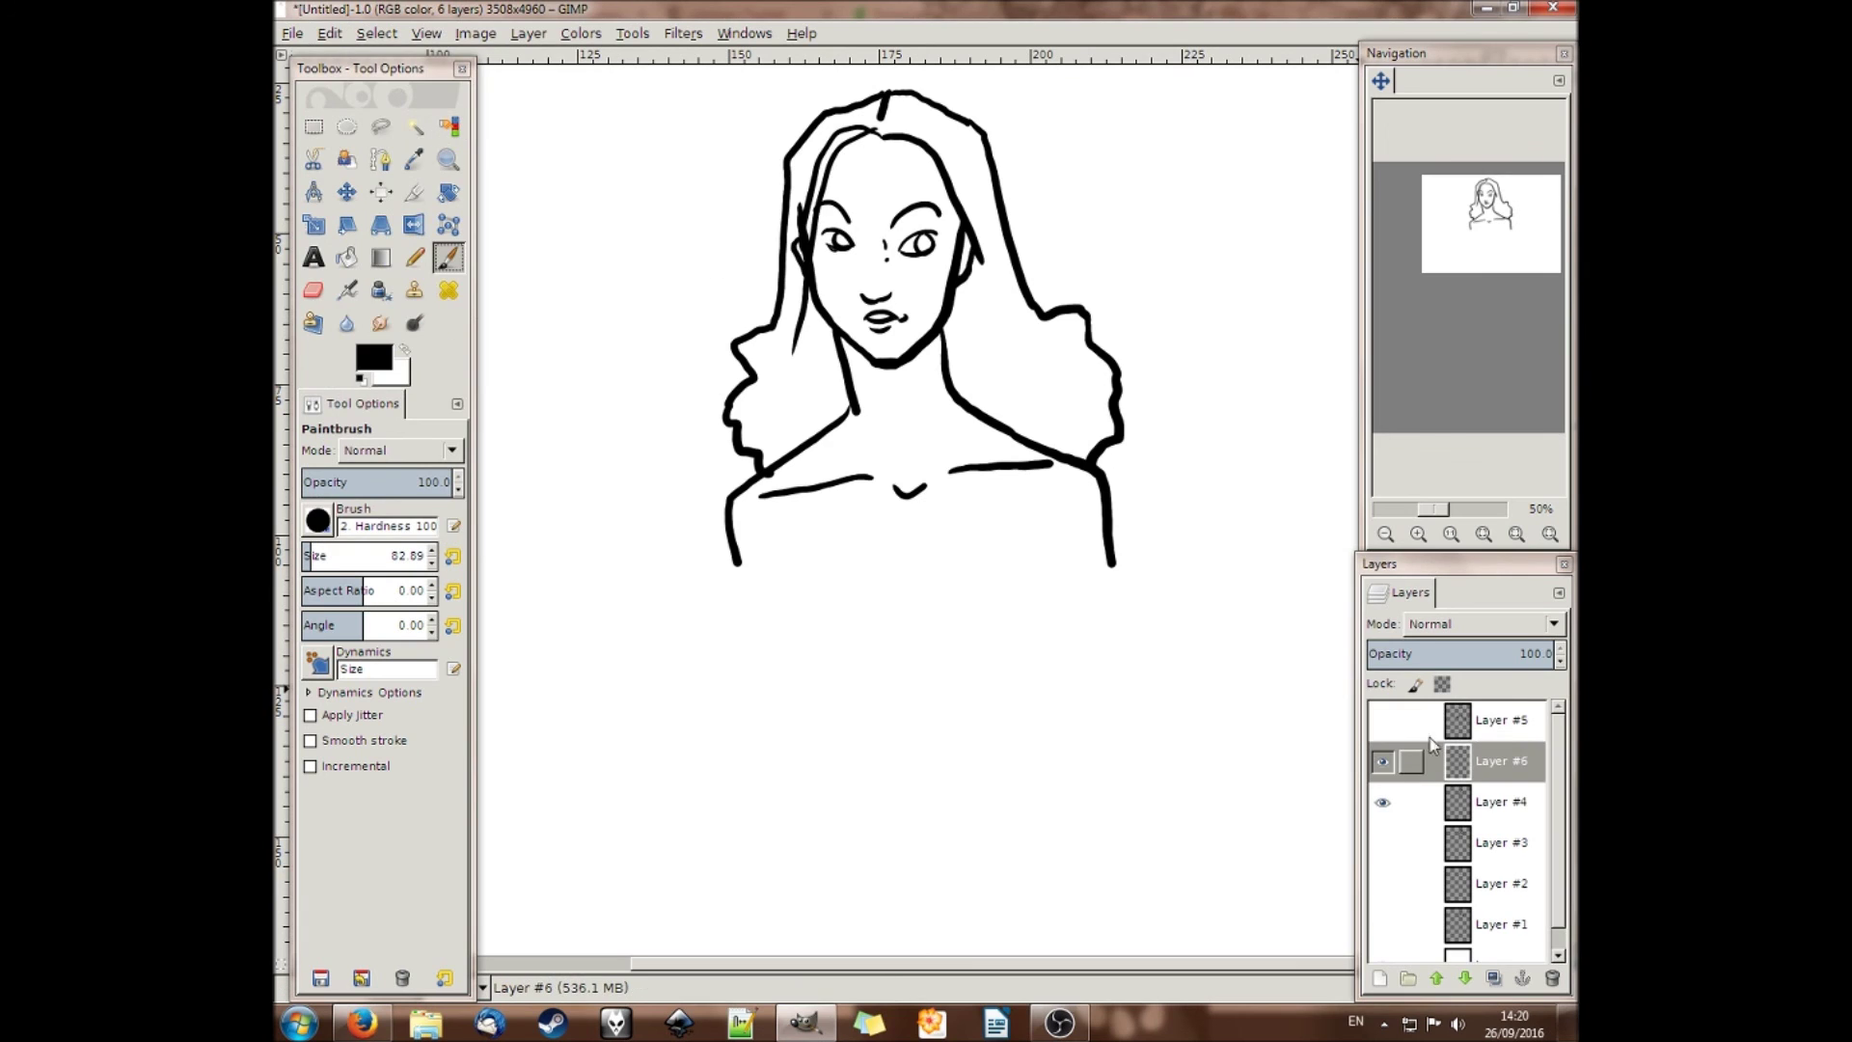
{"action": "right_click", "coordinate": [1507, 761]}
Merge the new layer into the ink layer and shift the inked portrait to the right
{"action": "left_click", "coordinate": [1329, 378]}
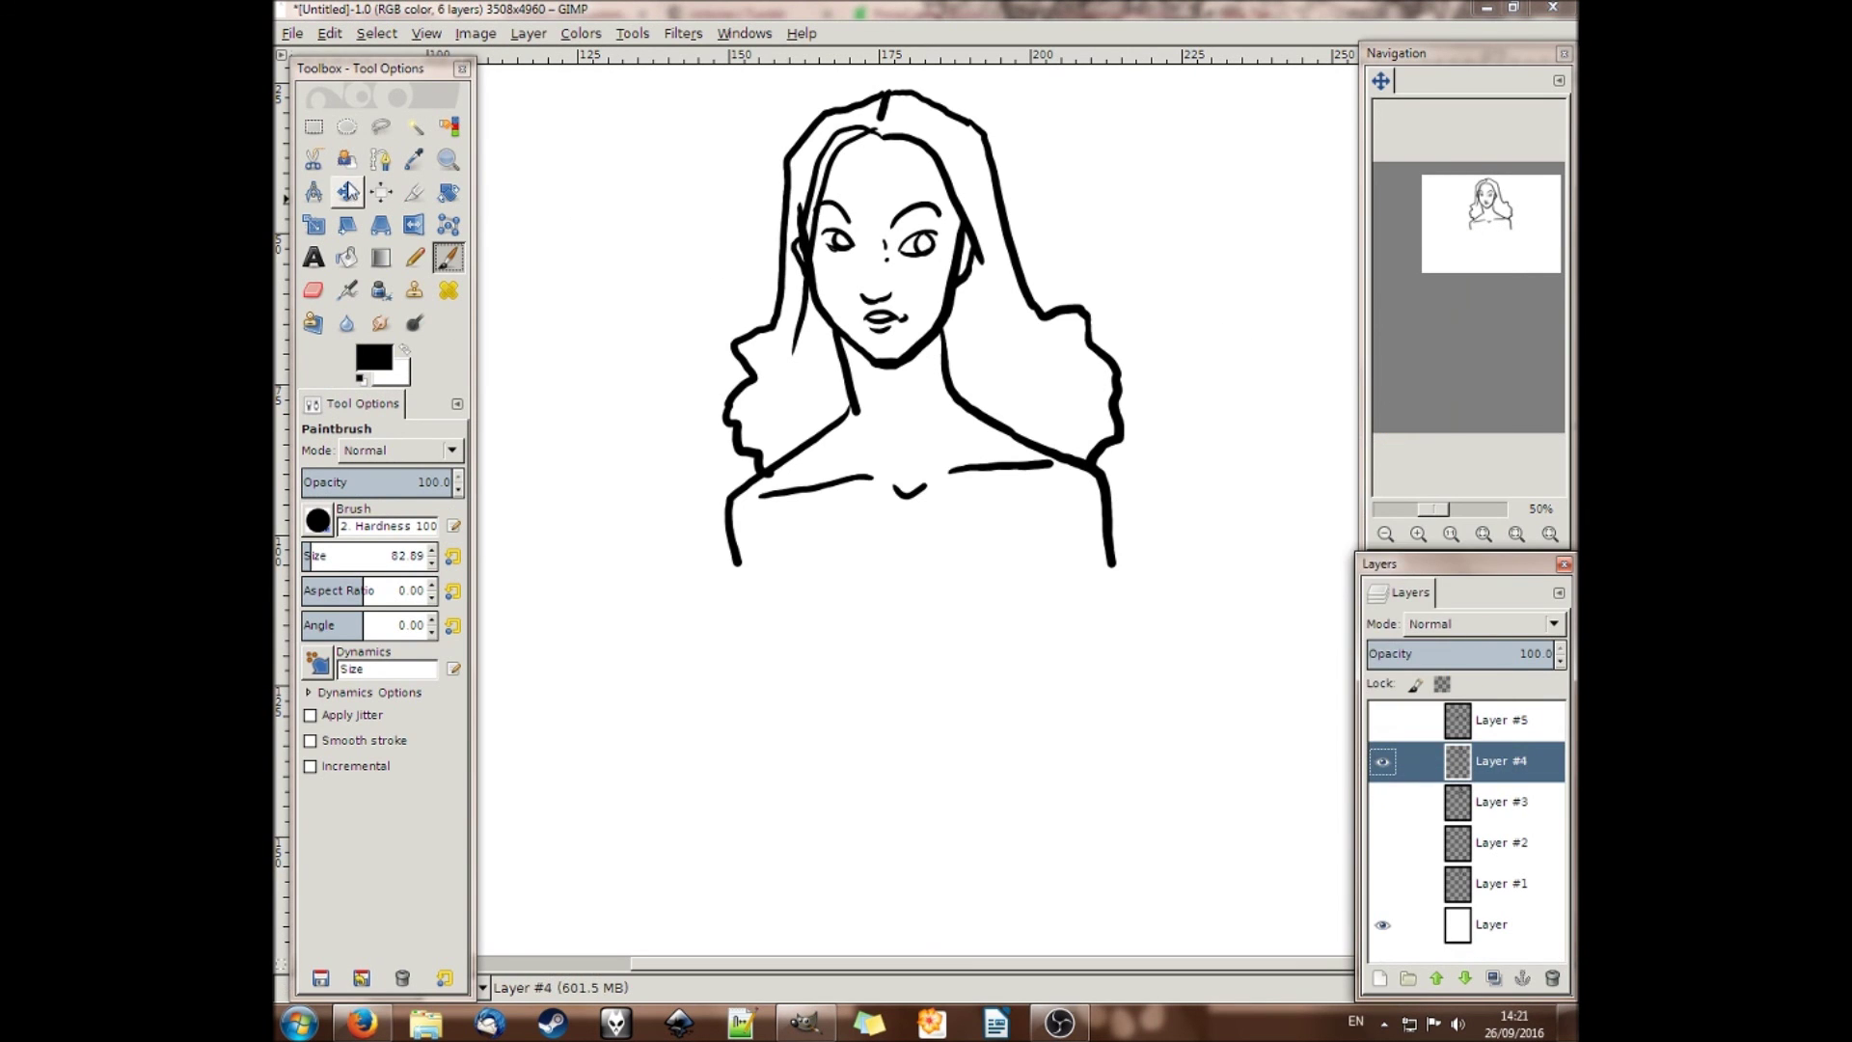
{"action": "left_click", "coordinate": [347, 192]}
{"action": "left_click_drag", "start_coordinate": [1085, 311], "coordinate": [1273, 299]}
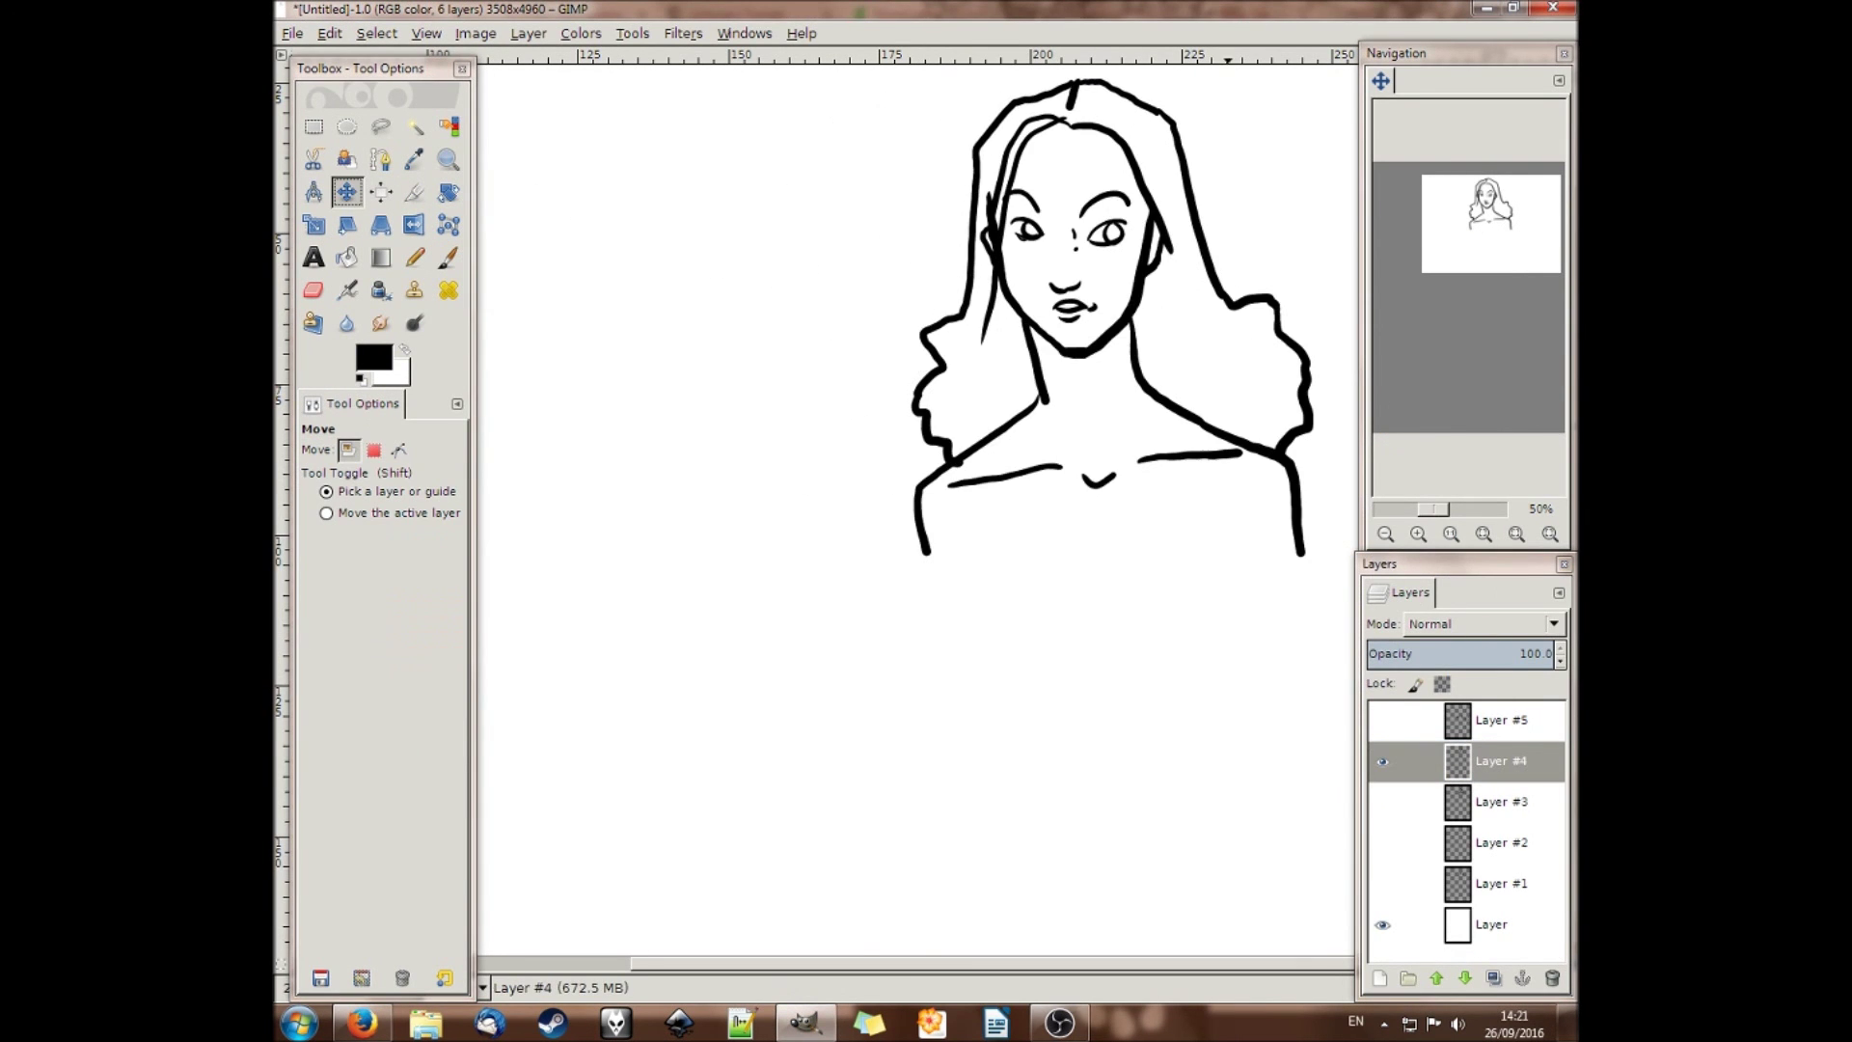
Compare the Layer #2 and Layer #3 sketches, setting Layer #3 to full opacity before hiding it
{"action": "left_click", "coordinate": [1390, 805]}
{"action": "left_click", "coordinate": [1390, 805]}
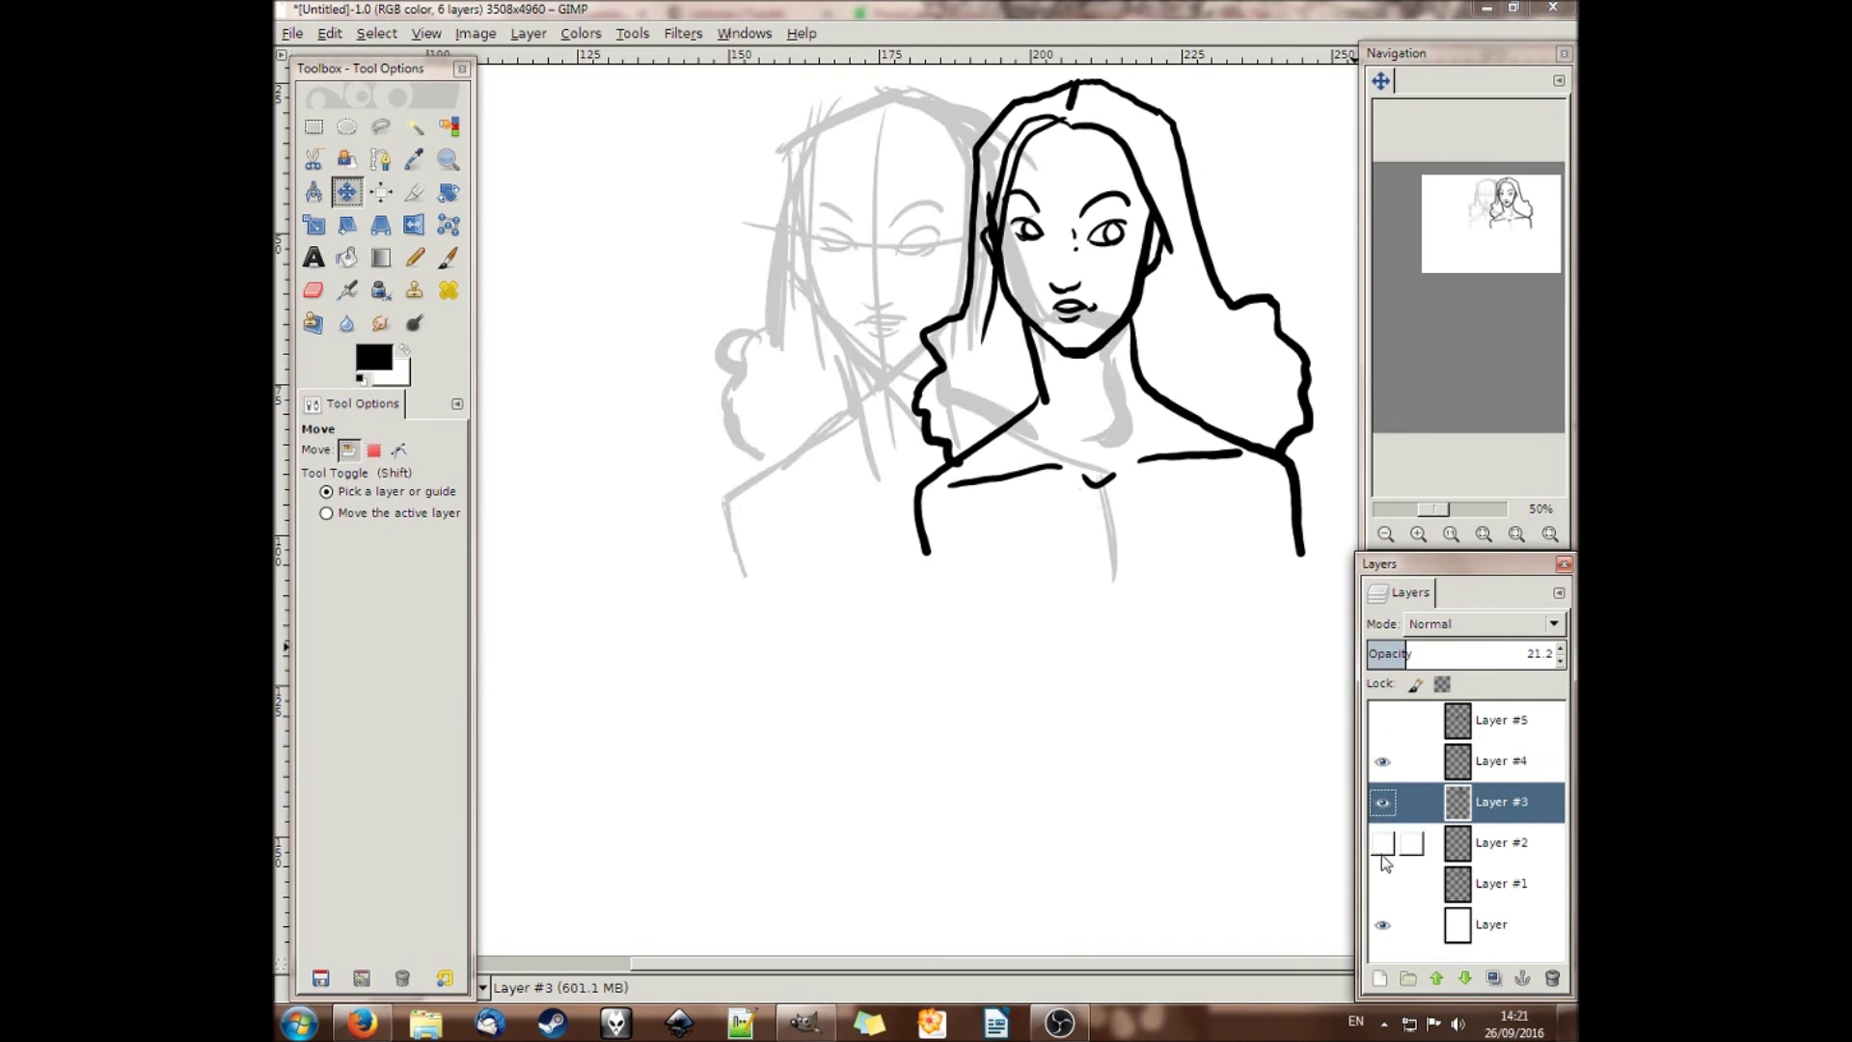
{"action": "left_click", "coordinate": [1387, 844]}
{"action": "left_click", "coordinate": [1384, 842]}
{"action": "left_click_drag", "start_coordinate": [1417, 654], "coordinate": [1562, 654]}
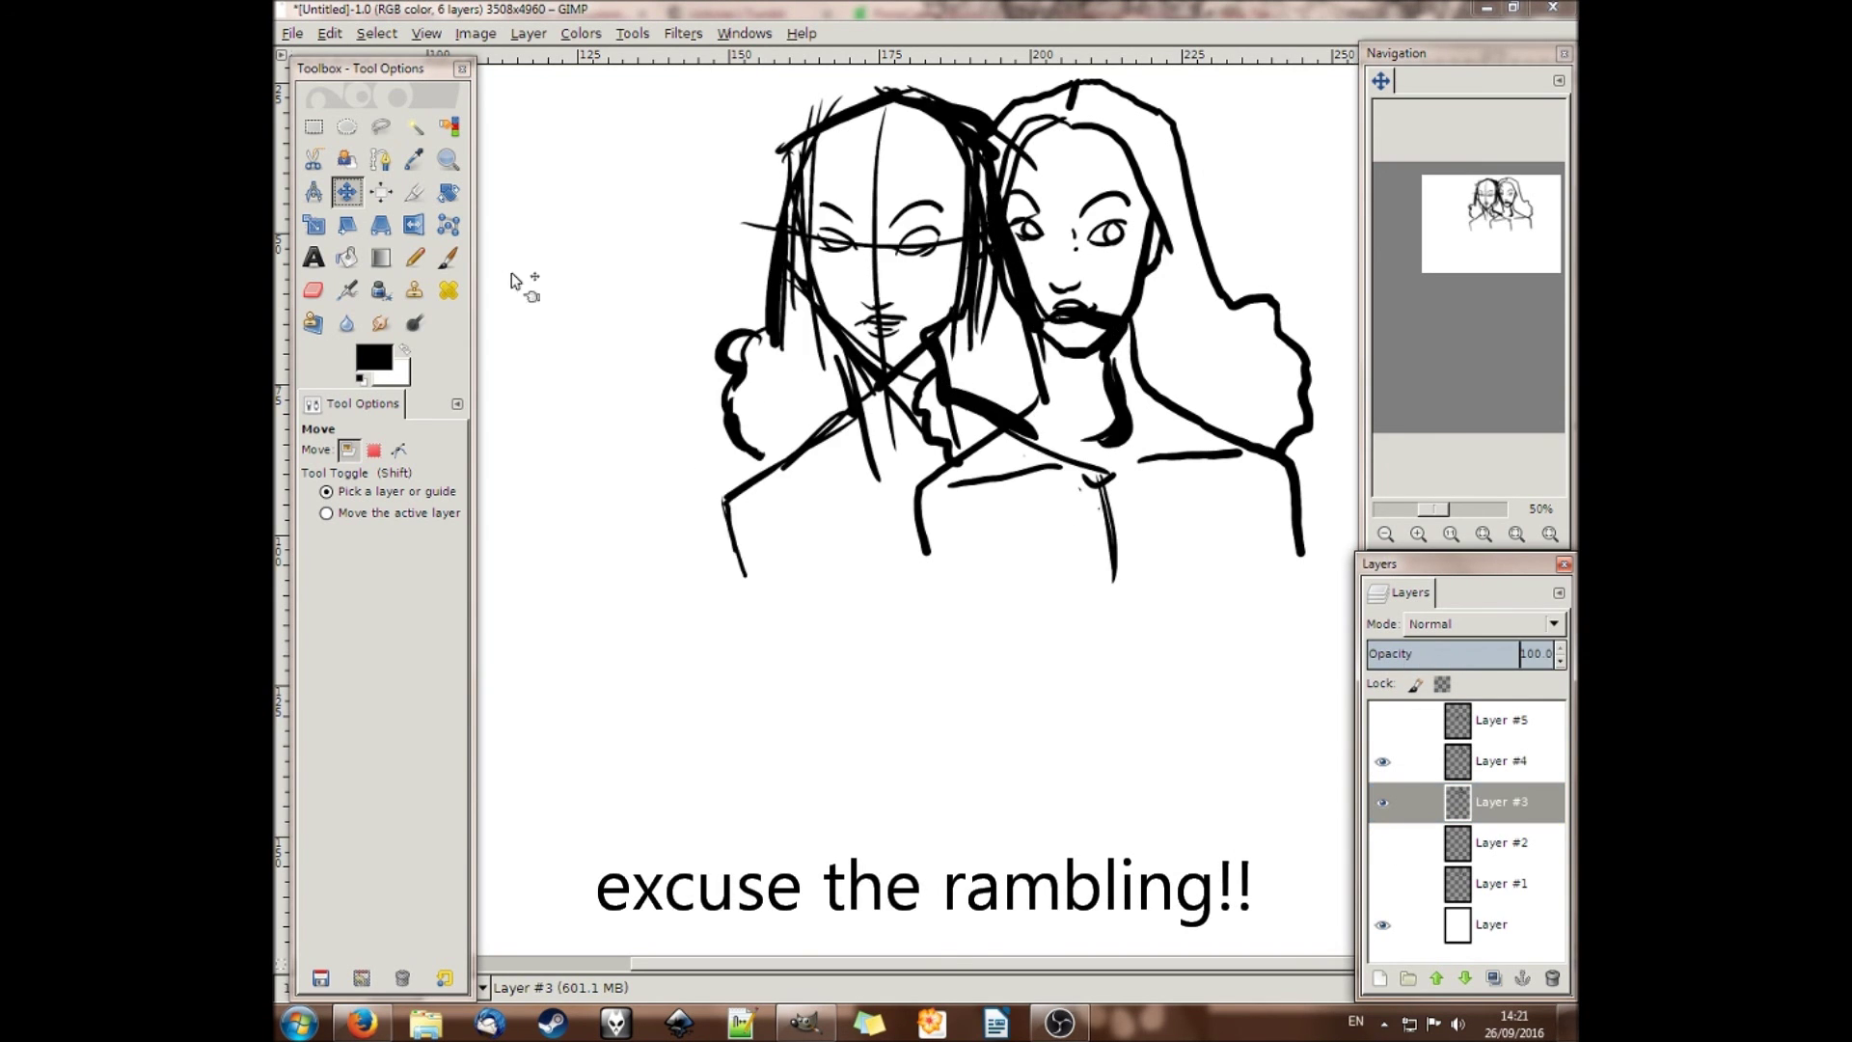
{"action": "left_click", "coordinate": [1382, 801]}
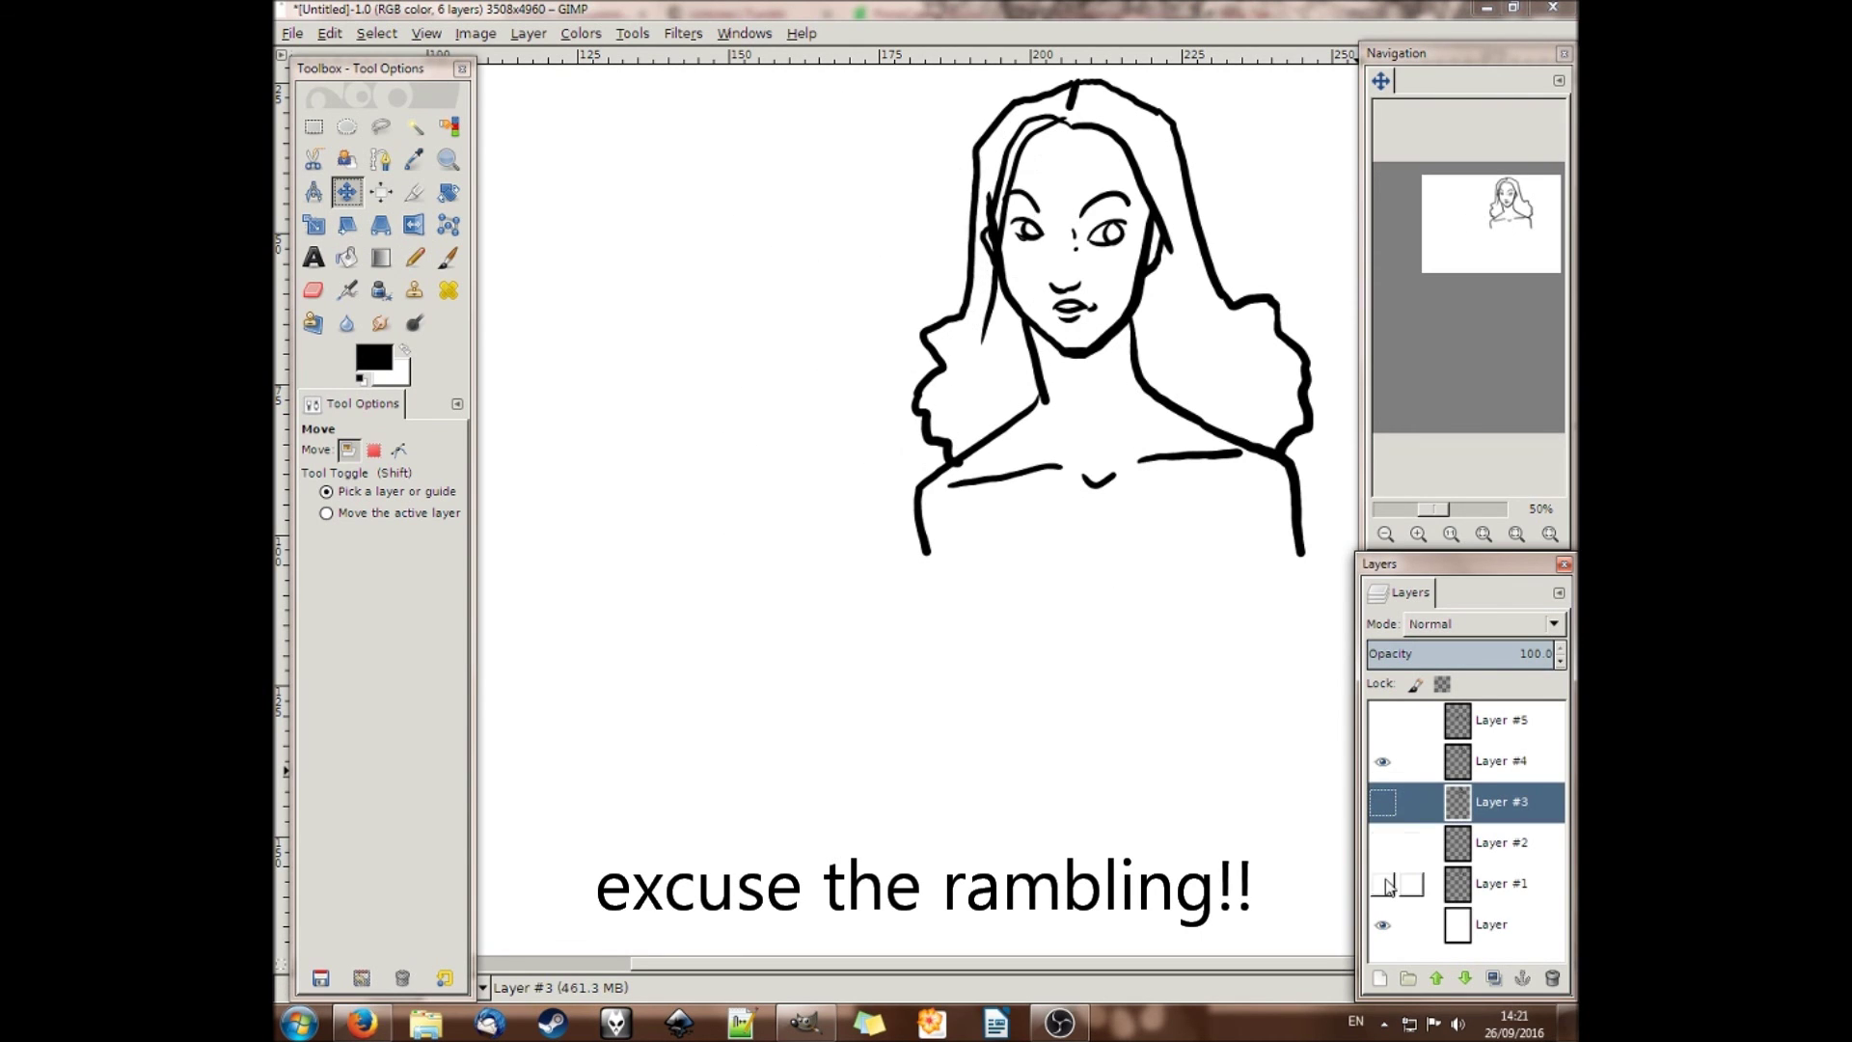
Move the Layer #1 rough sketch left of the portrait at 100 opacity, then hide both layers
{"action": "left_click", "coordinate": [1382, 883]}
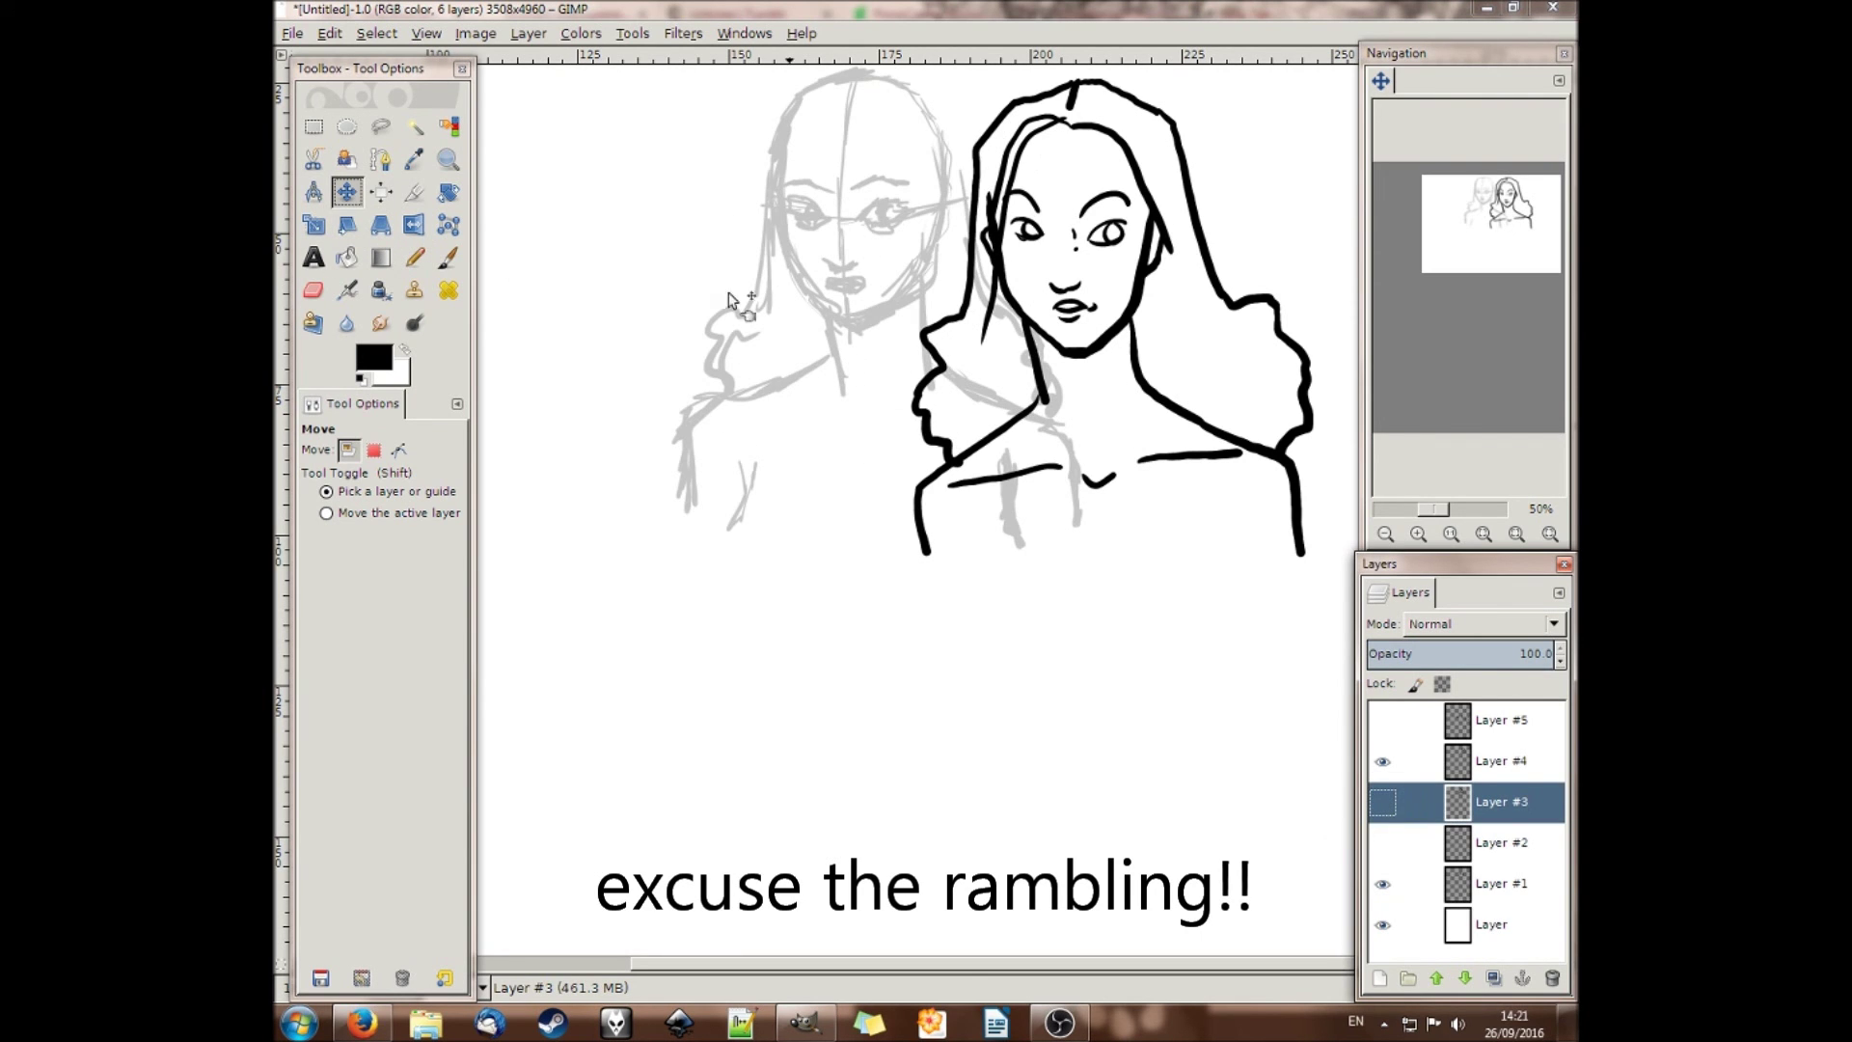
{"action": "left_click_drag", "start_coordinate": [846, 324], "coordinate": [710, 335]}
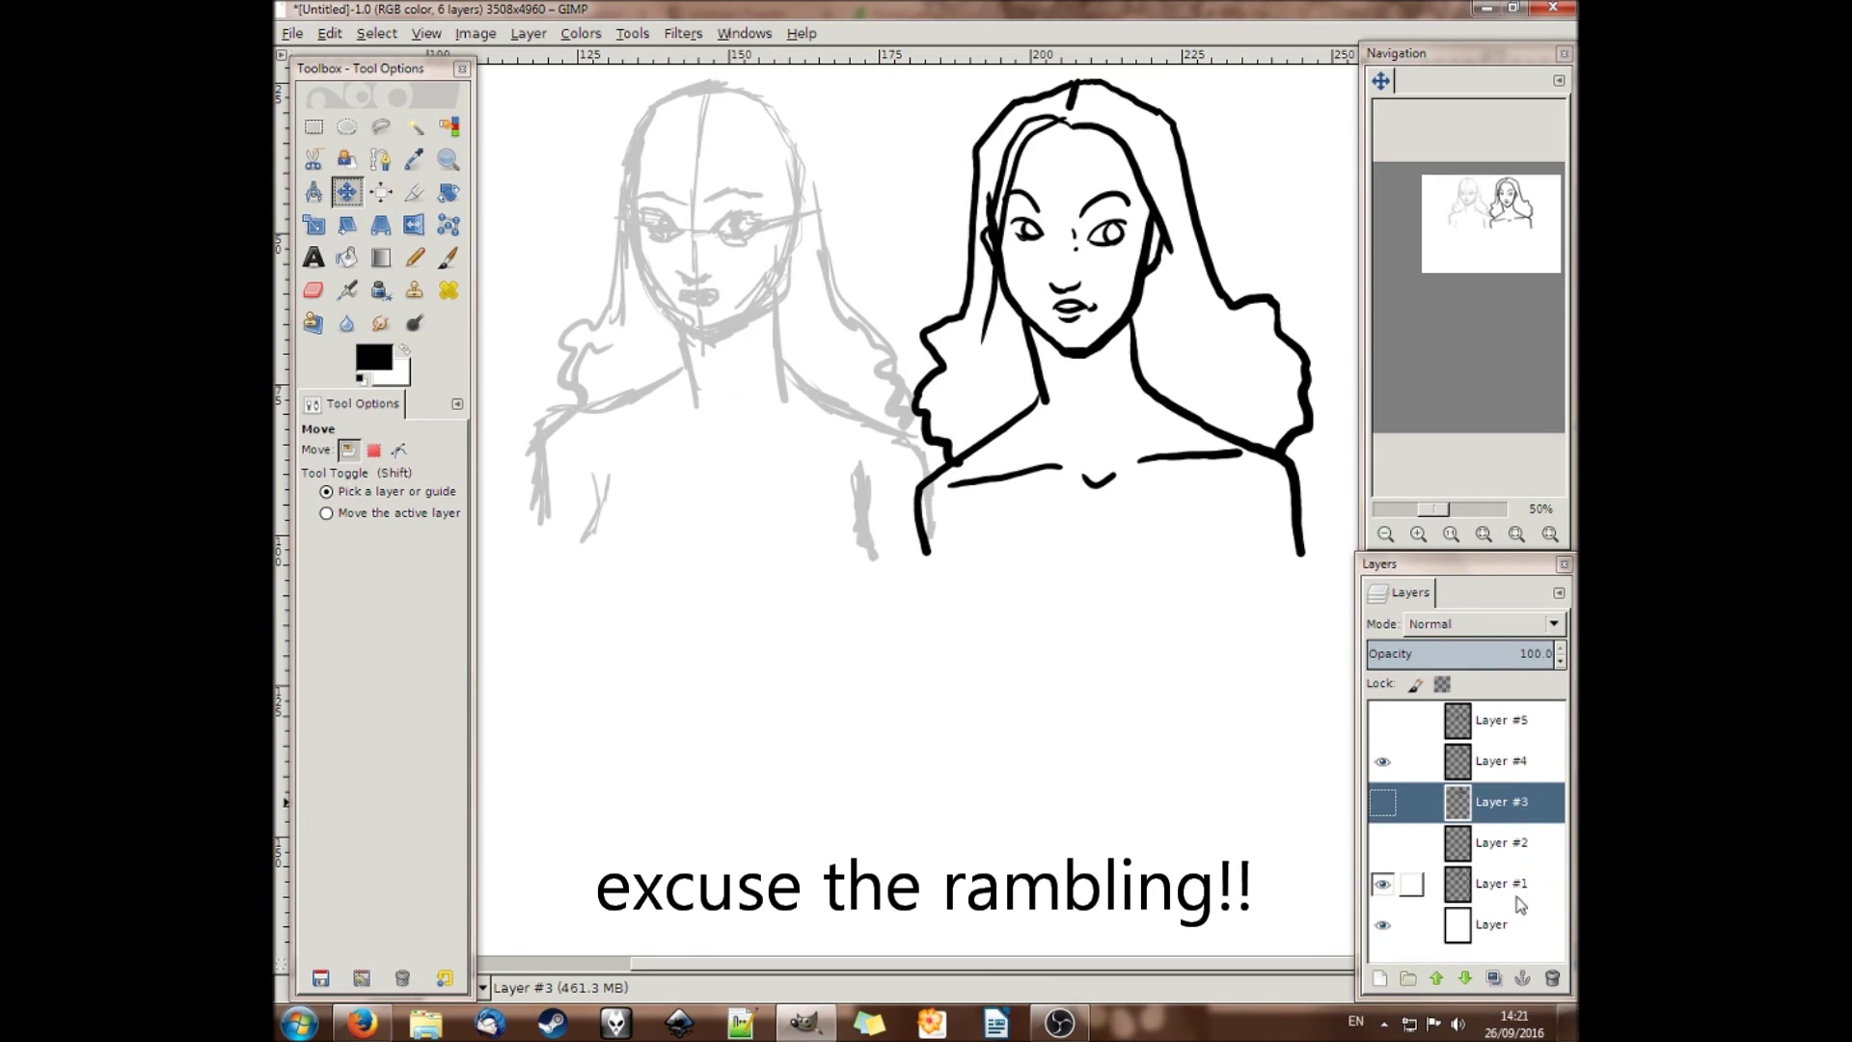
{"action": "left_click_drag", "start_coordinate": [1418, 654], "coordinate": [1558, 654]}
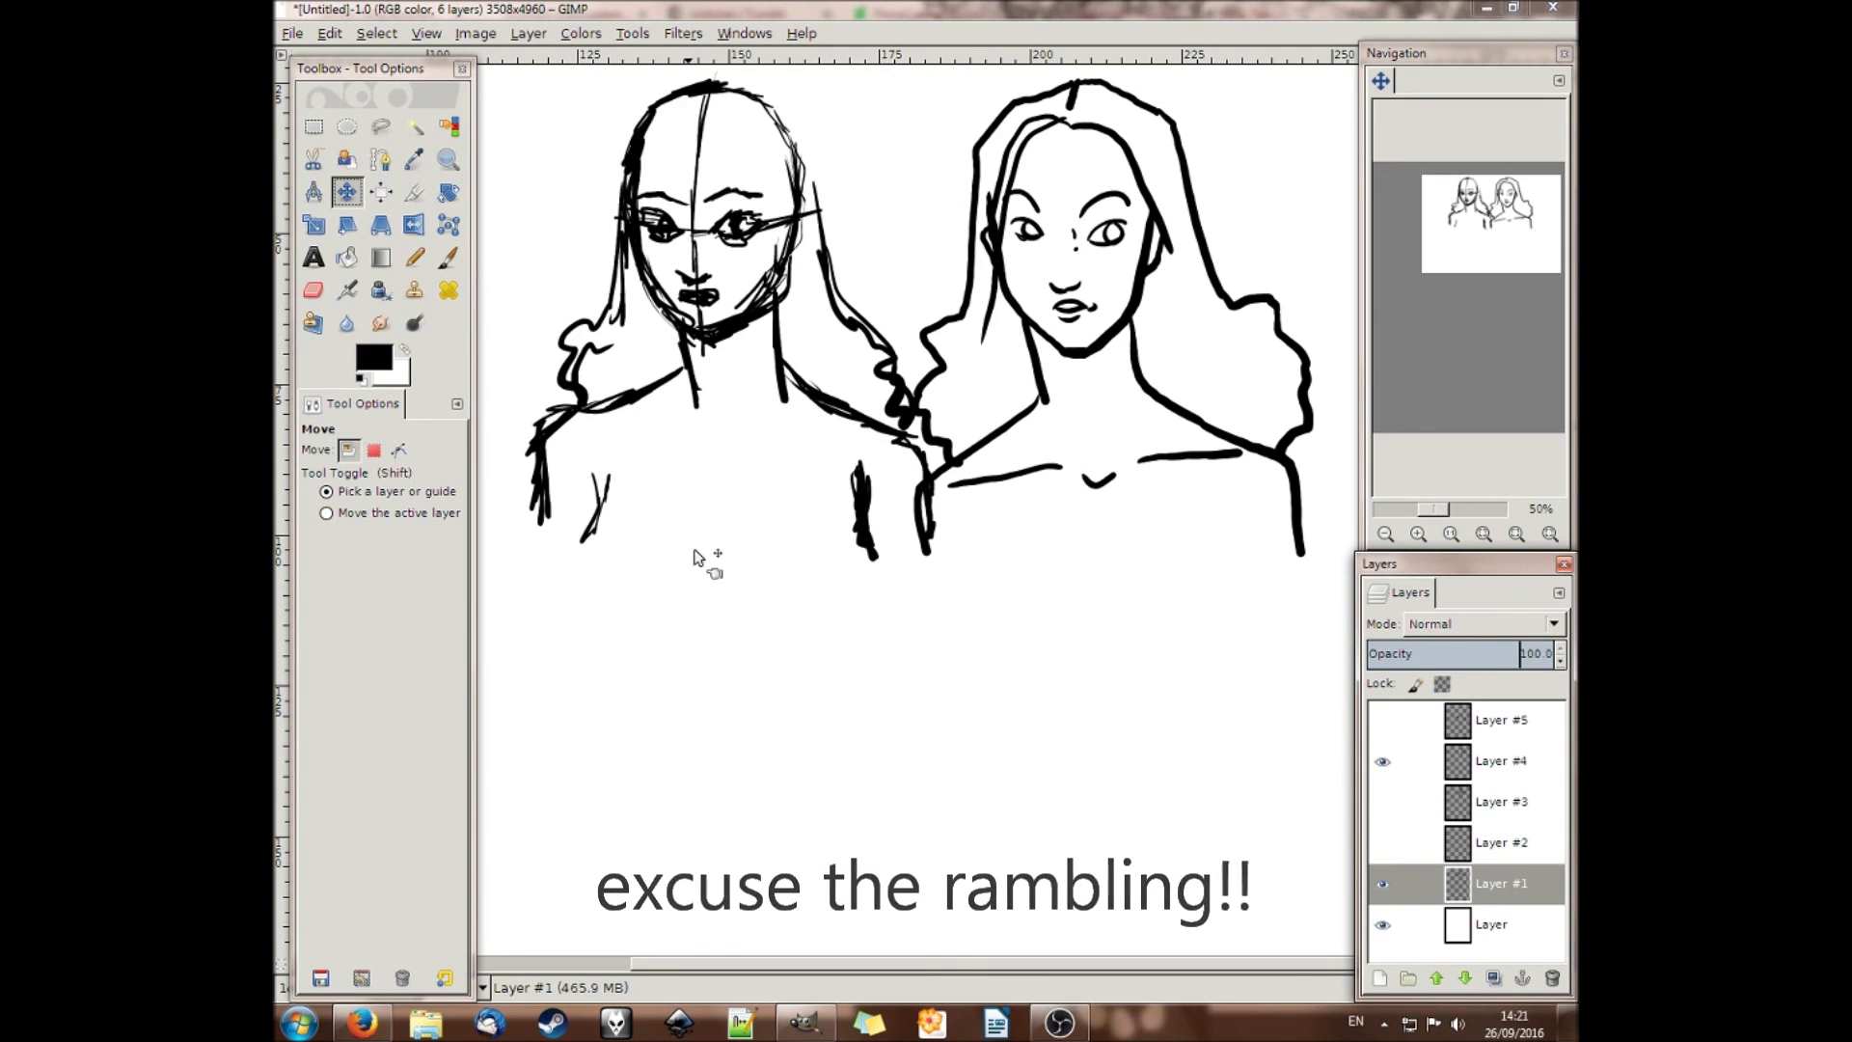
{"action": "left_click", "coordinate": [1382, 883]}
{"action": "left_click", "coordinate": [1382, 762]}
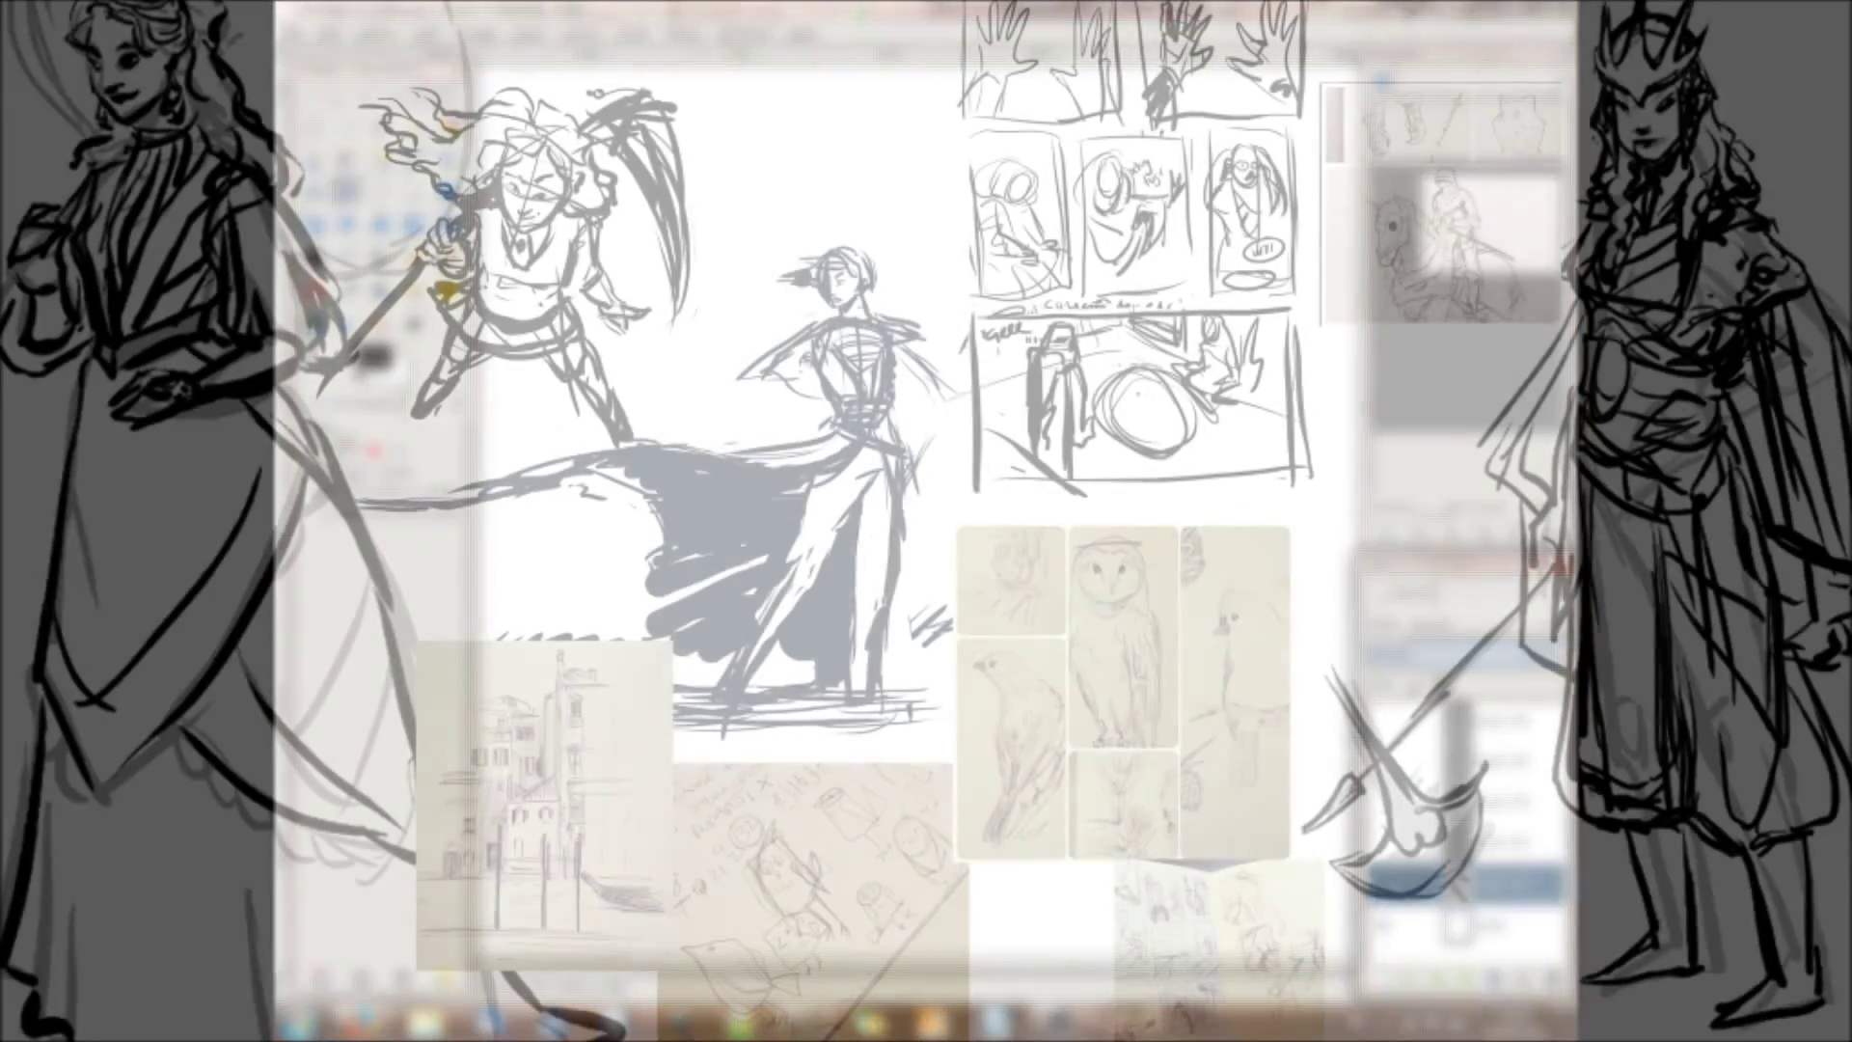